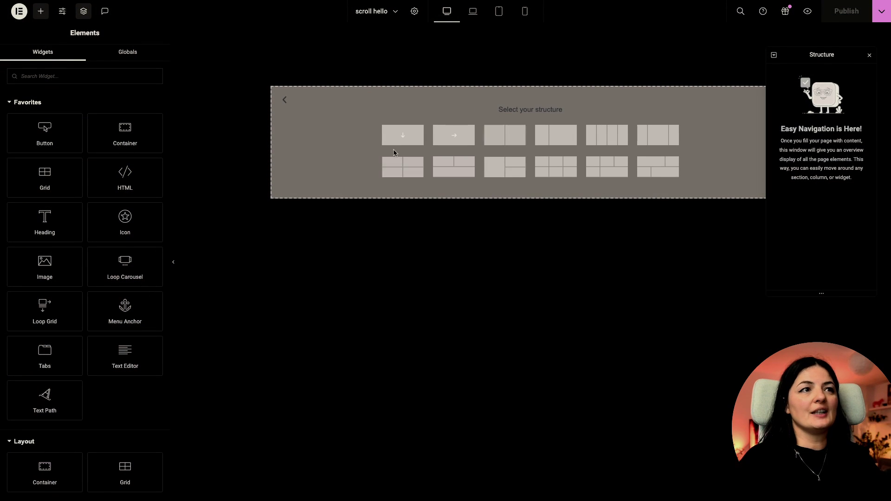
Add a single-column container set to Full Width with a 100 vh minimum height.
{"action": "left_click", "coordinate": [402, 135]}
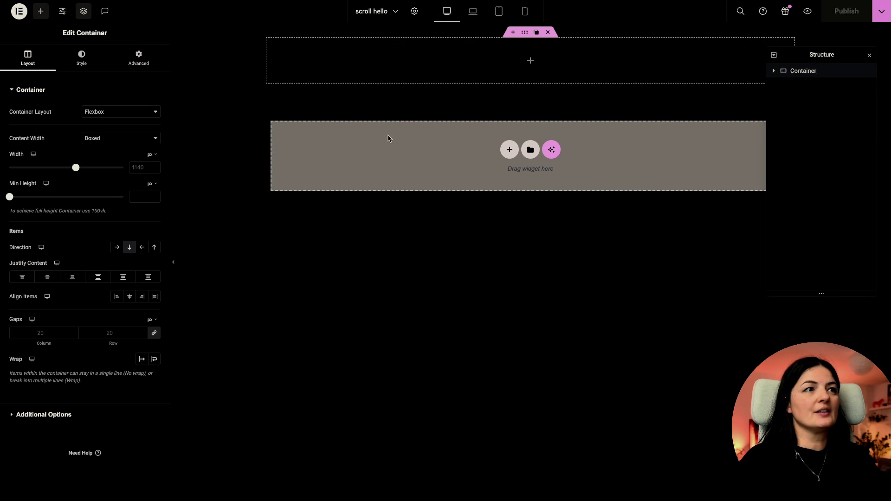
{"action": "left_click", "coordinate": [95, 143]}
{"action": "left_click", "coordinate": [97, 148]}
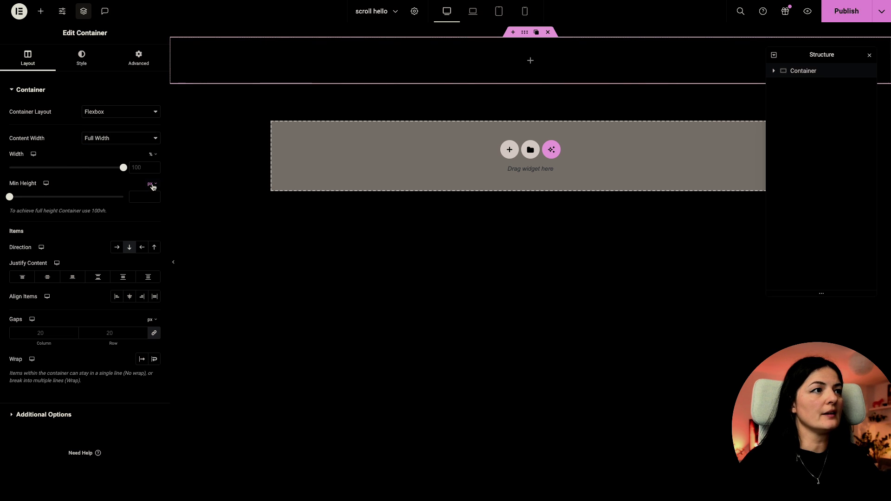
{"action": "left_click", "coordinate": [152, 184]}
{"action": "left_click", "coordinate": [151, 232]}
{"action": "left_click", "coordinate": [139, 196]}
{"action": "type", "text": "10"}
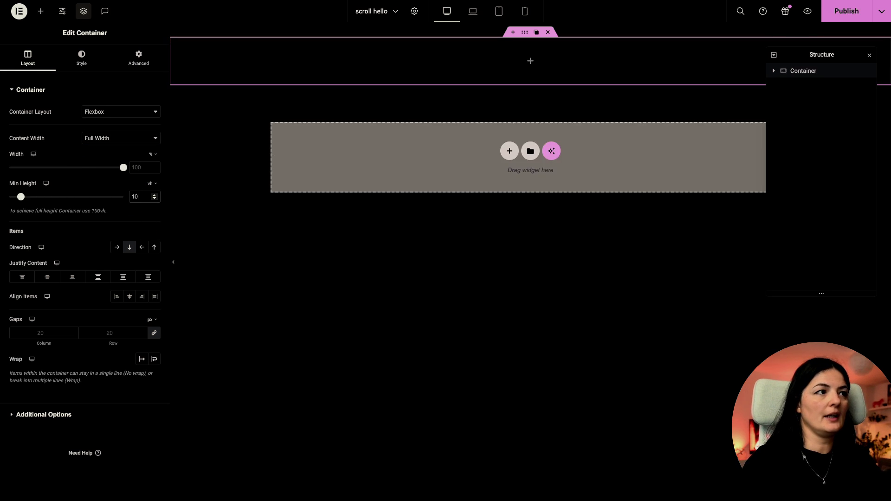
{"action": "type", "text": "0"}
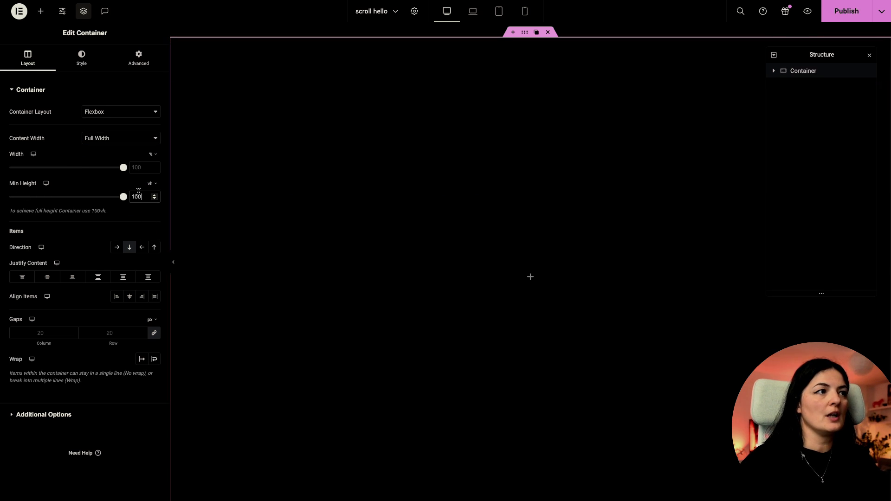
Give the container a classic background in a dark global colour and publish the page.
{"action": "left_click", "coordinate": [80, 69]}
{"action": "left_click", "coordinate": [111, 134]}
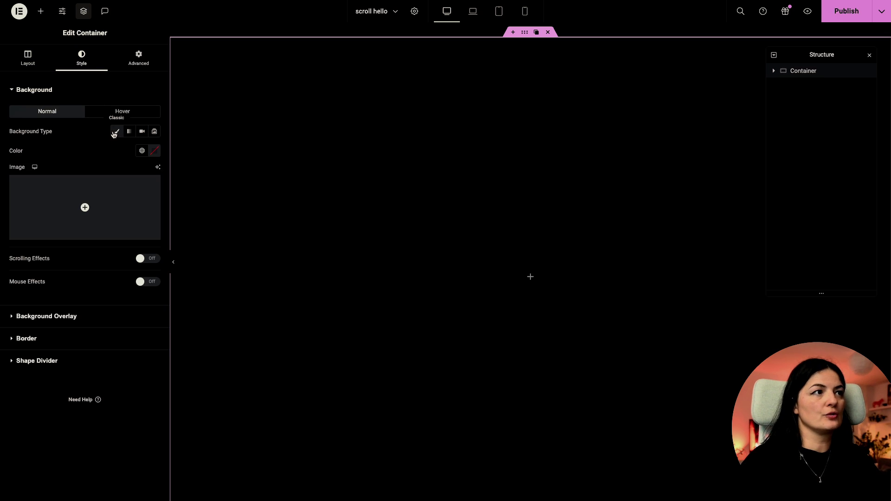
{"action": "left_click", "coordinate": [141, 151]}
{"action": "scroll", "coordinate": [70, 260], "scroll_direction": "down", "scroll_amount": 5}
{"action": "left_click", "coordinate": [62, 275]}
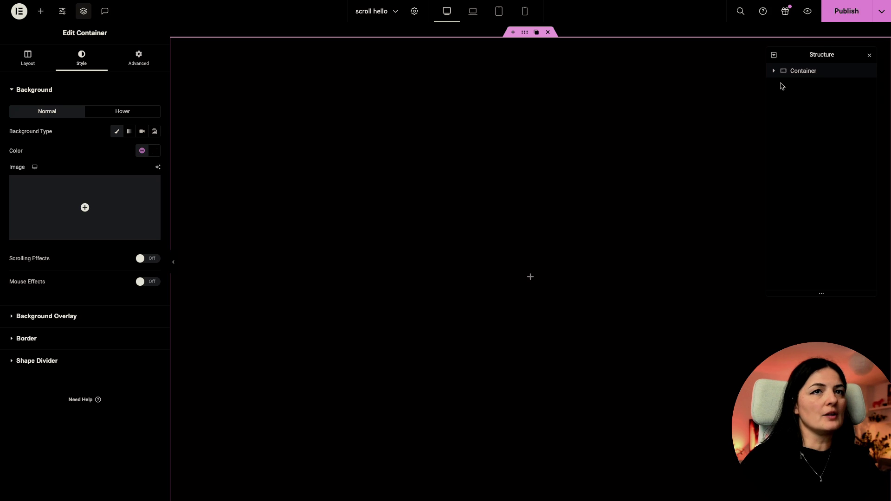
{"action": "left_click", "coordinate": [842, 13]}
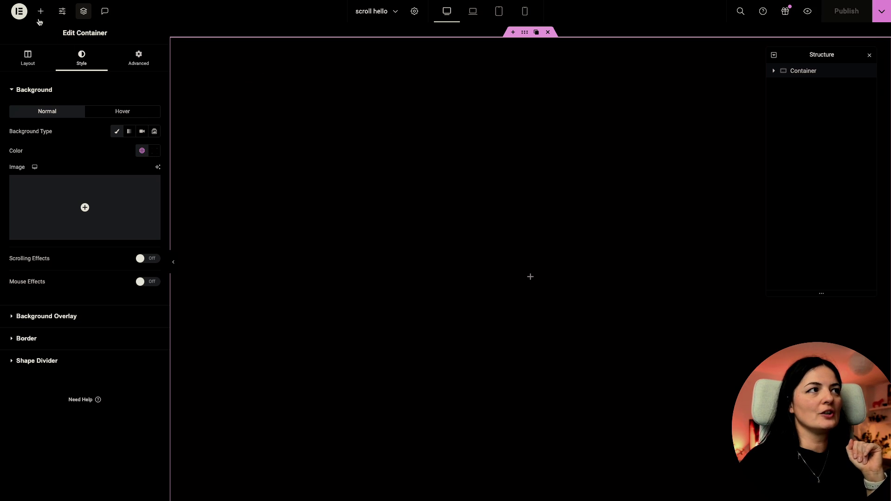
Add a Text Editor widget and paste the long paragraph over its placeholder text.
{"action": "left_click", "coordinate": [40, 11]}
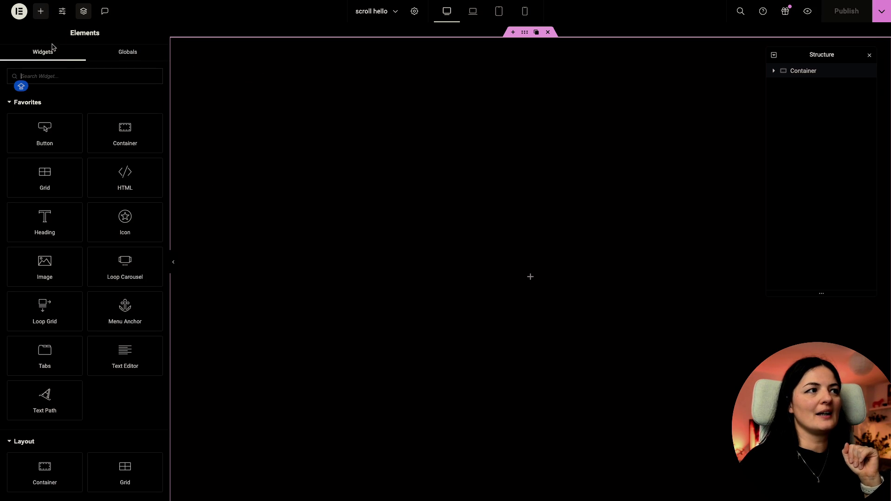
{"action": "left_click", "coordinate": [128, 371]}
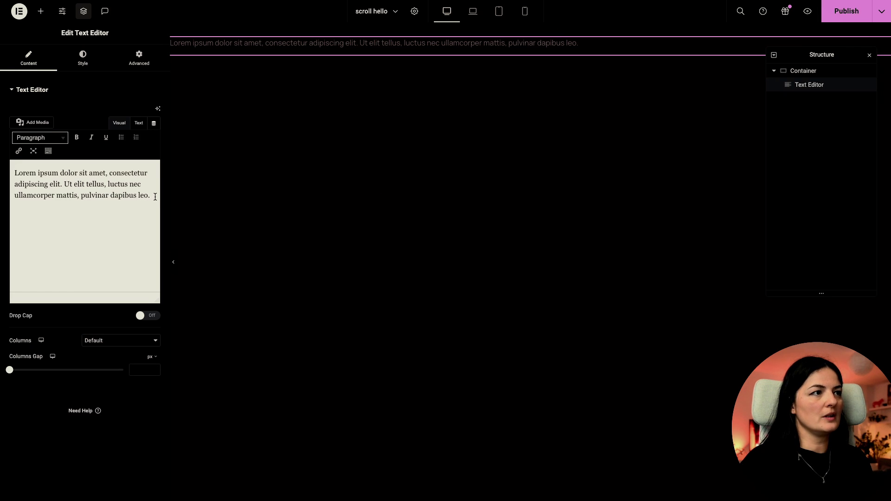
{"action": "left_click_drag", "start_coordinate": [155, 196], "coordinate": [13, 166]}
{"action": "type", "text": "Closer observation discloses a far-reaching alteration of the entire character. She is now serious, dignified; when she speaks her subject is always an extremely serious one. In this condition she can talk so seriously, forcibly and convincingly, that one is tempted to ask oneself if this is really a girl of fifteen and a half. One has the impression of a mature woman possessed of considerable dramatic talent. The reason for this seriousness, this solemnity of behaviour, is given in her explanation that at these times she stands at the frontier of this world and the other, and associates just as truly with the spirits of the dead as with living people."}
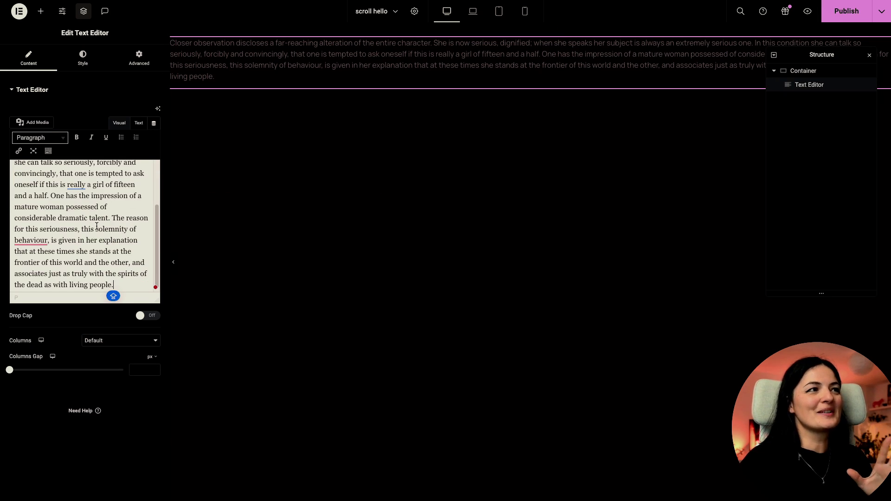
Set the paragraph text to a light global colour.
{"action": "left_click", "coordinate": [86, 64]}
{"action": "left_click", "coordinate": [140, 134]}
{"action": "scroll", "coordinate": [85, 249], "scroll_direction": "down", "scroll_amount": 5}
{"action": "left_click", "coordinate": [71, 278]}
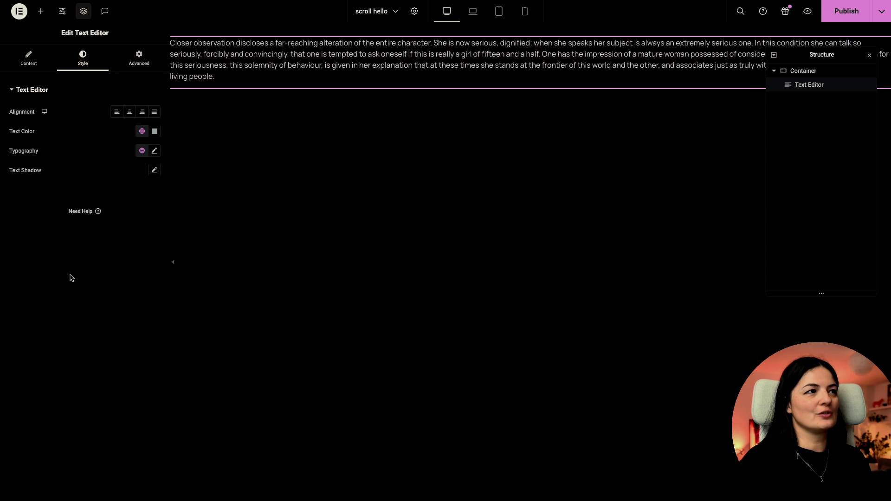
Set the paragraph typography to Sora, 1.3 rem, uppercase.
{"action": "left_click", "coordinate": [154, 150]}
{"action": "left_click", "coordinate": [115, 194]}
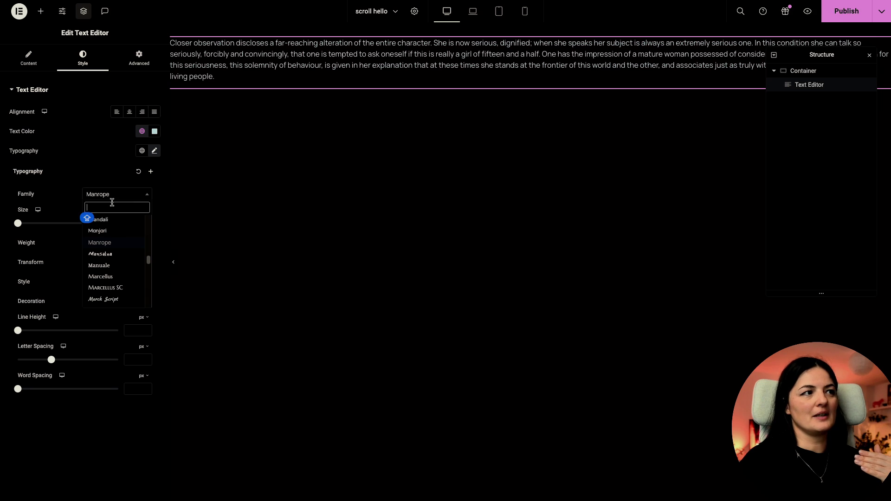
{"action": "type", "text": "SOR"}
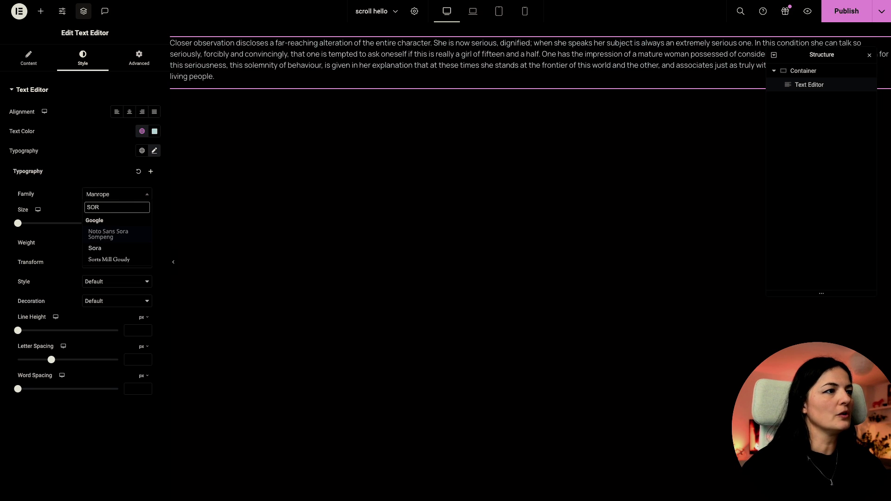
{"action": "left_click", "coordinate": [124, 249]}
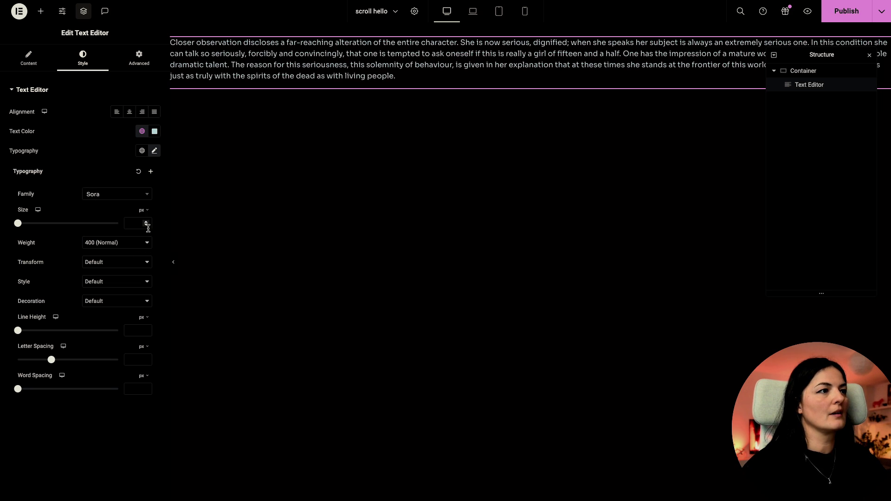
{"action": "left_click", "coordinate": [143, 209]}
{"action": "left_click", "coordinate": [145, 241]}
{"action": "left_click", "coordinate": [132, 224]}
{"action": "type", "text": "1.3"}
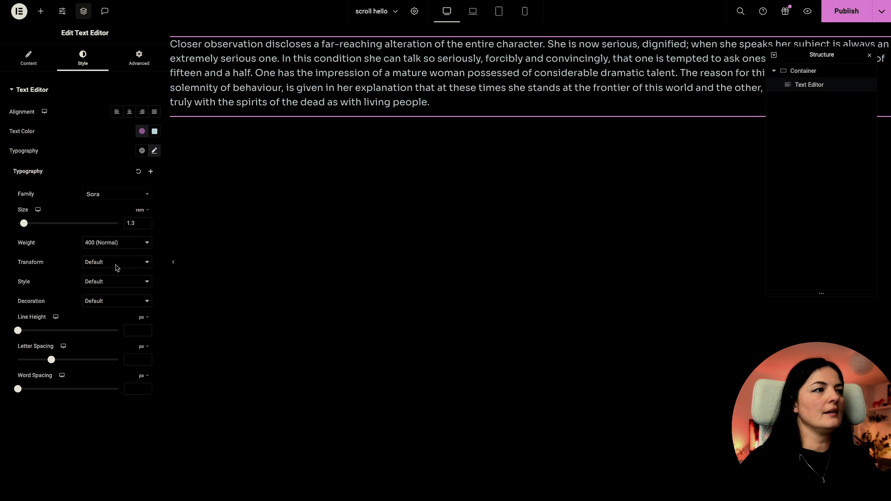
{"action": "left_click", "coordinate": [116, 265]}
{"action": "left_click", "coordinate": [113, 272]}
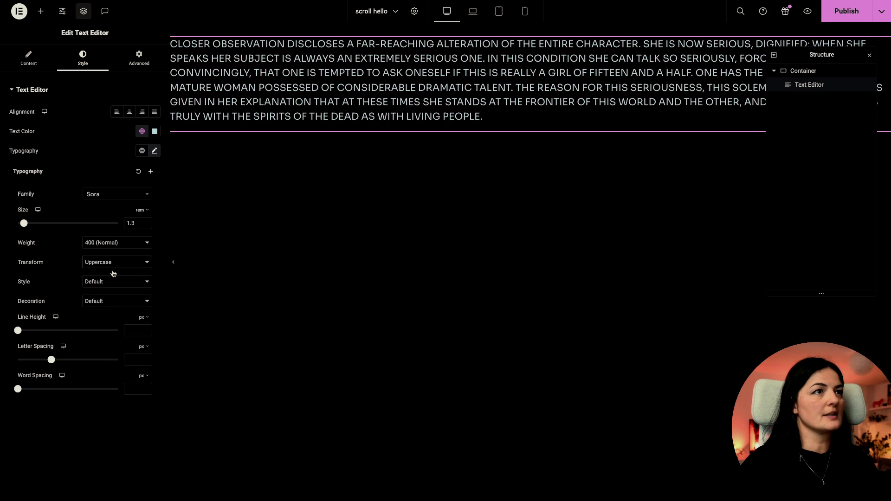
{"action": "left_click", "coordinate": [116, 148]}
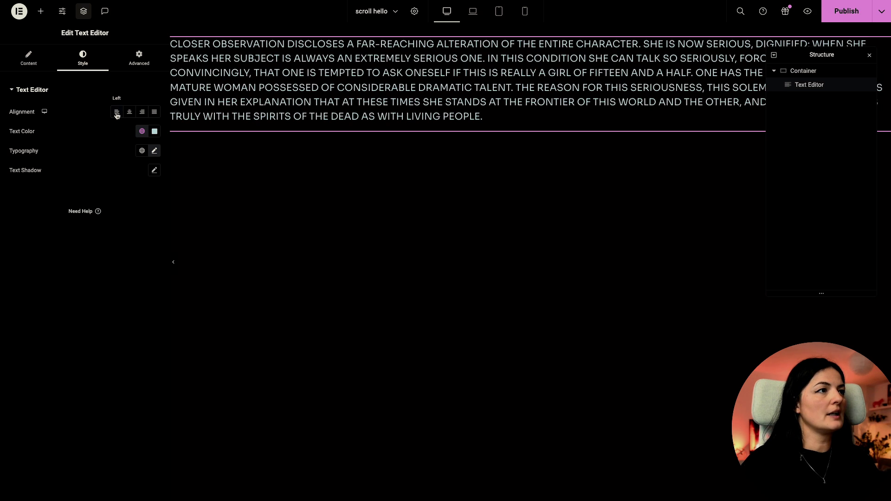
Give the paragraph a custom 50% width and align it to the end.
{"action": "left_click", "coordinate": [138, 58]}
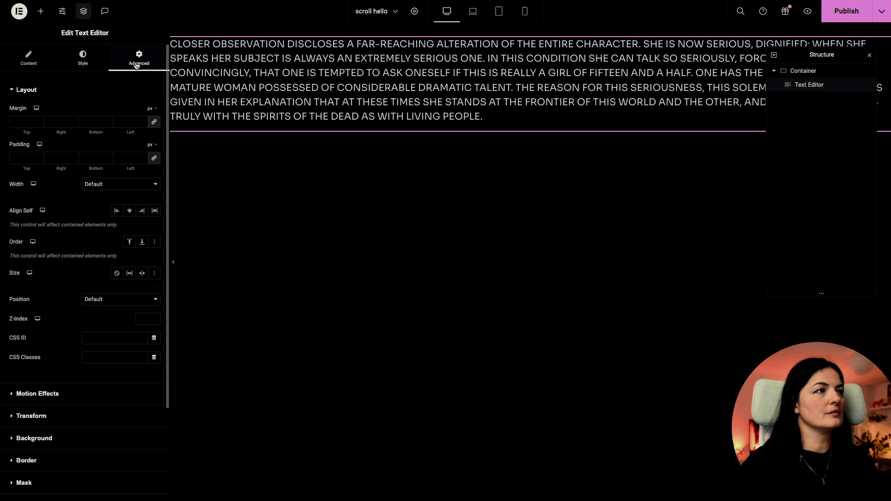
{"action": "left_click", "coordinate": [117, 185]}
{"action": "left_click", "coordinate": [105, 213]}
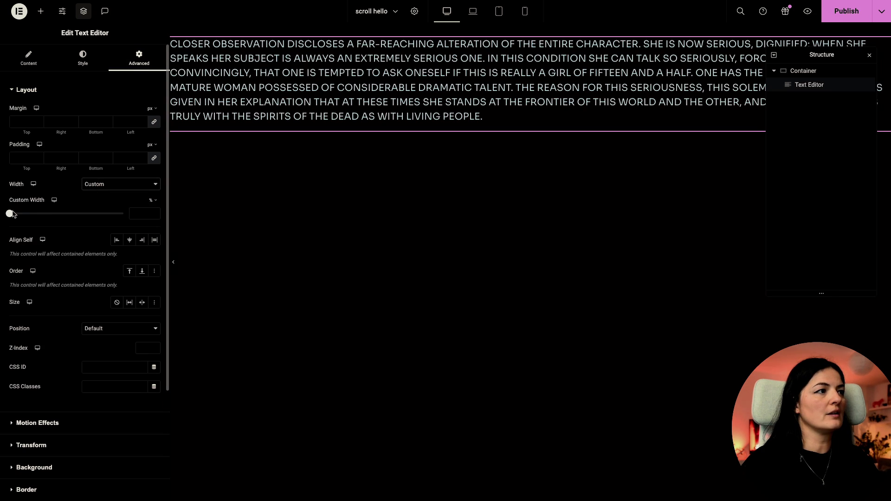
{"action": "left_click_drag", "start_coordinate": [12, 215], "coordinate": [69, 219]}
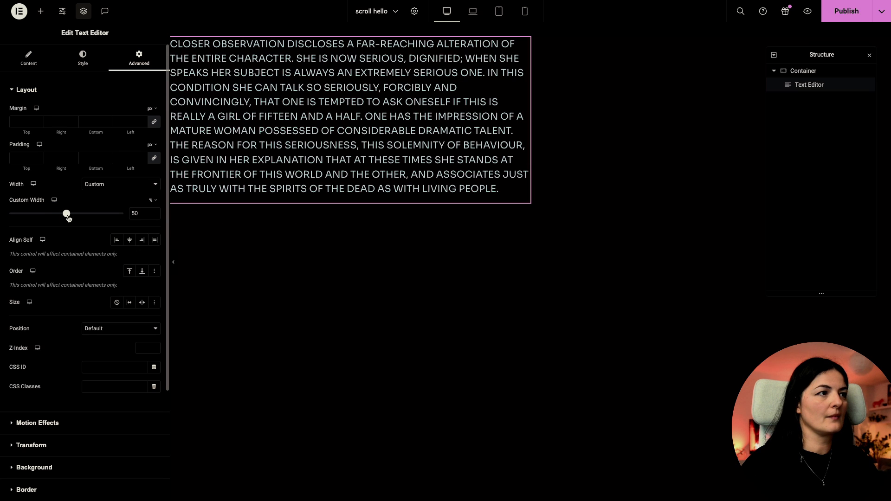
{"action": "left_click", "coordinate": [141, 240]}
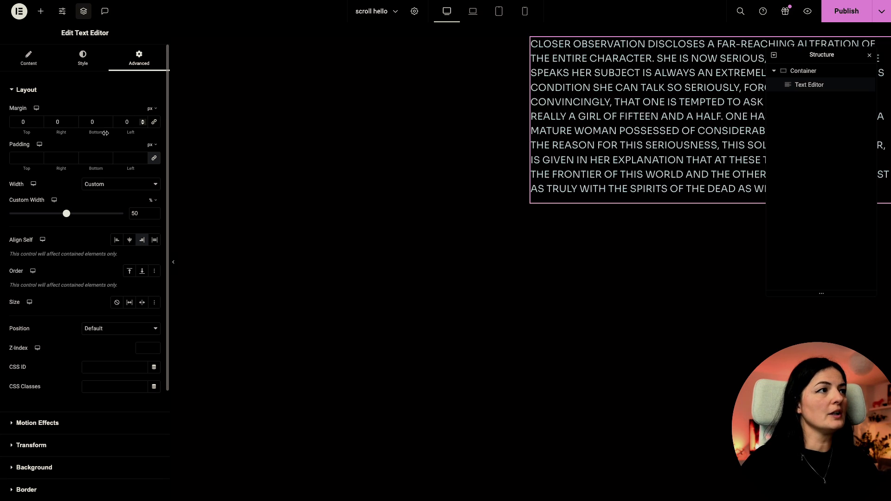
Set the paragraph's margins to 50 px top and 20 px right.
{"action": "left_click", "coordinate": [20, 119]}
{"action": "type", "text": "50"}
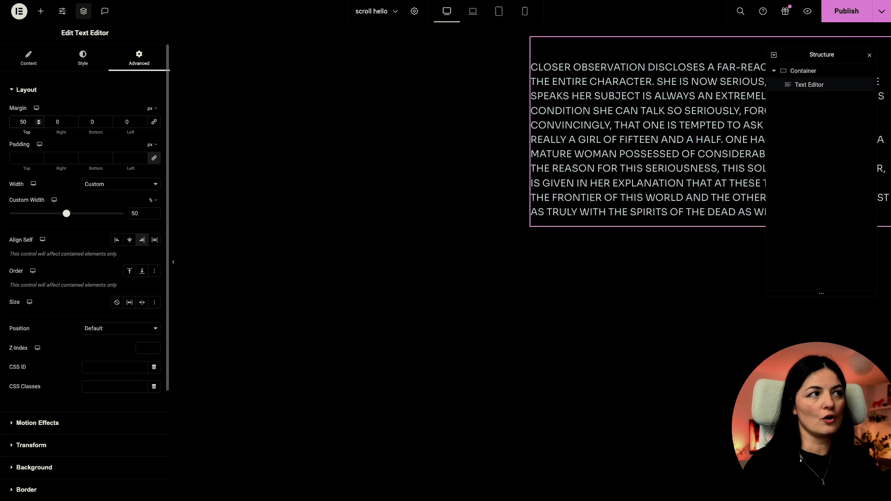
{"action": "left_click", "coordinate": [53, 122]}
{"action": "type", "text": "20"}
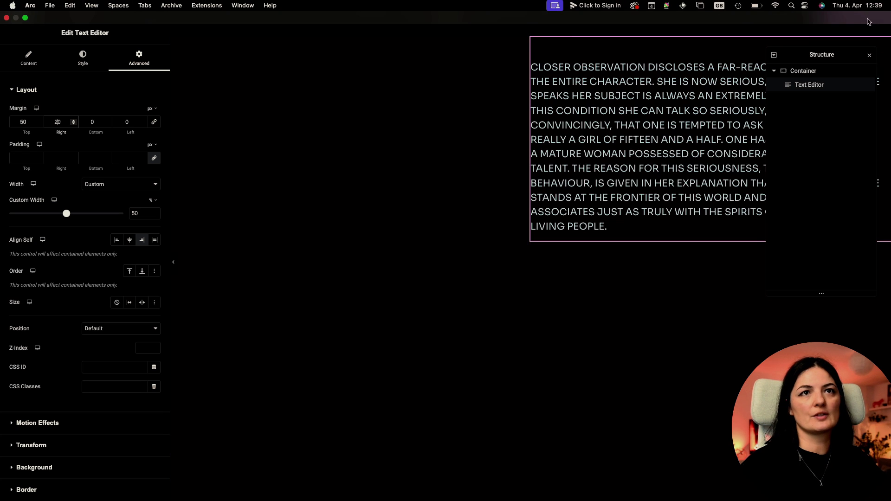
Publish, then add a new container below the paragraph in the outer container.
{"action": "left_click", "coordinate": [833, 13]}
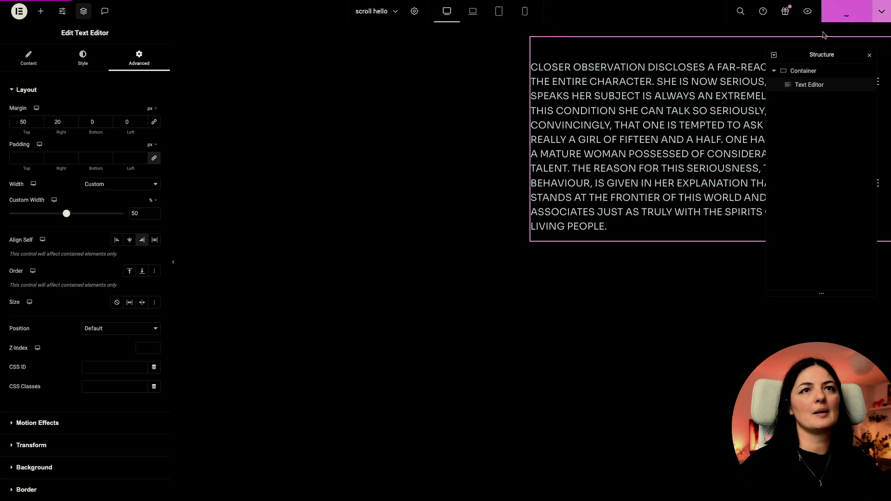
{"action": "left_click", "coordinate": [803, 70]}
{"action": "left_click", "coordinate": [41, 11]}
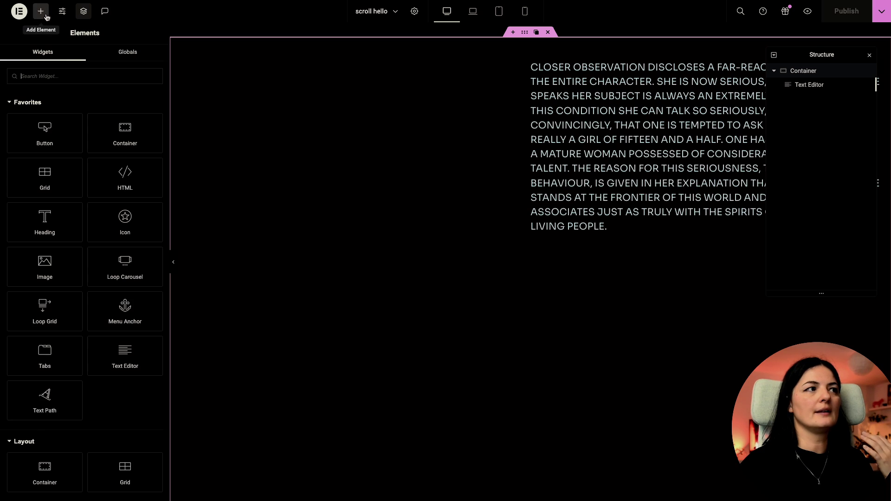
{"action": "left_click_drag", "start_coordinate": [127, 133], "coordinate": [378, 233]}
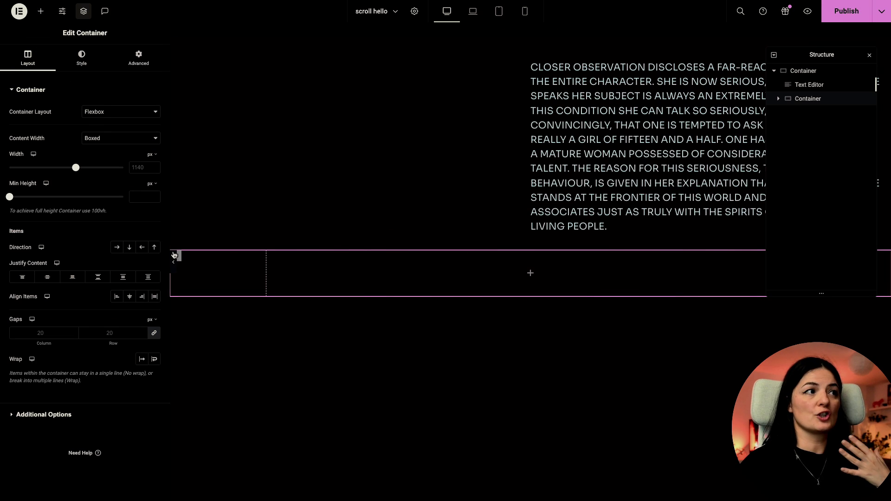
Make the new container full width, 100 vh tall, with Fixed position.
{"action": "left_click", "coordinate": [112, 140]}
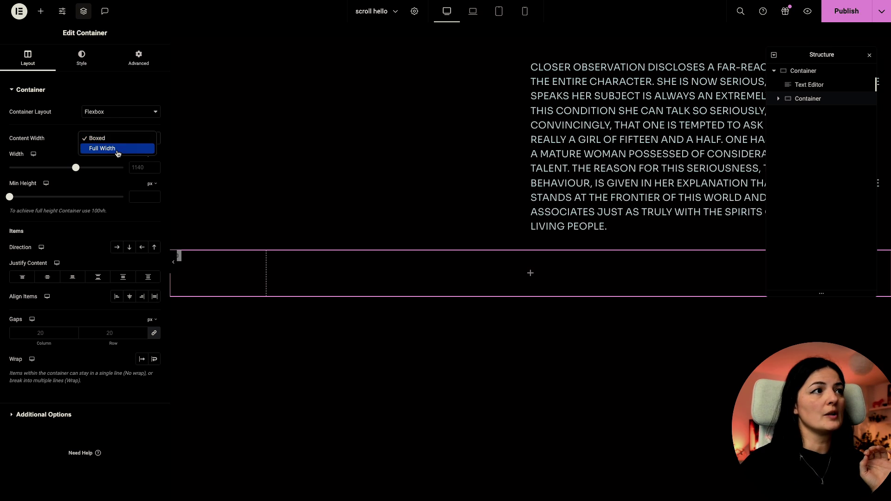
{"action": "left_click", "coordinate": [104, 148]}
{"action": "mouse_move", "coordinate": [150, 187]}
{"action": "left_click", "coordinate": [149, 225]}
{"action": "left_click", "coordinate": [140, 196]}
{"action": "type", "text": "100"}
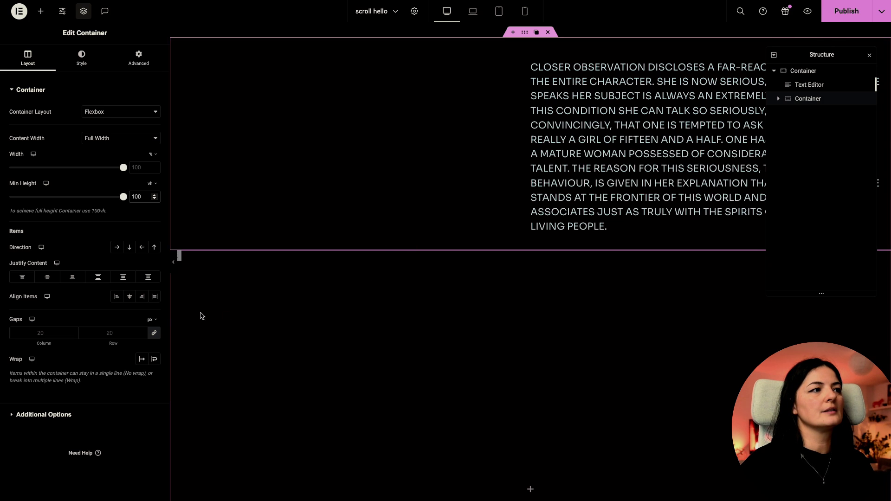
{"action": "left_click", "coordinate": [144, 68]}
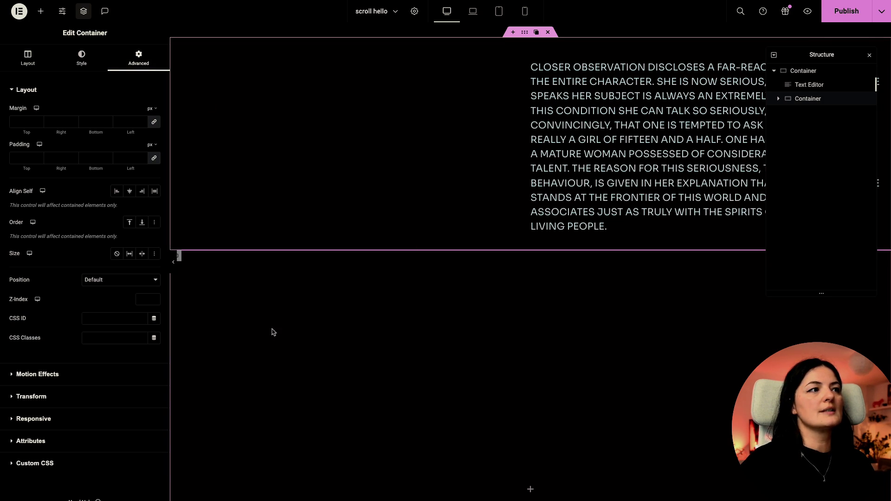
{"action": "left_click", "coordinate": [111, 280]}
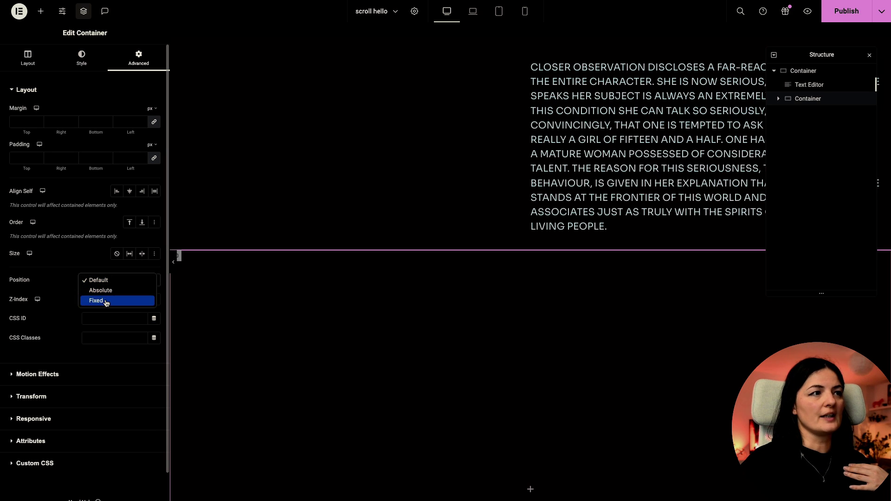
{"action": "left_click", "coordinate": [105, 300]}
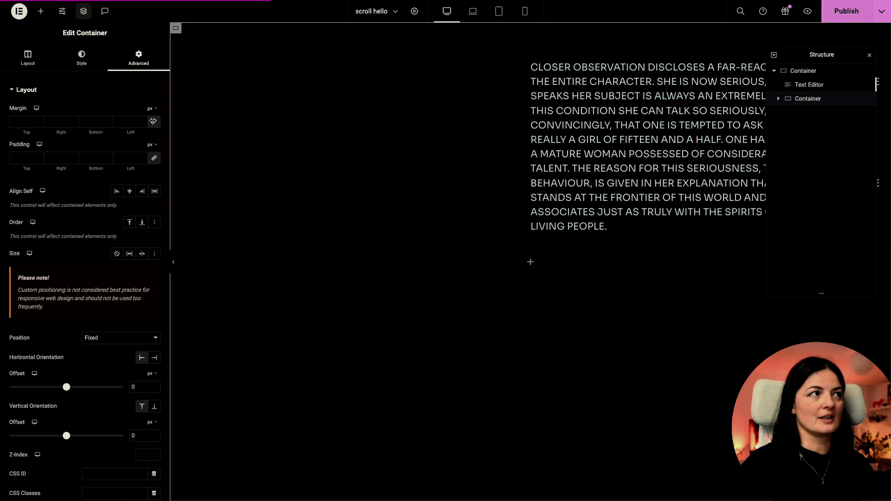
Add a Heading widget to the inner container and select its placeholder title.
{"action": "left_click", "coordinate": [41, 11]}
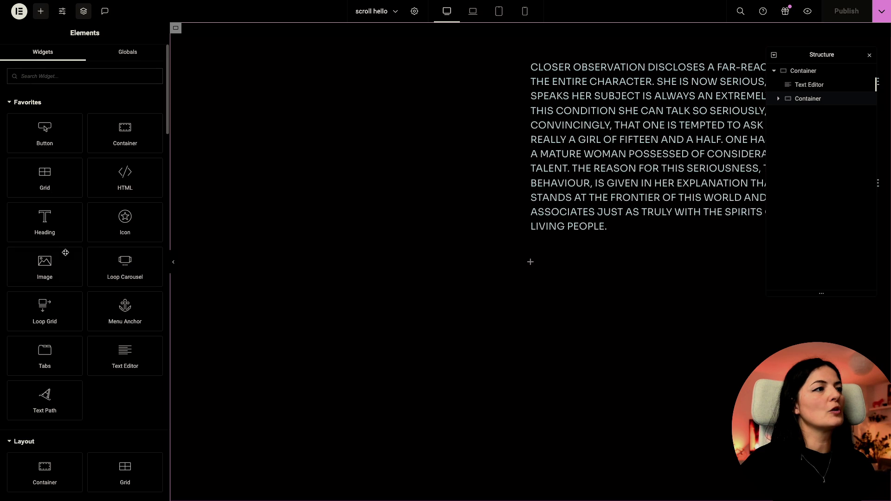
{"action": "left_click", "coordinate": [57, 232]}
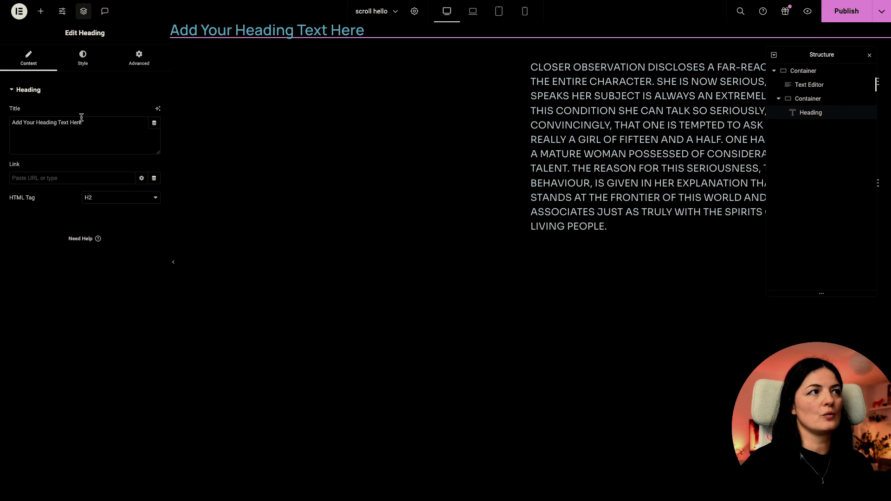
{"action": "triple_click", "coordinate": [101, 124]}
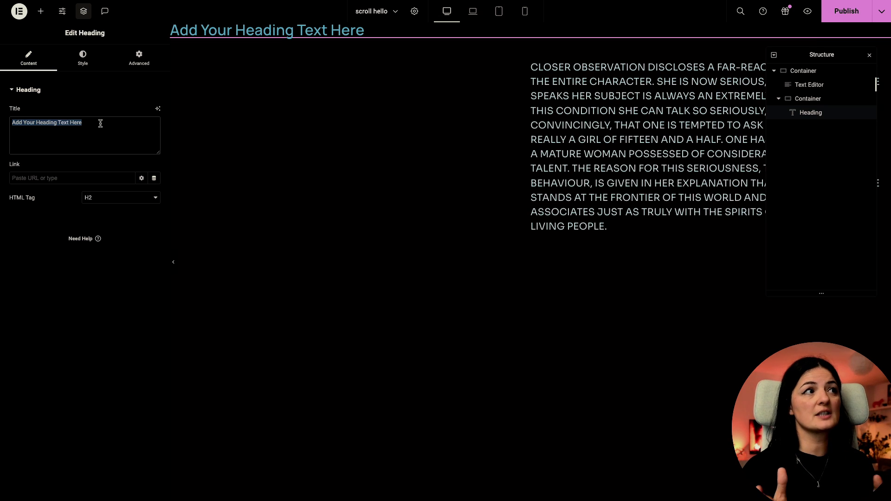
{"action": "left_click", "coordinate": [93, 66]}
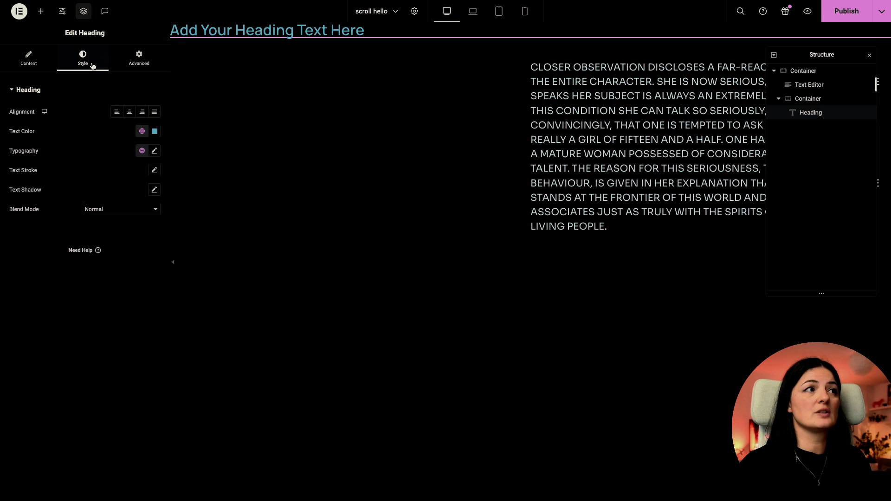
Set the heading typography to Atleigh Typeface, 20 rem, Bold.
{"action": "left_click", "coordinate": [153, 151]}
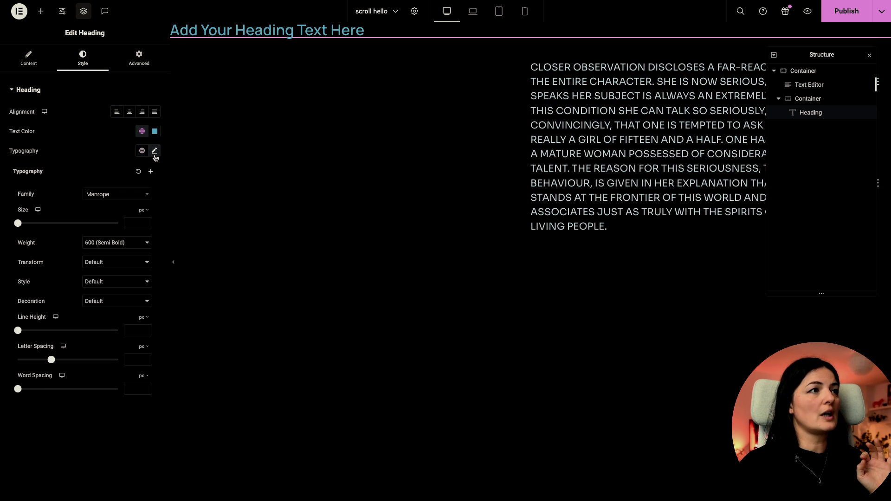
{"action": "left_click", "coordinate": [120, 195]}
{"action": "scroll", "coordinate": [149, 260], "scroll_direction": "down", "scroll_amount": 3}
{"action": "scroll", "coordinate": [149, 214], "scroll_direction": "up", "scroll_amount": 3}
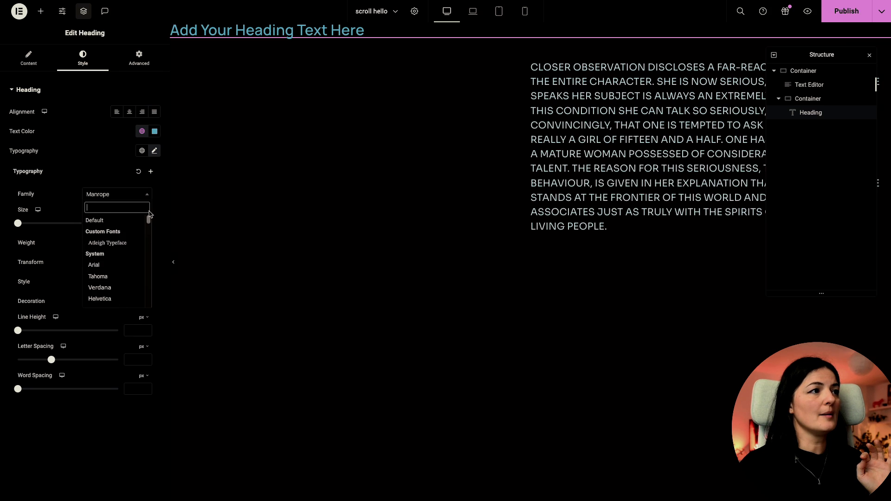
{"action": "left_click", "coordinate": [110, 244]}
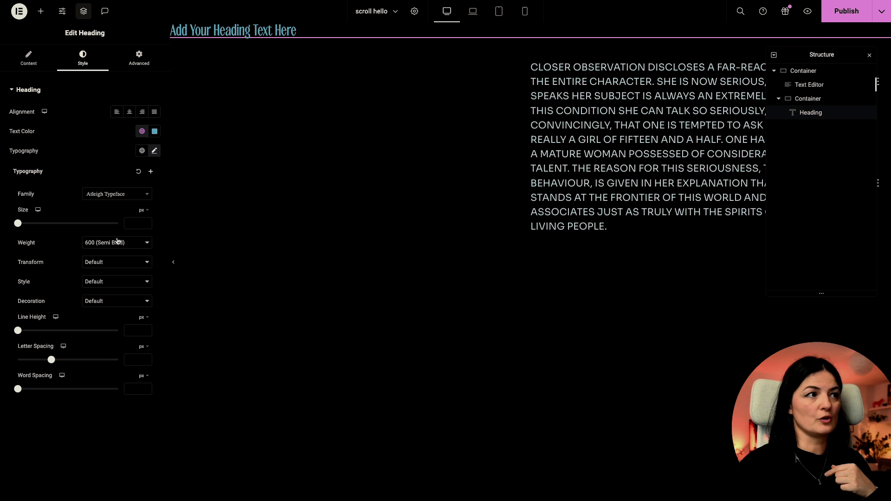
{"action": "left_click", "coordinate": [143, 211]}
{"action": "left_click", "coordinate": [142, 240]}
{"action": "left_click", "coordinate": [137, 224]}
{"action": "type", "text": "20"}
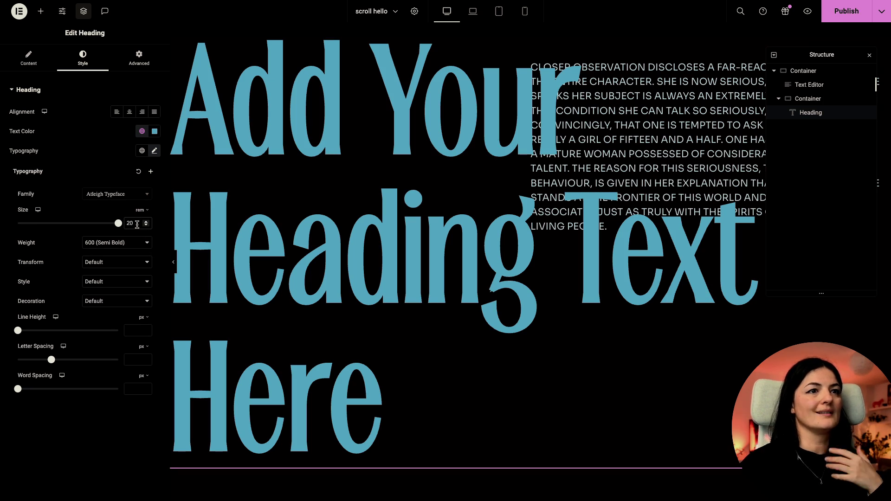
{"action": "left_click", "coordinate": [107, 243]}
{"action": "left_click", "coordinate": [100, 304]}
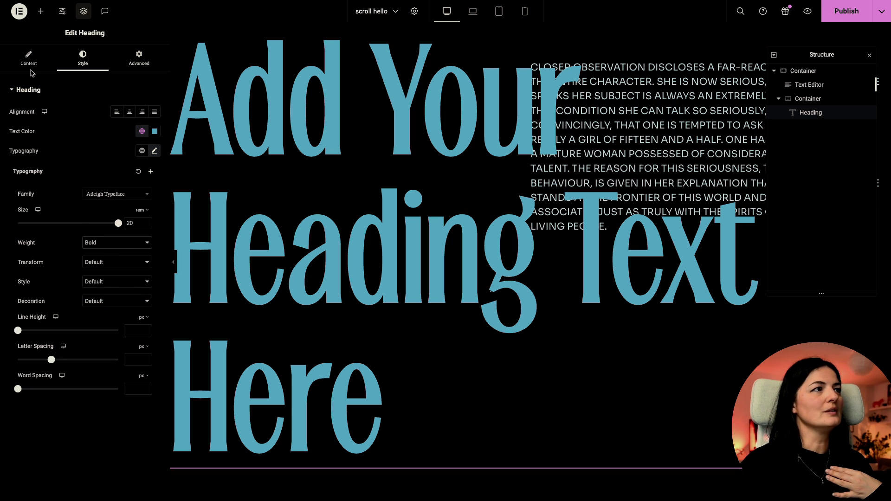
Bring up the global colour palette for the heading's text colour.
{"action": "left_click", "coordinate": [28, 60]}
{"action": "left_click", "coordinate": [83, 57]}
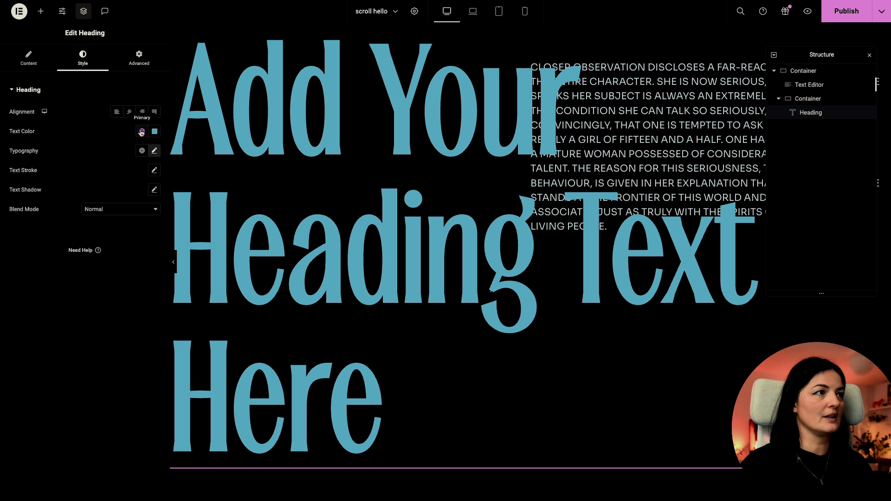
{"action": "left_click", "coordinate": [142, 131]}
{"action": "scroll", "coordinate": [100, 232], "scroll_direction": "down", "scroll_amount": 5}
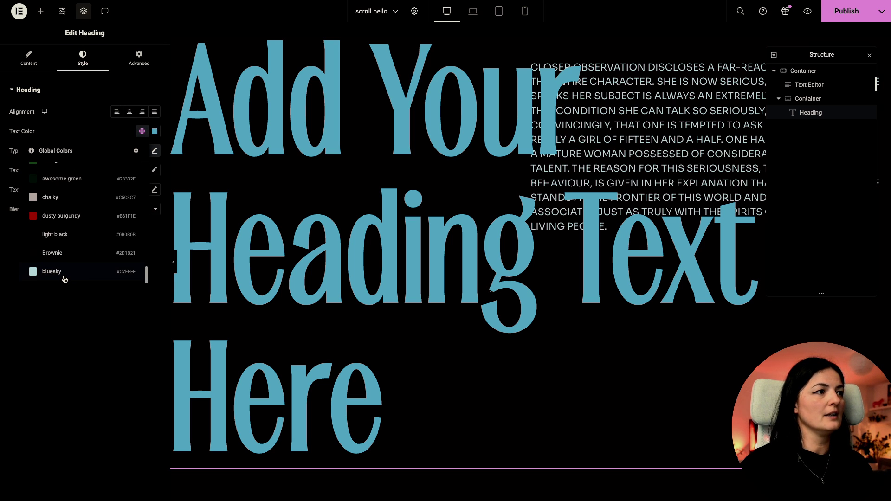
Colour the heading with the bluesky global colour and make it an H1.
{"action": "left_click", "coordinate": [55, 272]}
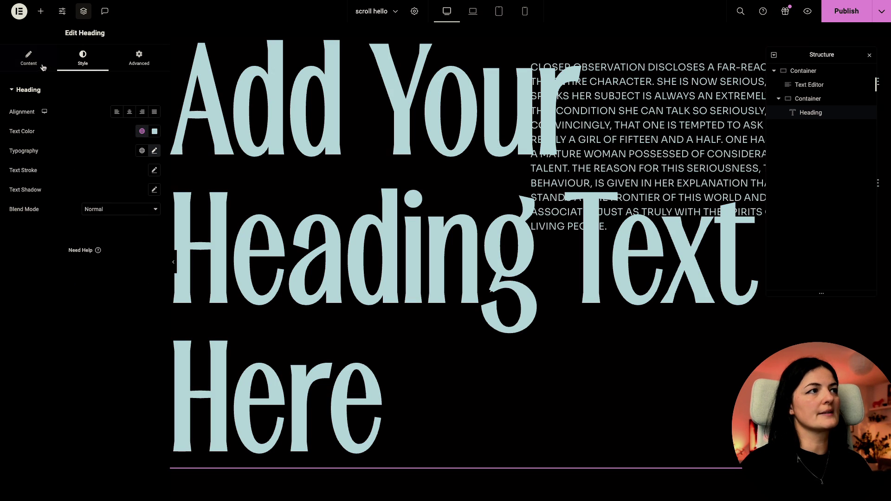
{"action": "left_click", "coordinate": [39, 64]}
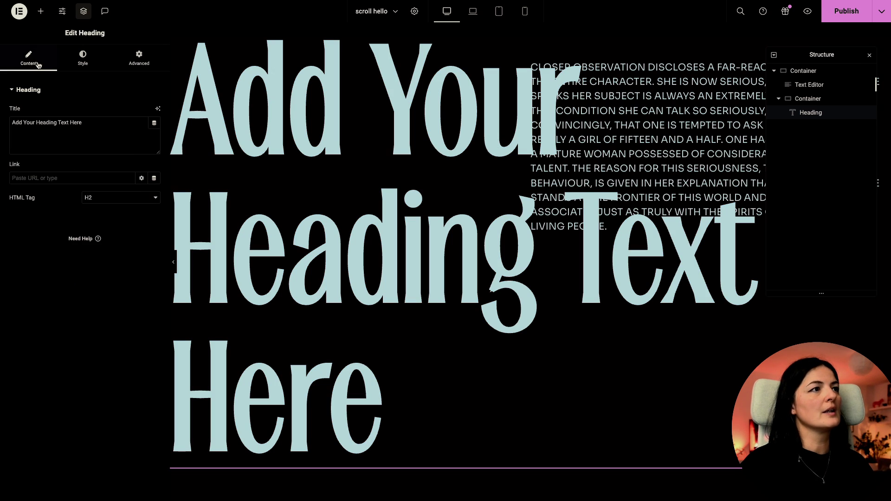
{"action": "left_click", "coordinate": [107, 198]}
{"action": "left_click", "coordinate": [105, 186]}
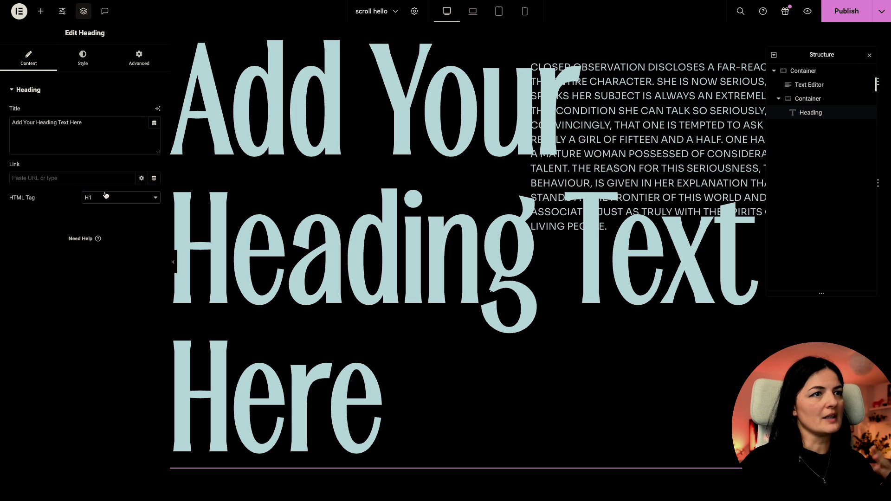
{"action": "left_click", "coordinate": [79, 69]}
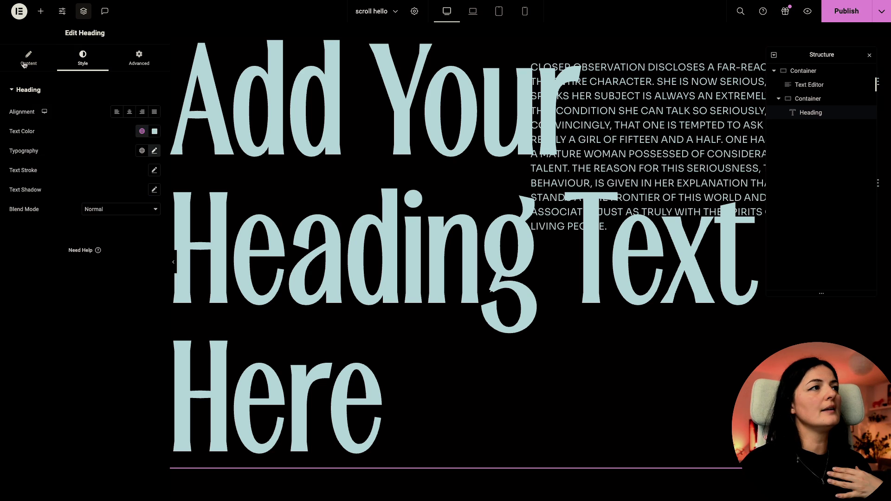
{"action": "left_click", "coordinate": [28, 59]}
Replace the heading title with 'WE ARE WHO WE ARE'.
{"action": "double_click", "coordinate": [50, 139]}
{"action": "triple_click", "coordinate": [52, 129]}
{"action": "type", "text": "wr"}
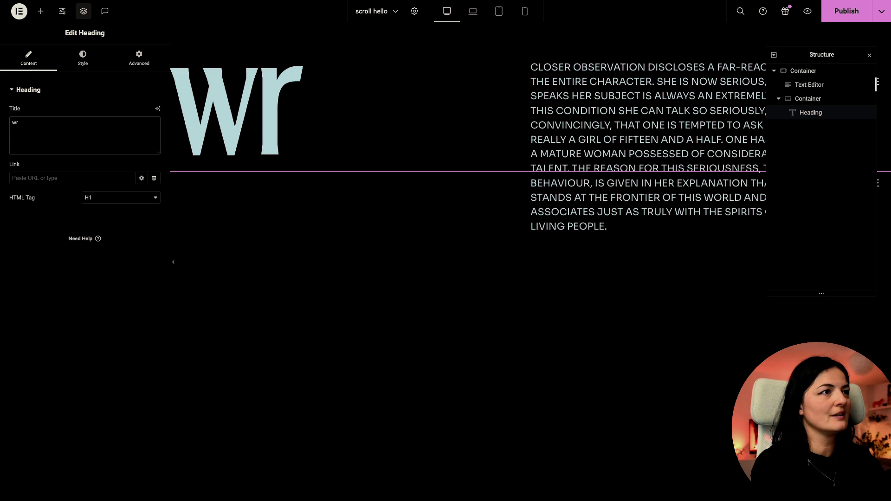
{"action": "key", "text": "BackSpace"}
{"action": "key", "text": "BackSpace"}
{"action": "key", "text": "BackSpace"}
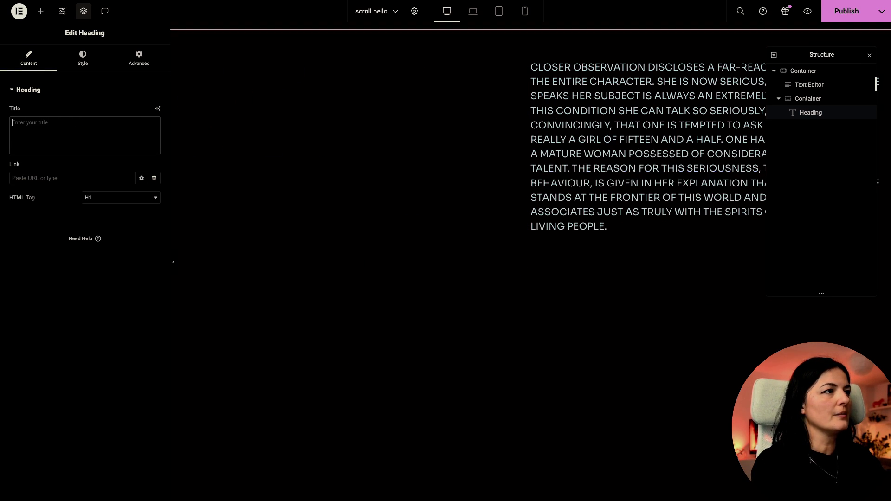
{"action": "type", "text": "WE ARE WJO"}
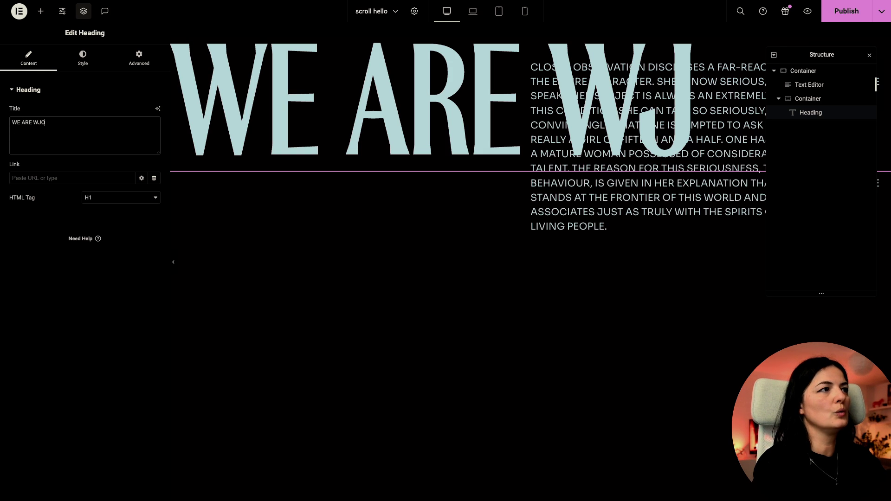
{"action": "key", "text": "BackSpace"}
{"action": "key", "text": "BackSpace"}
{"action": "type", "text": "HO WE"}
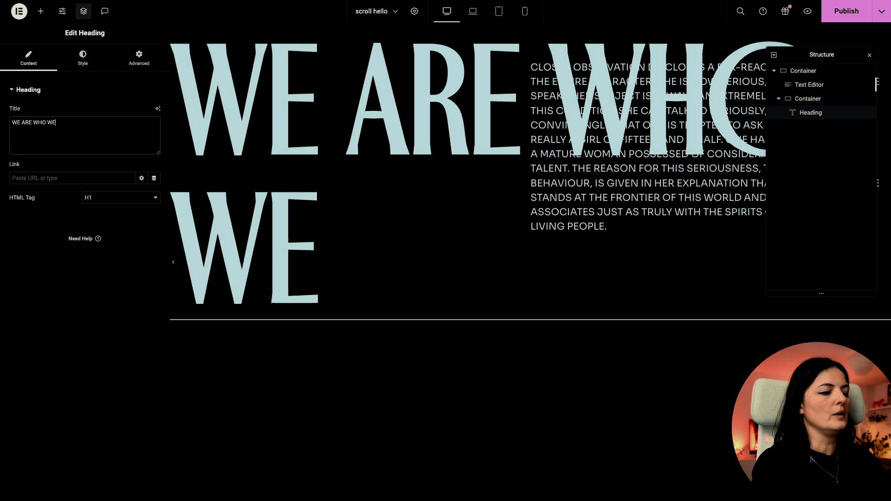
{"action": "type", "text": " ARE"}
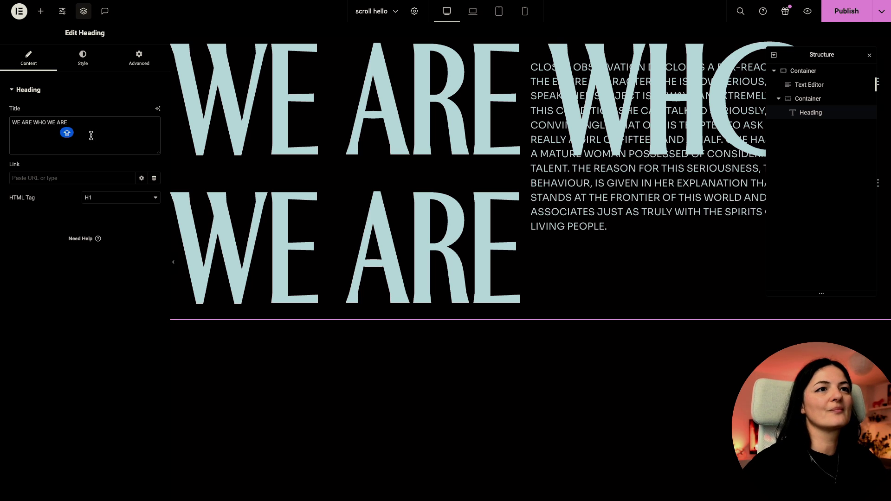
Set the inner container's Justify Content to End, then save and preview the page.
{"action": "left_click", "coordinate": [808, 98]}
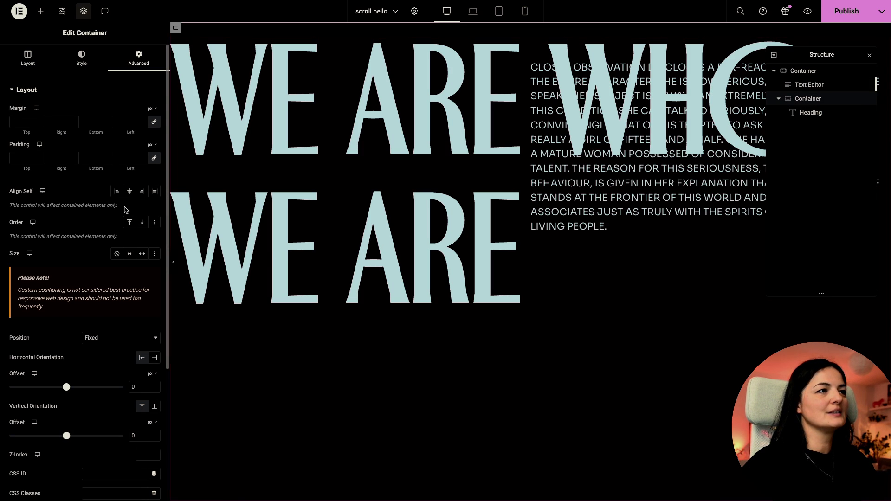
{"action": "left_click", "coordinate": [28, 59]}
{"action": "left_click", "coordinate": [72, 277]}
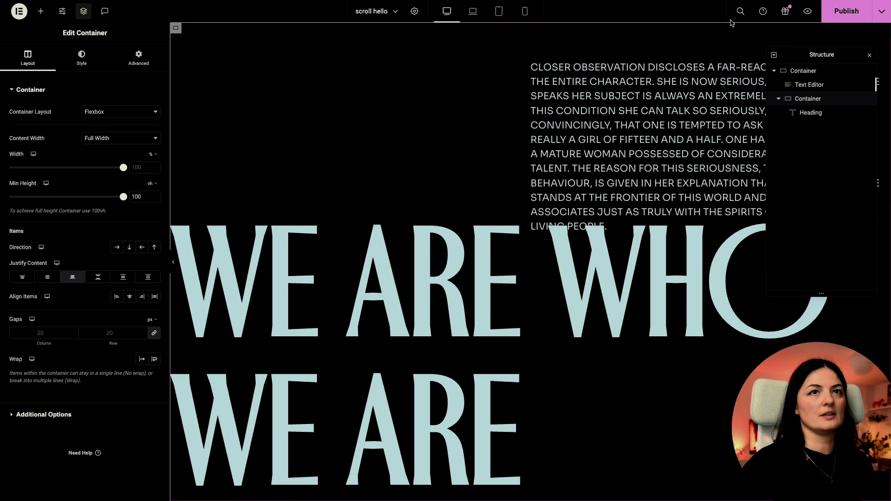
{"action": "key", "text": "ctrl+s"}
{"action": "left_click", "coordinate": [808, 14]}
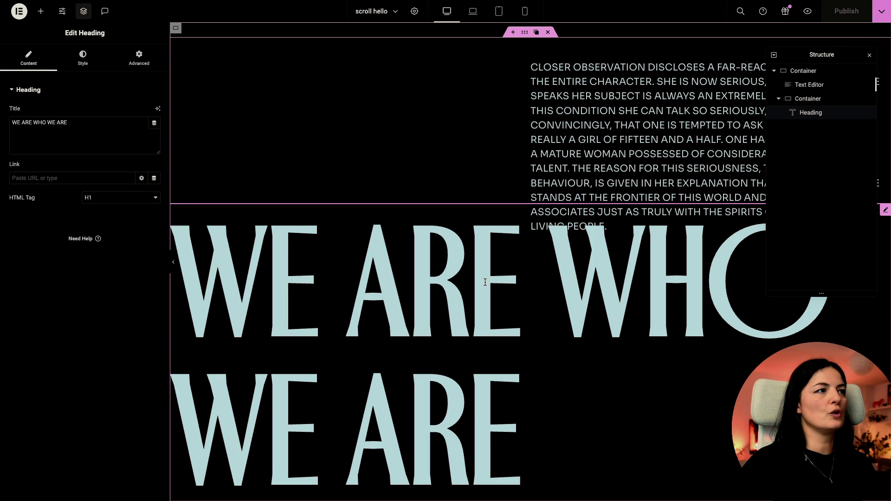
Set the heading's padding to 10 px top/bottom and 50 px left/right.
{"action": "left_click", "coordinate": [83, 58]}
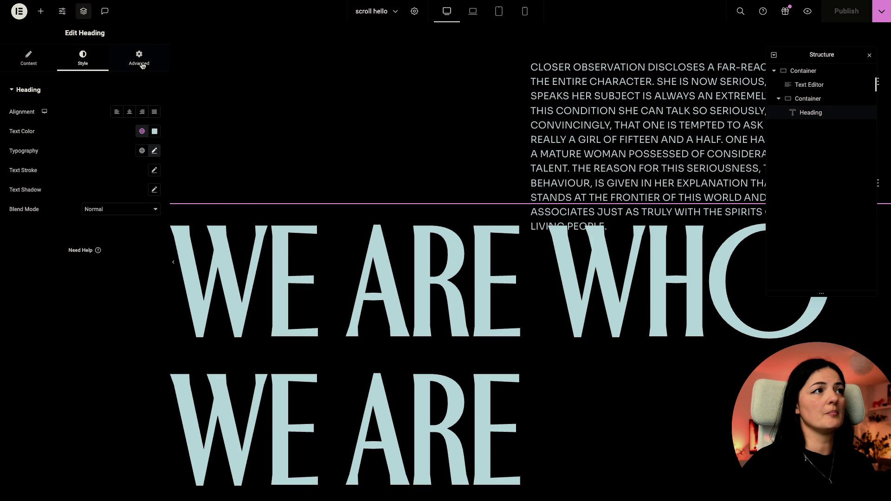
{"action": "left_click", "coordinate": [139, 59]}
{"action": "left_click", "coordinate": [154, 157]}
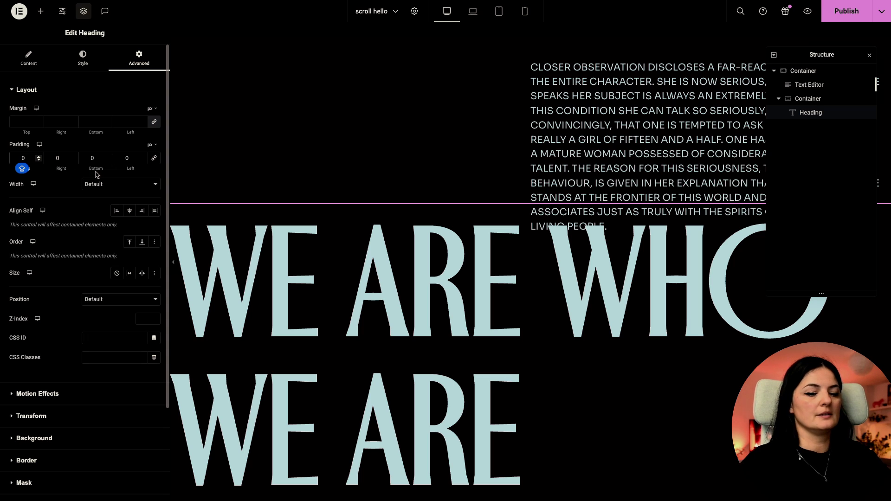
{"action": "type", "text": "10"}
{"action": "left_click", "coordinate": [55, 157]}
{"action": "left_click", "coordinate": [121, 157]}
{"action": "type", "text": "5"}
{"action": "left_click", "coordinate": [88, 158]}
{"action": "type", "text": "1"}
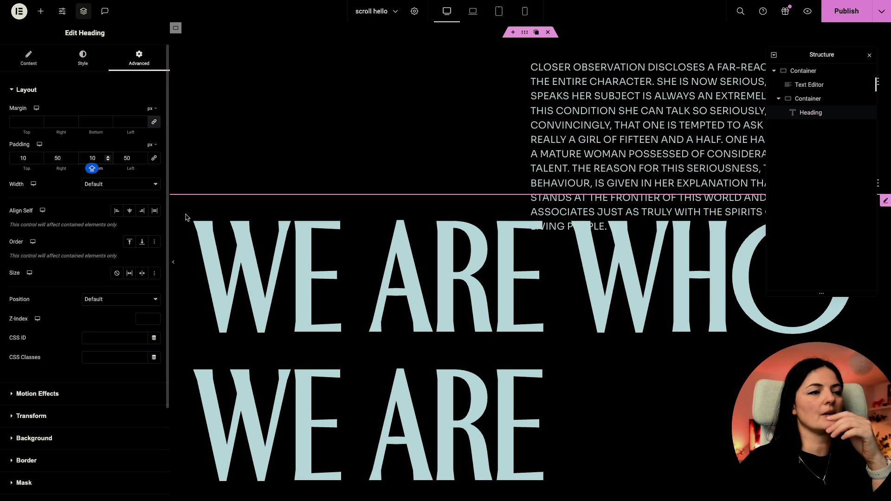
{"action": "left_click", "coordinate": [845, 15]}
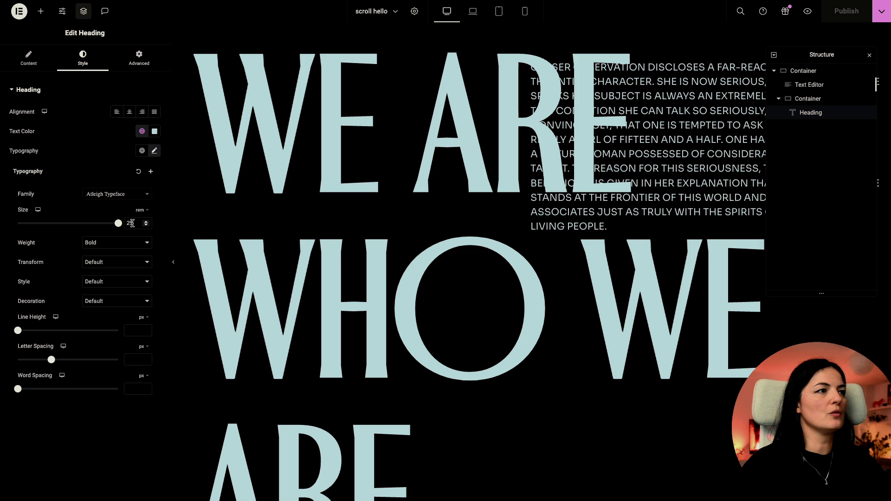
Enlarge the heading's font size to 25 rem.
{"action": "key", "text": "BackSpace"}
{"action": "type", "text": "0"}
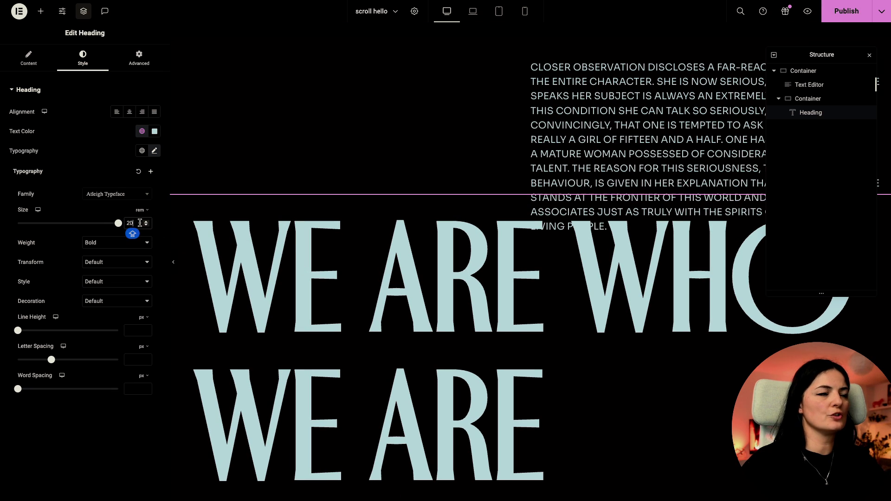
{"action": "key", "text": "BackSpace"}
{"action": "type", "text": "5"}
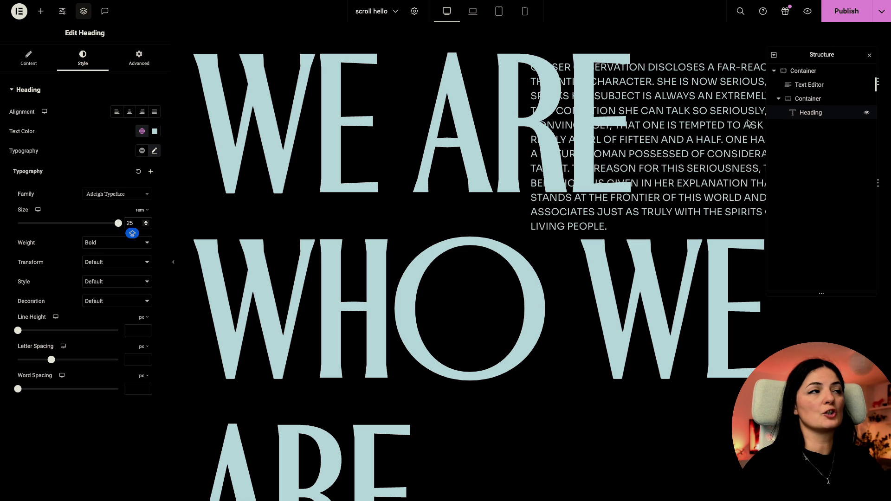
Begin entering a 200 px top margin for the heading.
{"action": "left_click", "coordinate": [139, 58]}
{"action": "left_click", "coordinate": [143, 124]}
{"action": "left_click", "coordinate": [18, 119]}
{"action": "type", "text": "200"}
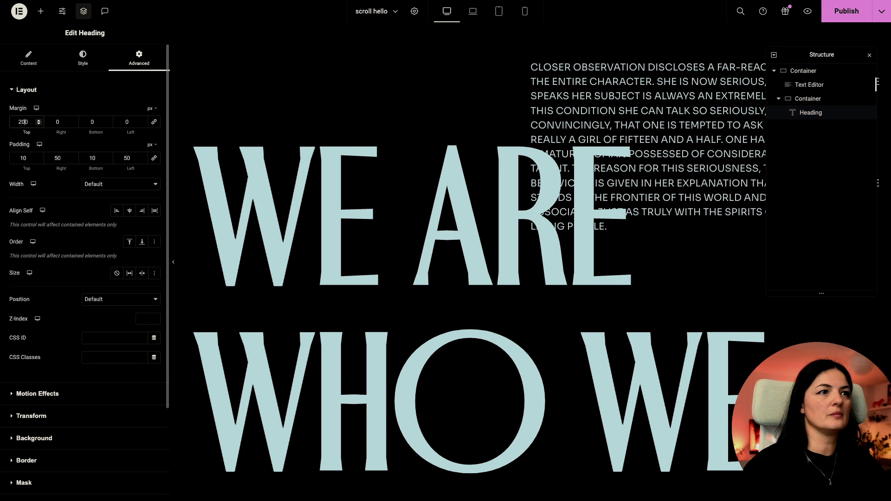
Check the heading on the live page, then go back to the editor.
{"action": "mouse_move", "coordinate": [2, 410]}
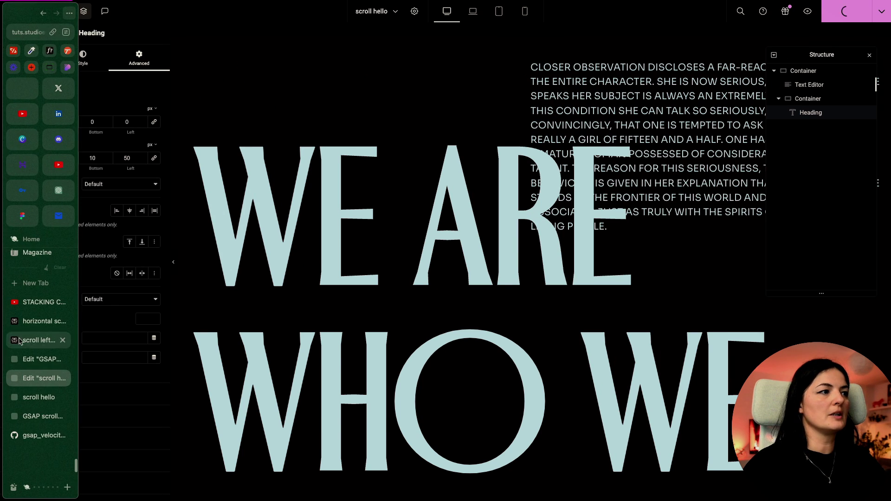
{"action": "left_click", "coordinate": [38, 397]}
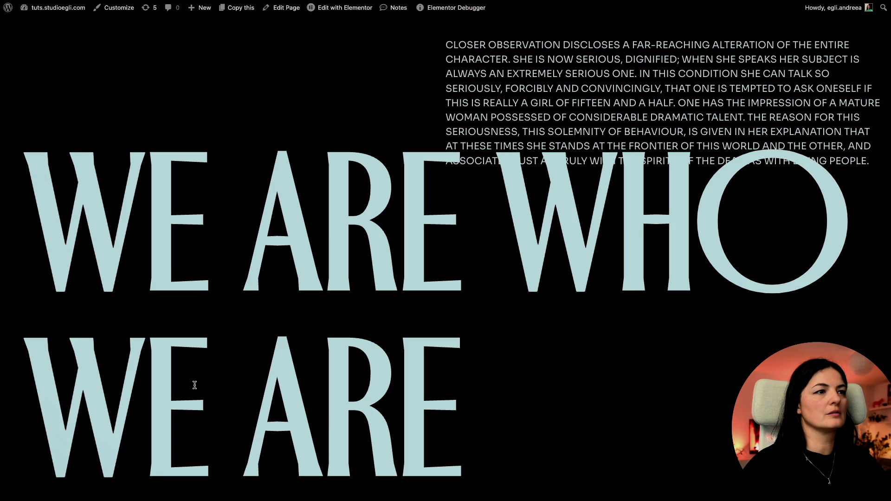
{"action": "left_click", "coordinate": [39, 376]}
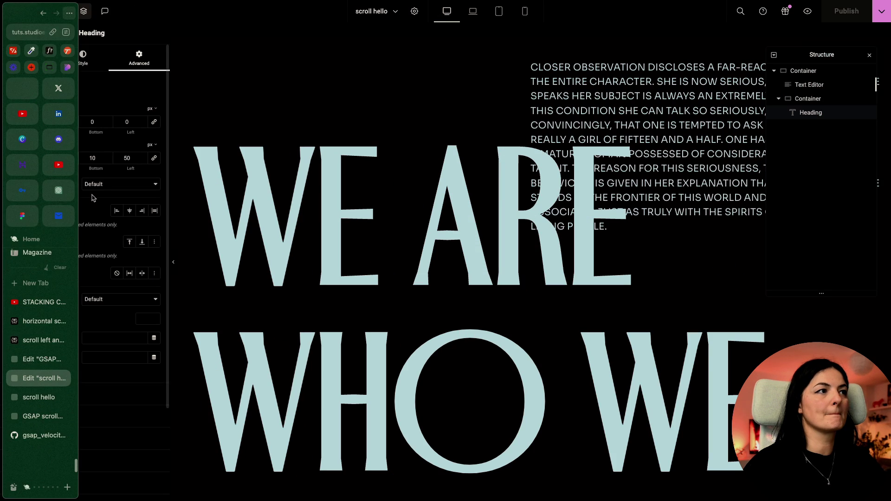
Change the heading's top margin to 300 px and publish.
{"action": "left_click", "coordinate": [21, 130]}
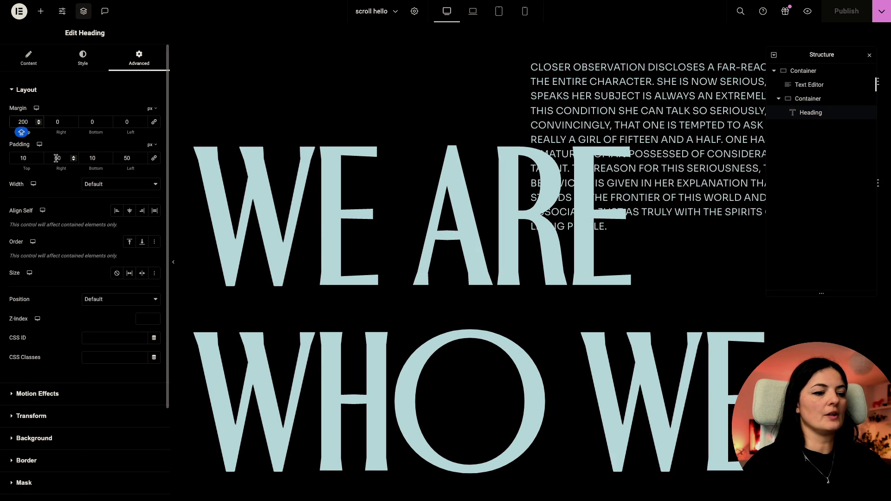
{"action": "key", "text": "BackSpace"}
{"action": "type", "text": "3"}
{"action": "left_click", "coordinate": [845, 14]}
Review the updated live page, then go back to the editor.
{"action": "mouse_move", "coordinate": [2, 395]}
{"action": "left_click", "coordinate": [37, 397]}
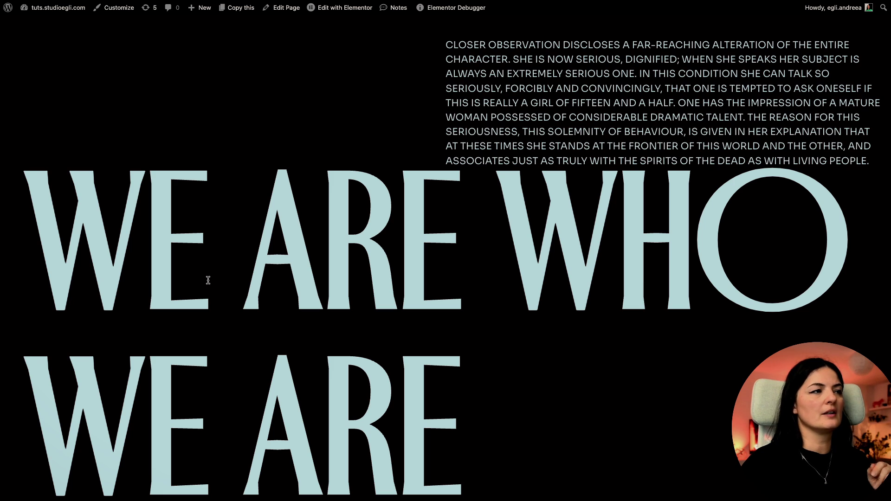
{"action": "left_click", "coordinate": [36, 378]}
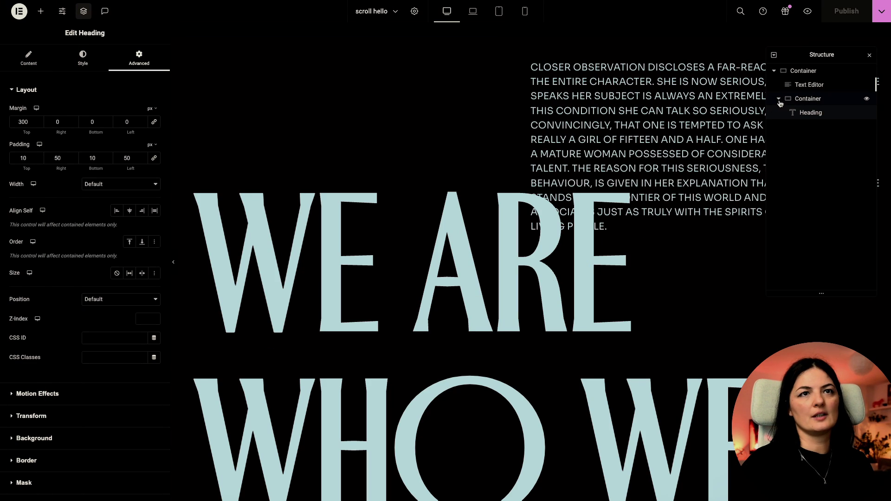
Open the heading's inner container's Advanced settings, where Position is Fixed.
{"action": "left_click", "coordinate": [778, 99]}
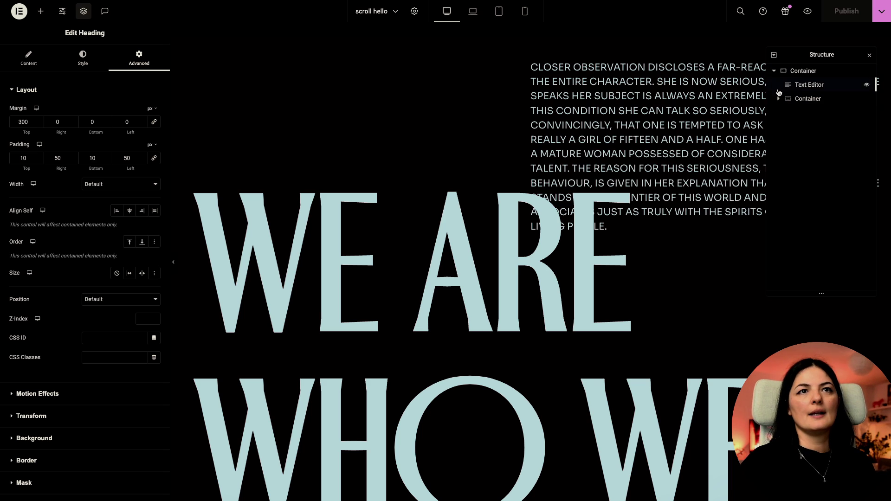
{"action": "left_click", "coordinate": [805, 98]}
{"action": "left_click", "coordinate": [138, 57]}
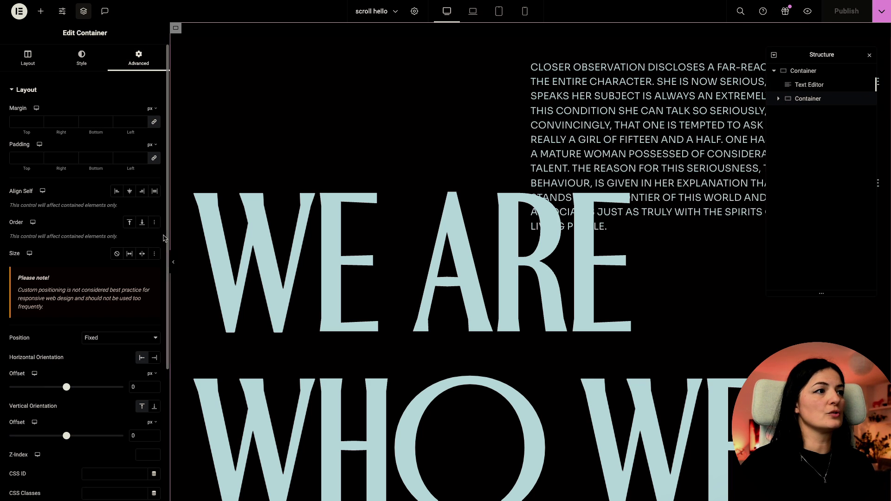
Preview the page, scroll to confirm the heading stays fixed, then return to the editor.
{"action": "key", "text": "ctrl+Tab"}
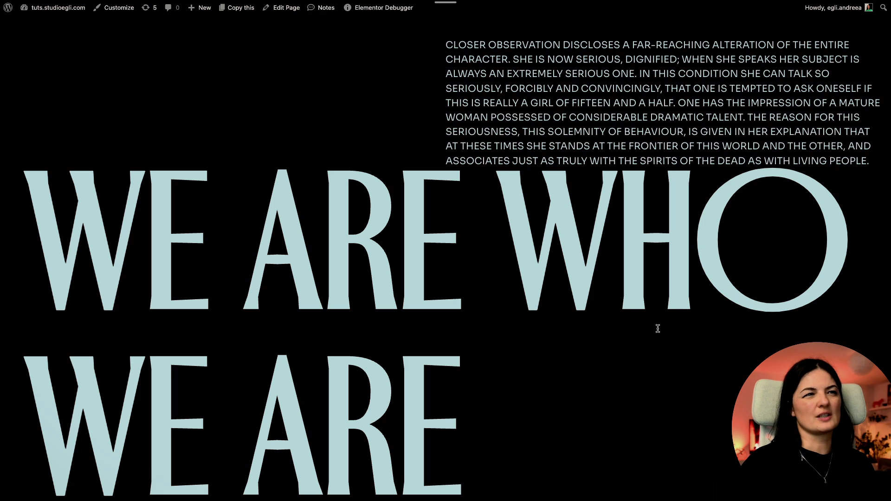
{"action": "scroll", "coordinate": [661, 329], "scroll_direction": "down", "scroll_amount": 1}
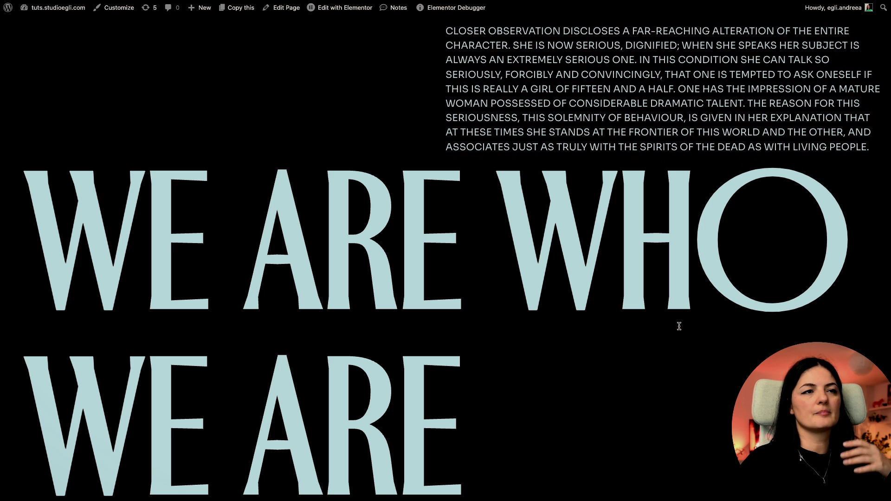
{"action": "scroll", "coordinate": [677, 325], "scroll_direction": "down", "scroll_amount": 1}
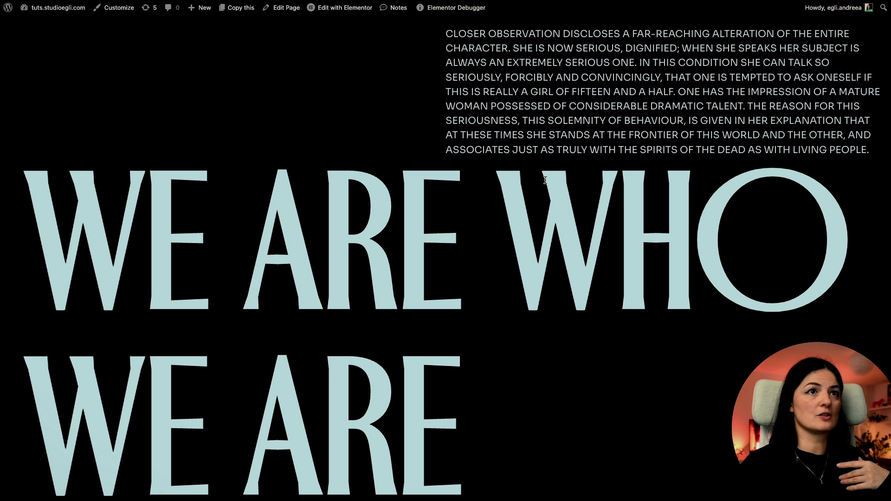
{"action": "mouse_move", "coordinate": [2, 241]}
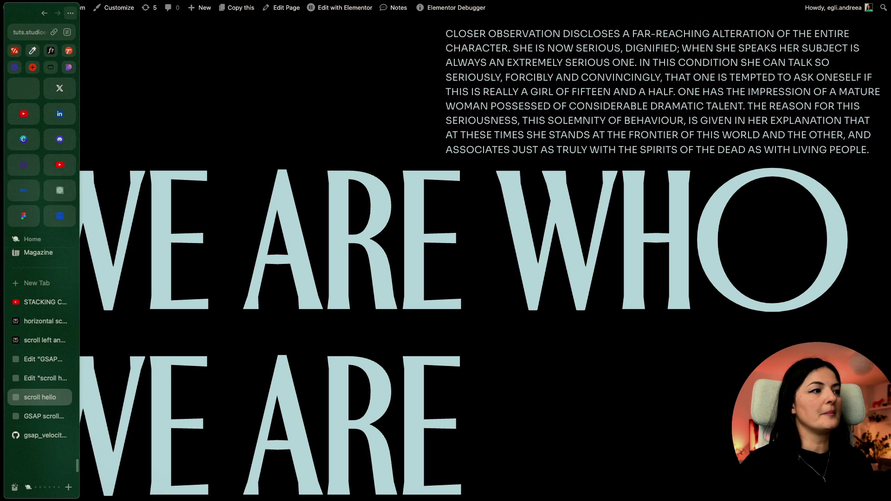
{"action": "left_click", "coordinate": [27, 379]}
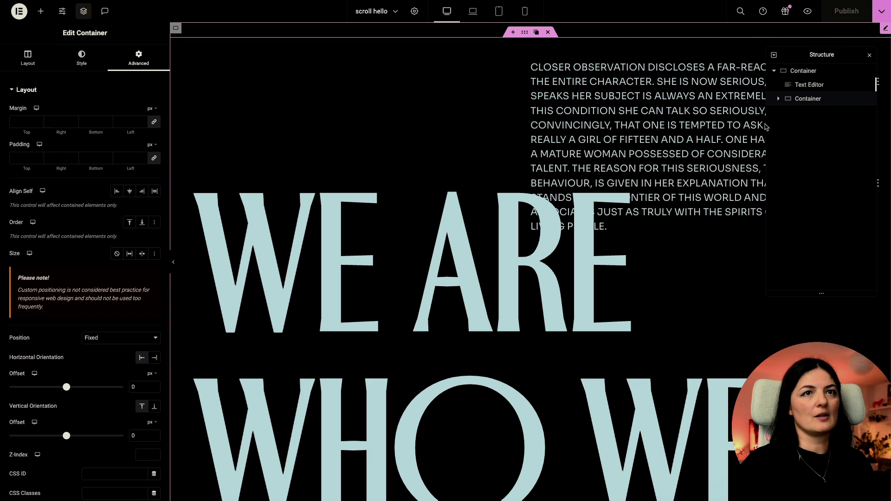
Duplicate the hero section and delete the copy's paragraph and inner container.
{"action": "right_click", "coordinate": [809, 70]}
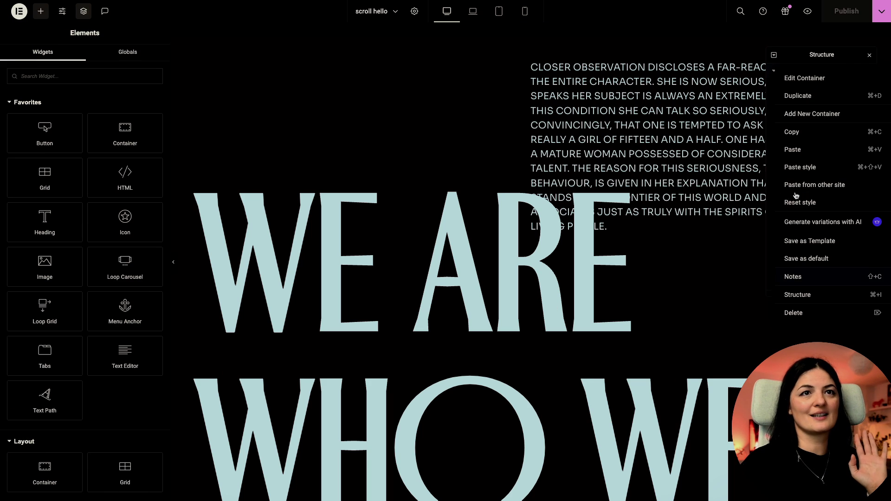
{"action": "left_click", "coordinate": [800, 104]}
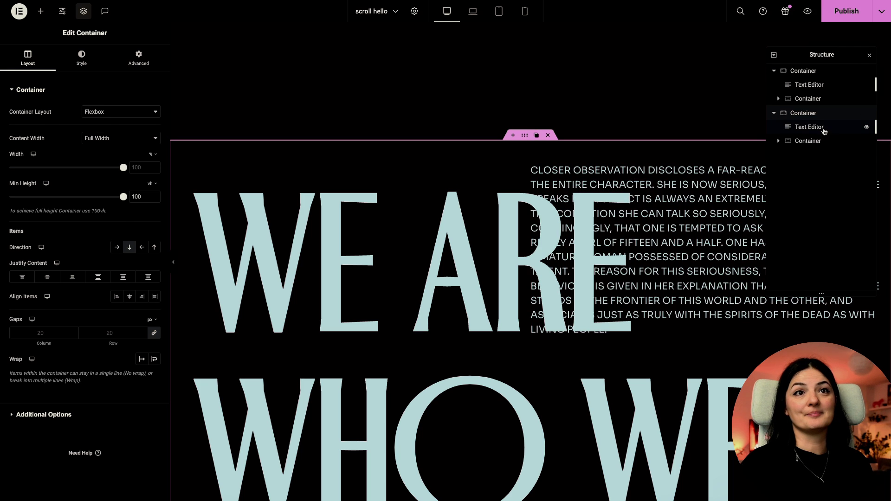
{"action": "right_click", "coordinate": [789, 126]}
{"action": "left_click", "coordinate": [793, 335]}
{"action": "right_click", "coordinate": [805, 127]}
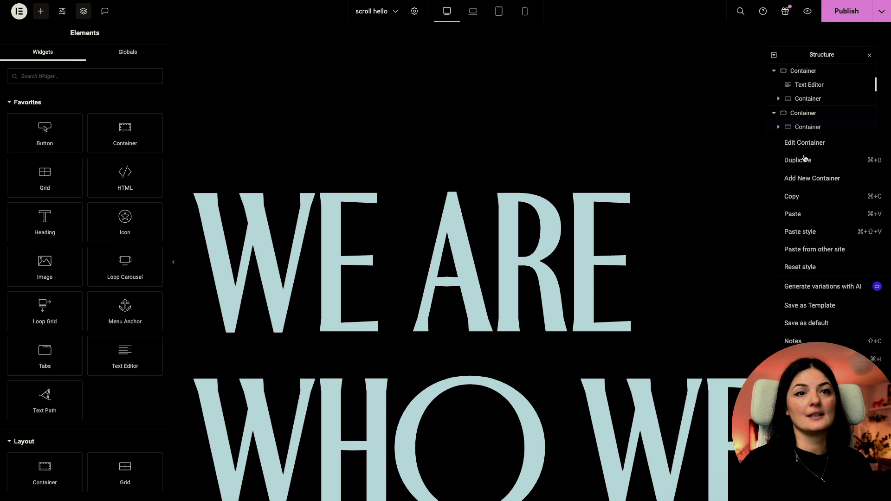
{"action": "left_click", "coordinate": [793, 378]}
Select the empty copied section and review its Advanced, Layout and Style settings.
{"action": "left_click", "coordinate": [805, 113]}
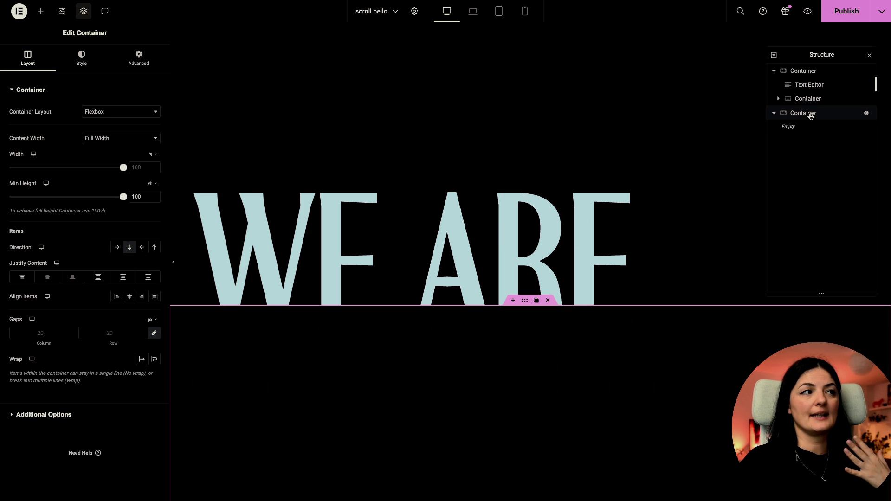
{"action": "left_click", "coordinate": [135, 62]}
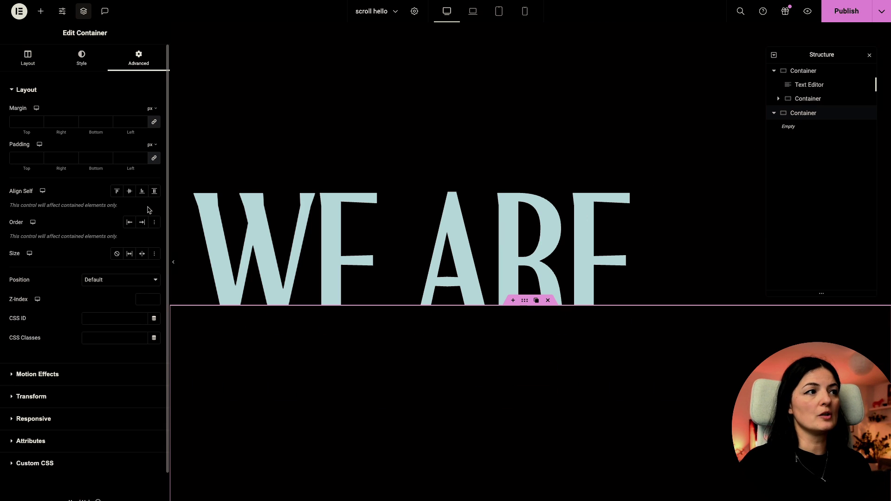
{"action": "left_click", "coordinate": [23, 64]}
{"action": "left_click", "coordinate": [82, 62]}
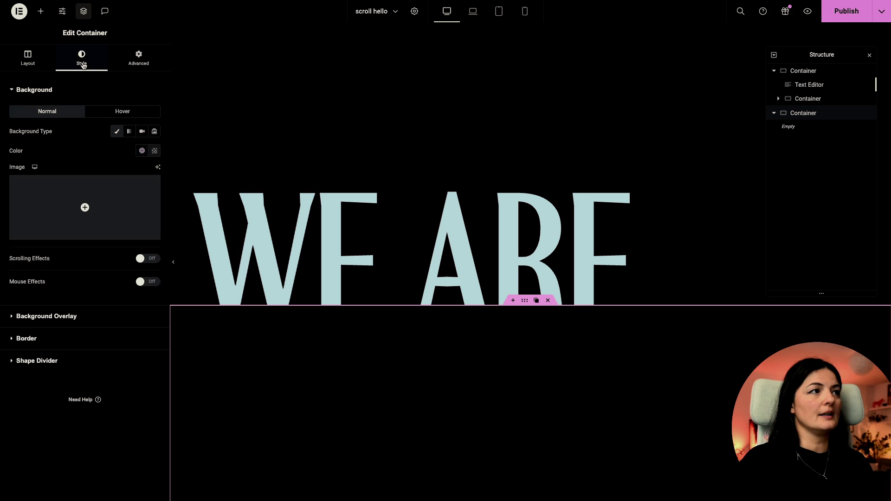
Add an inner container to the empty section, set Full Width and Min Height 100 vh.
{"action": "left_click", "coordinate": [40, 11]}
{"action": "left_click_drag", "start_coordinate": [130, 131], "coordinate": [424, 309]}
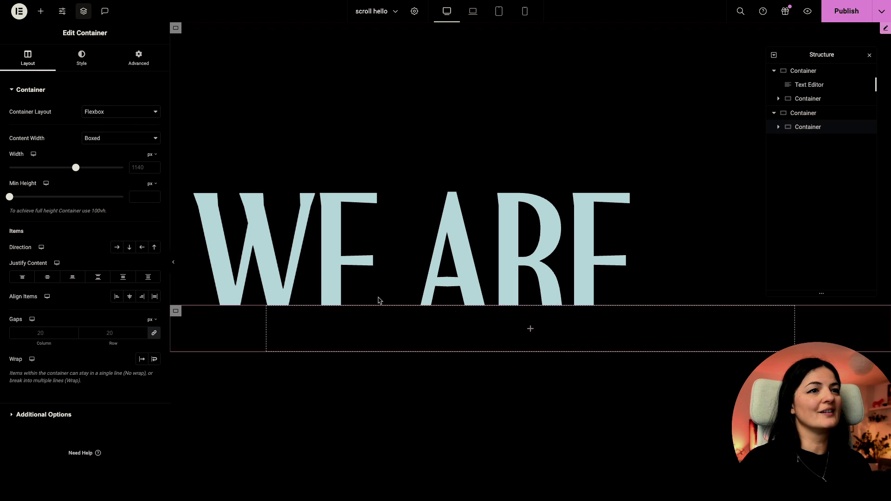
{"action": "left_click", "coordinate": [100, 139]}
{"action": "left_click", "coordinate": [100, 147]}
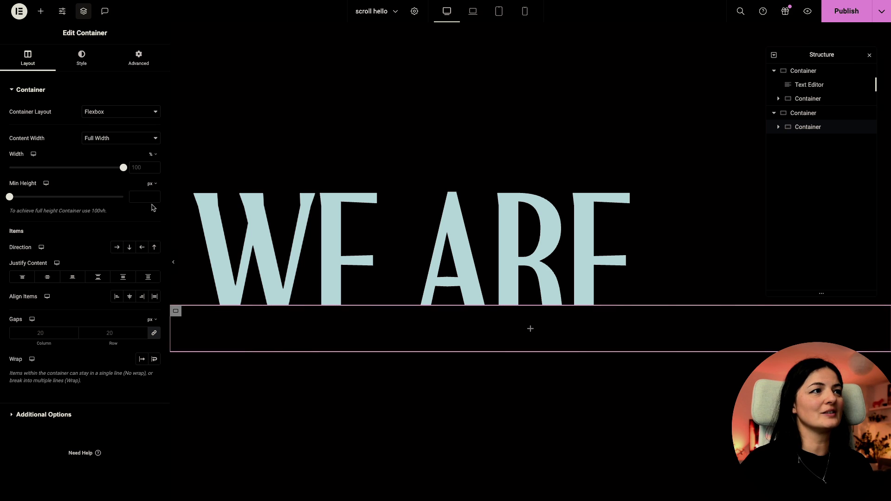
{"action": "left_click", "coordinate": [150, 183]}
{"action": "left_click", "coordinate": [152, 230]}
{"action": "left_click", "coordinate": [138, 197]}
{"action": "type", "text": "100"}
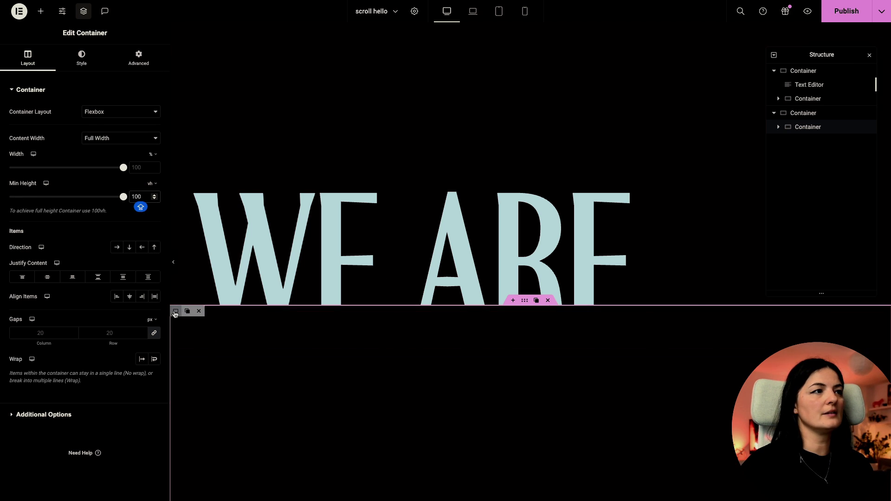
Copy the big heading from the original section's container.
{"action": "left_click", "coordinate": [780, 100]}
{"action": "left_click", "coordinate": [778, 98]}
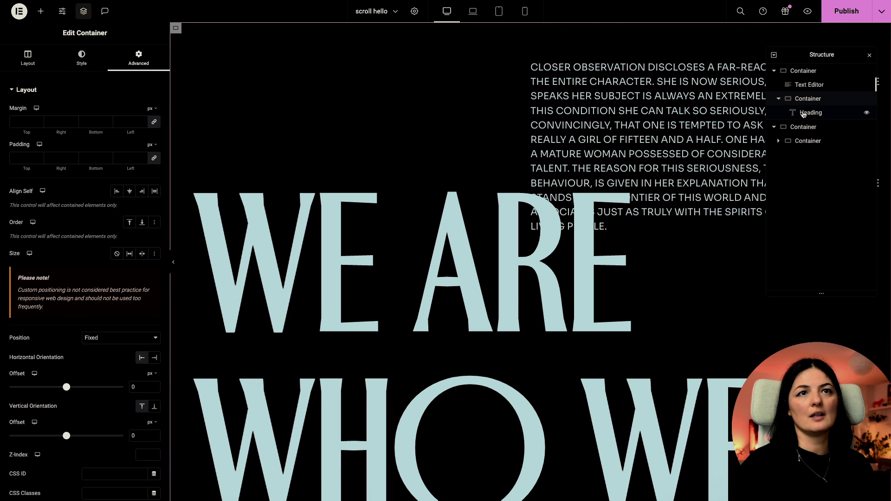
{"action": "right_click", "coordinate": [804, 114]}
{"action": "left_click", "coordinate": [799, 160]}
{"action": "scroll", "coordinate": [566, 311], "scroll_direction": "up", "scroll_amount": 3}
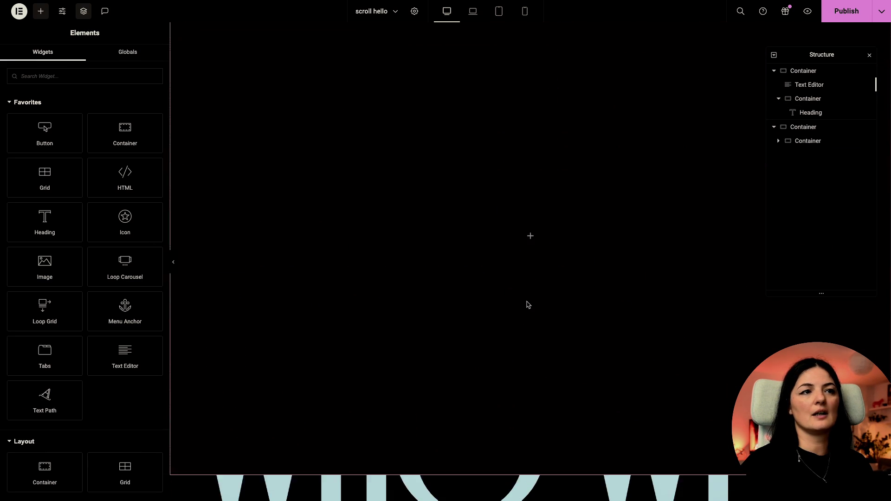
Paste the heading into the new container, retitle it FIRST, and shrink it to 7.1 rem.
{"action": "right_click", "coordinate": [526, 206]}
{"action": "left_click", "coordinate": [549, 285]}
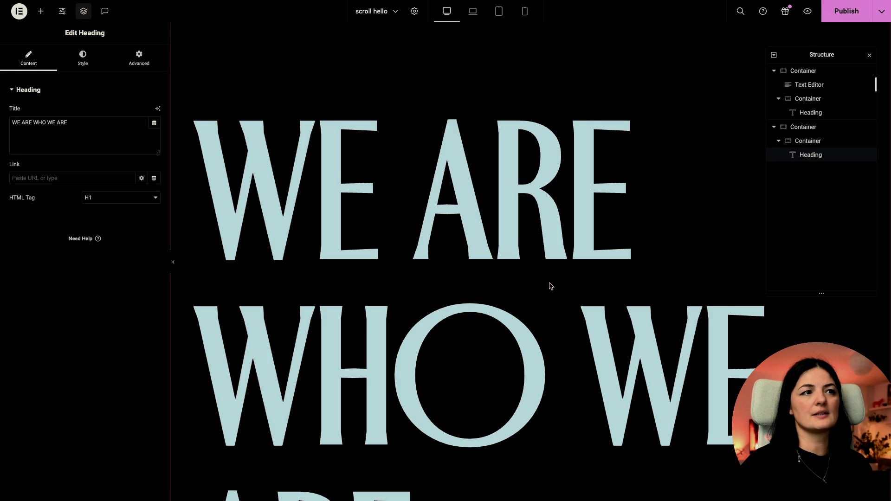
{"action": "key", "text": "ctrl+a"}
{"action": "type", "text": "FIRST"}
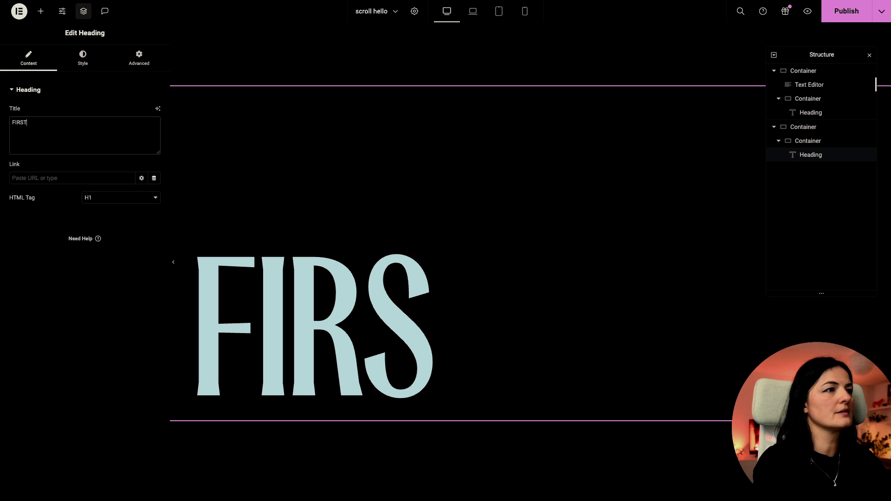
{"action": "left_click", "coordinate": [82, 58]}
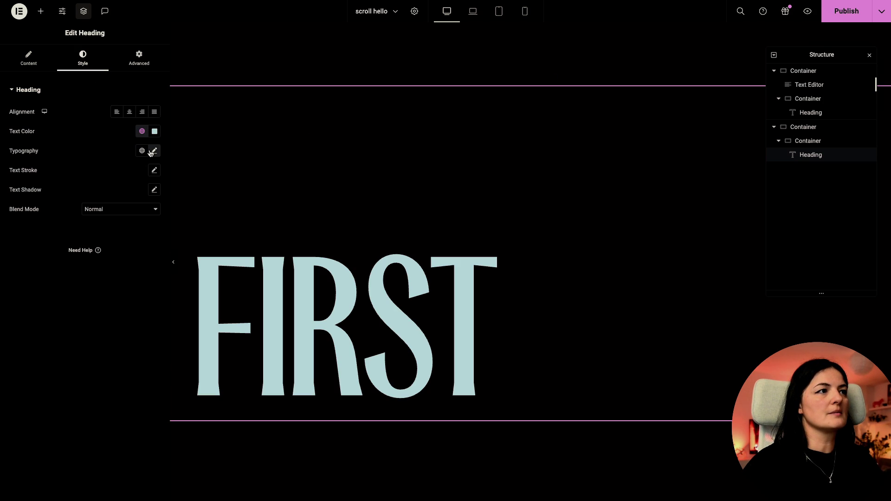
{"action": "left_click", "coordinate": [154, 150]}
{"action": "left_click_drag", "start_coordinate": [118, 223], "coordinate": [54, 235]}
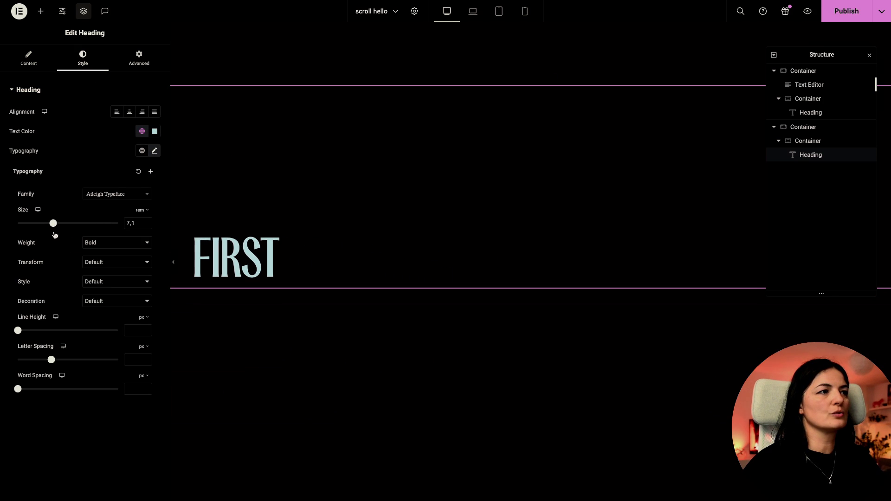
Centre the FIRST heading vertically and horizontally within its container.
{"action": "left_click", "coordinate": [792, 141]}
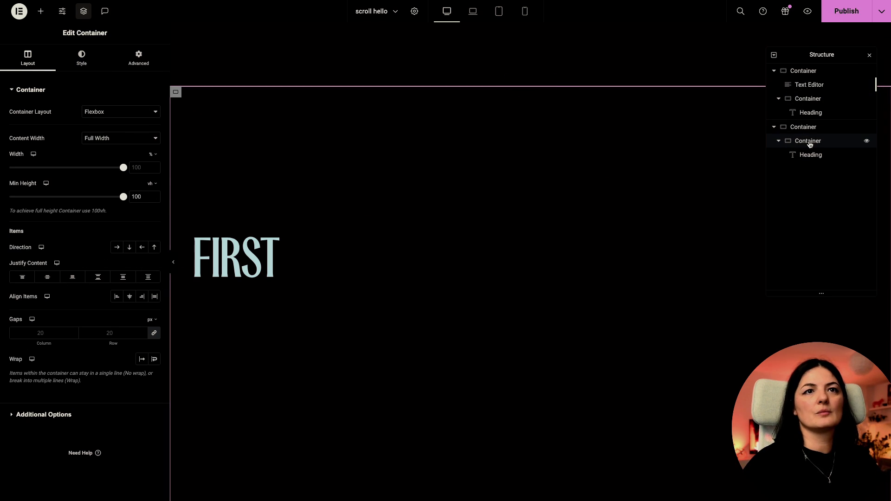
{"action": "left_click", "coordinate": [49, 277]}
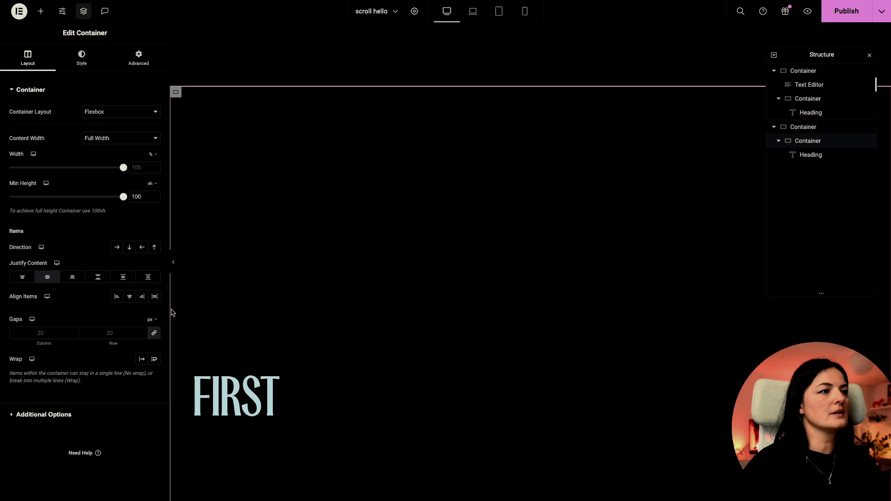
{"action": "left_click", "coordinate": [130, 297]}
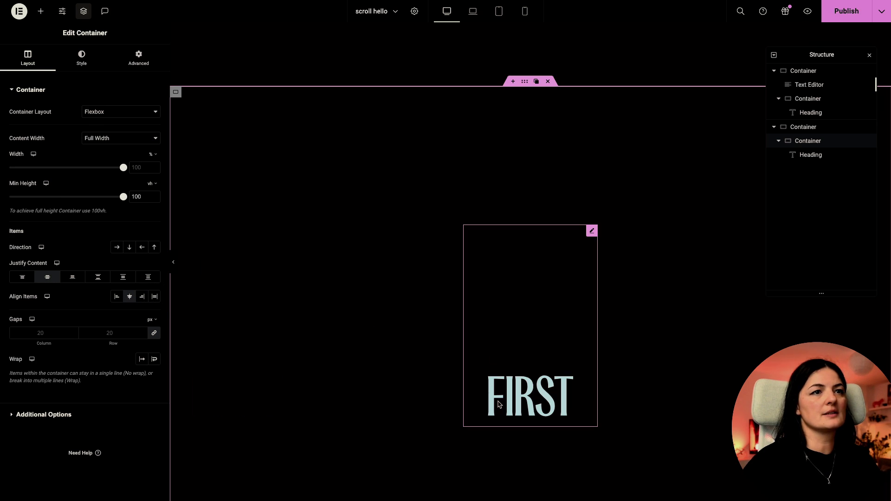
Change the FIRST heading's top margin from 300 to 0.
{"action": "left_click", "coordinate": [592, 231]}
{"action": "left_click", "coordinate": [138, 58]}
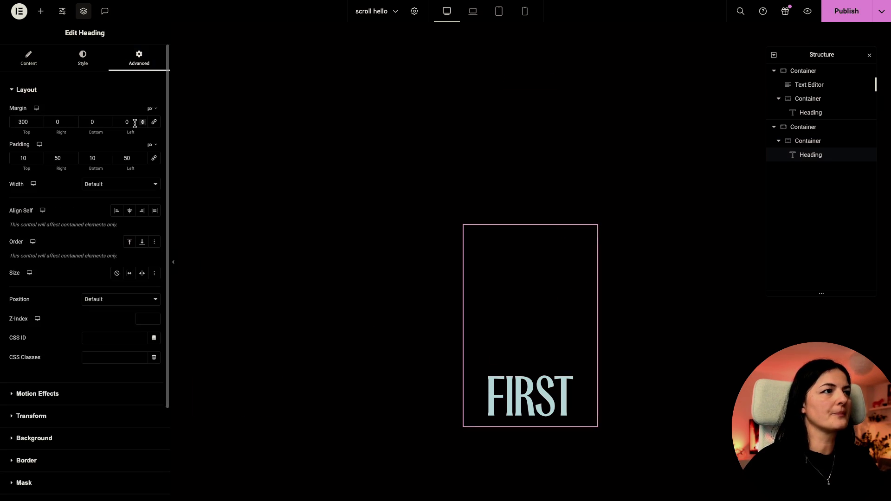
{"action": "double_click", "coordinate": [21, 123]}
{"action": "type", "text": "0"}
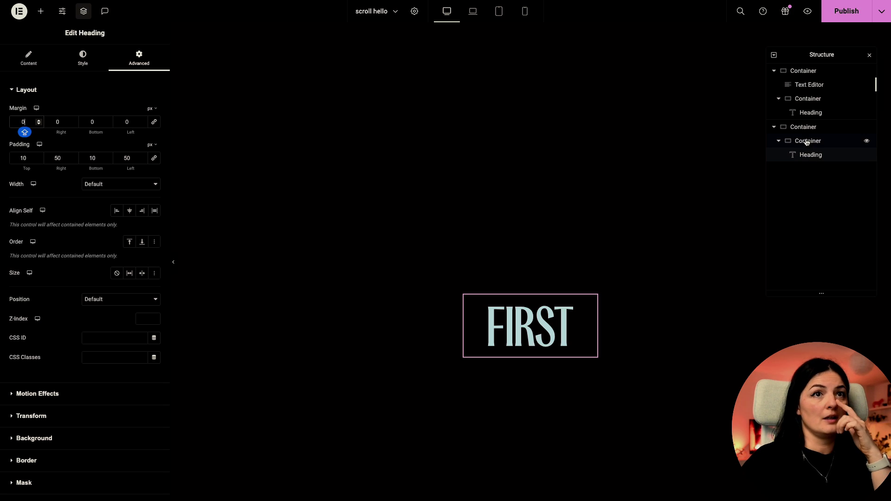
Give the FIRST container z-index 1, Sticky to Top, and Stay In Column.
{"action": "left_click", "coordinate": [802, 141]}
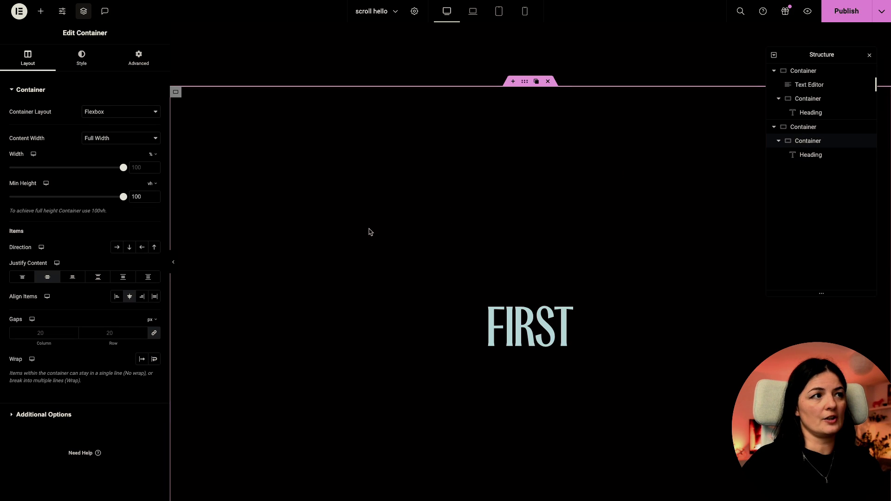
{"action": "left_click", "coordinate": [138, 59]}
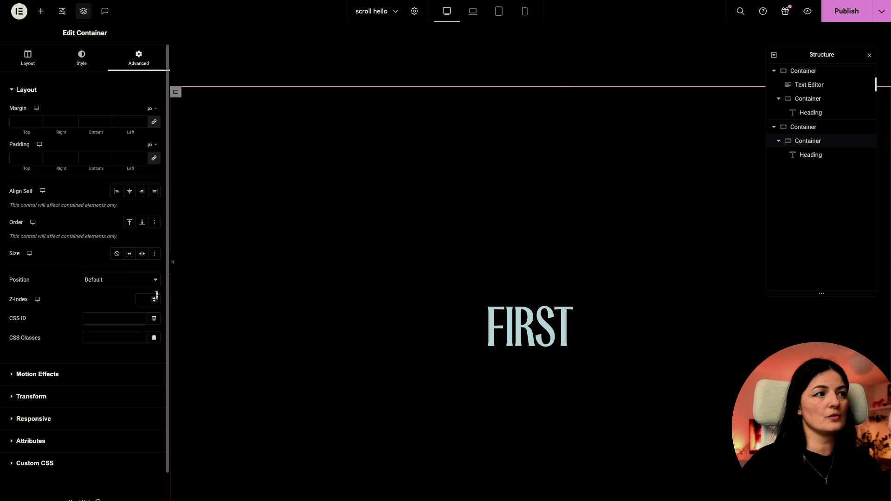
{"action": "left_click", "coordinate": [154, 297]}
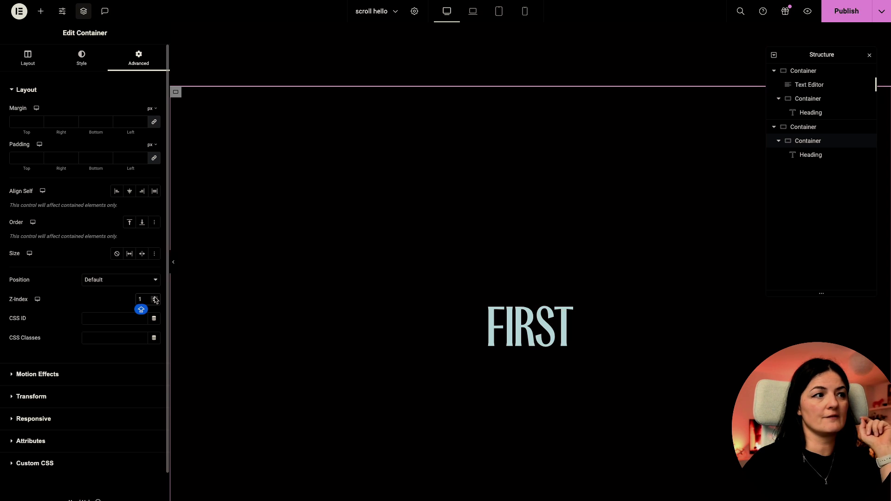
{"action": "left_click", "coordinate": [65, 374]}
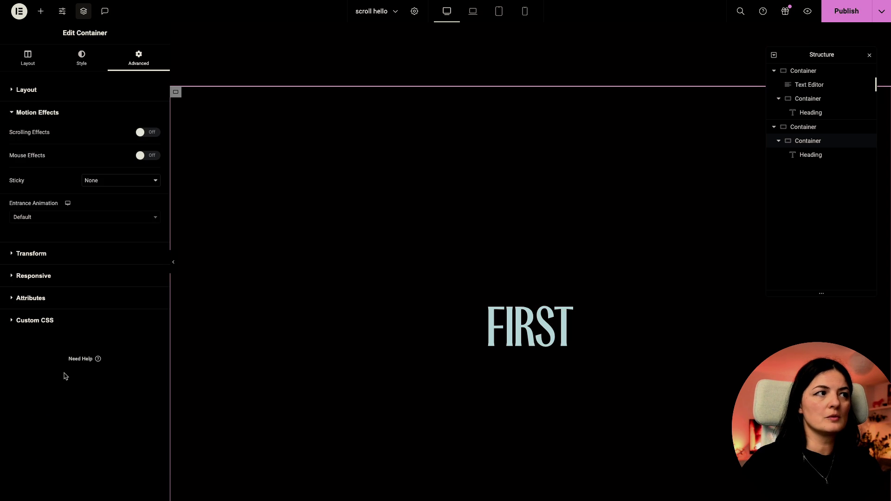
{"action": "left_click", "coordinate": [101, 182]}
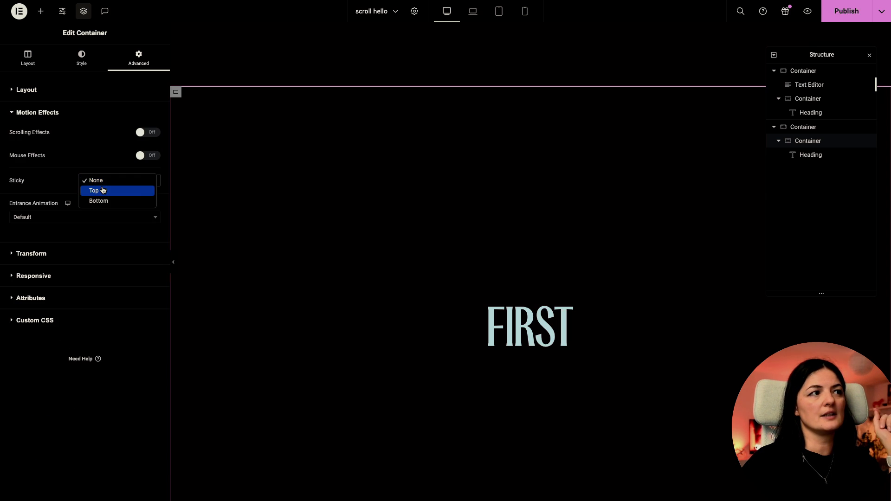
{"action": "left_click", "coordinate": [103, 190]}
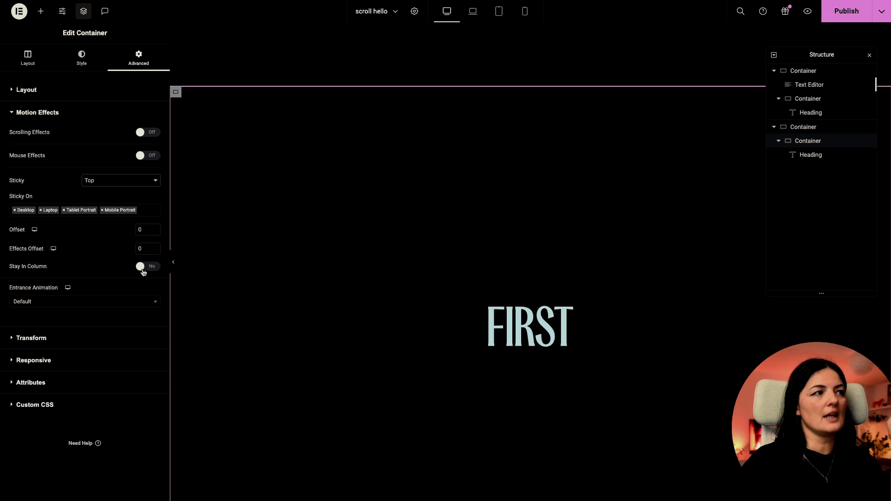
{"action": "left_click", "coordinate": [143, 271]}
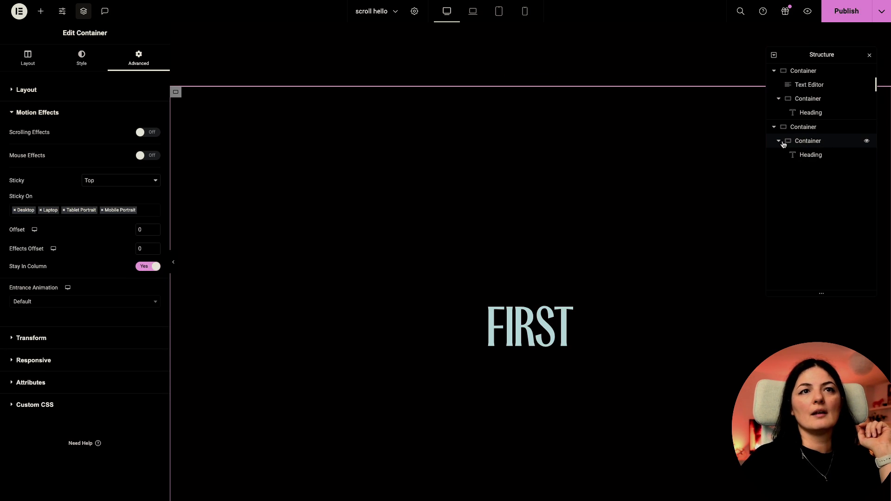
Duplicate the sticky FIRST container from the Structure panel.
{"action": "left_click", "coordinate": [780, 142]}
{"action": "right_click", "coordinate": [804, 145]}
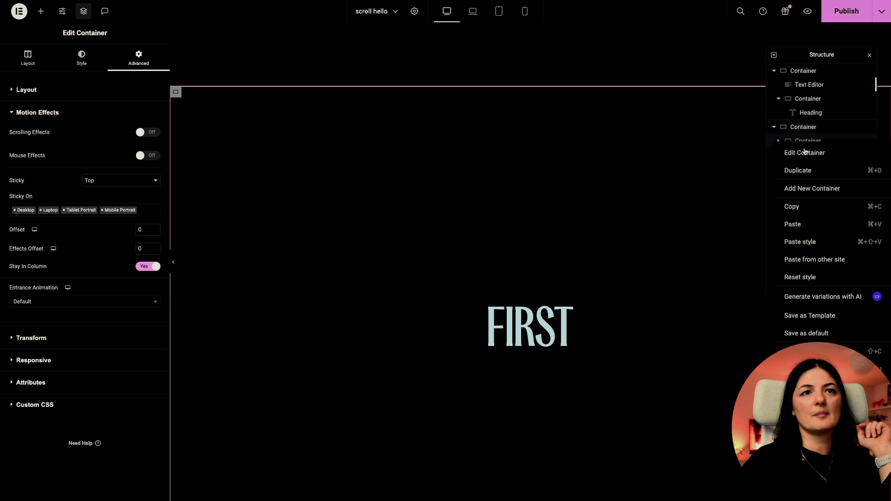
{"action": "left_click", "coordinate": [807, 171]}
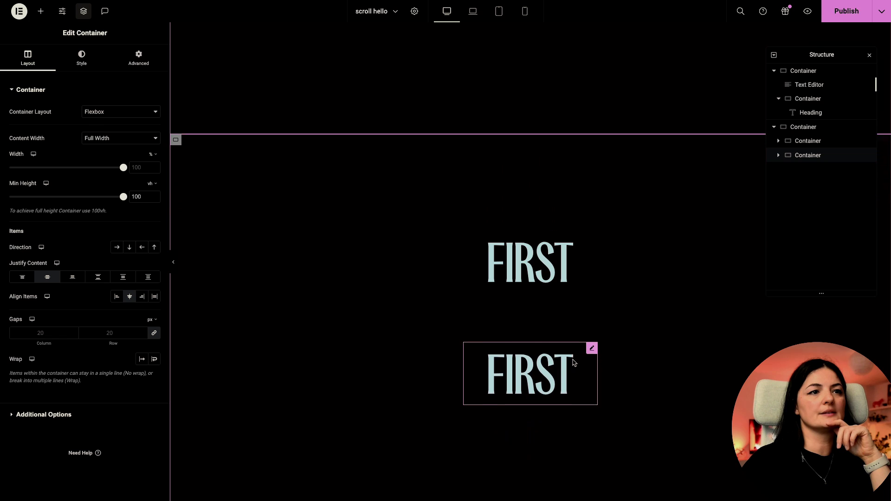
Retitle the duplicated heading to SECOND.
{"action": "left_click", "coordinate": [573, 361]}
{"action": "double_click", "coordinate": [59, 119]}
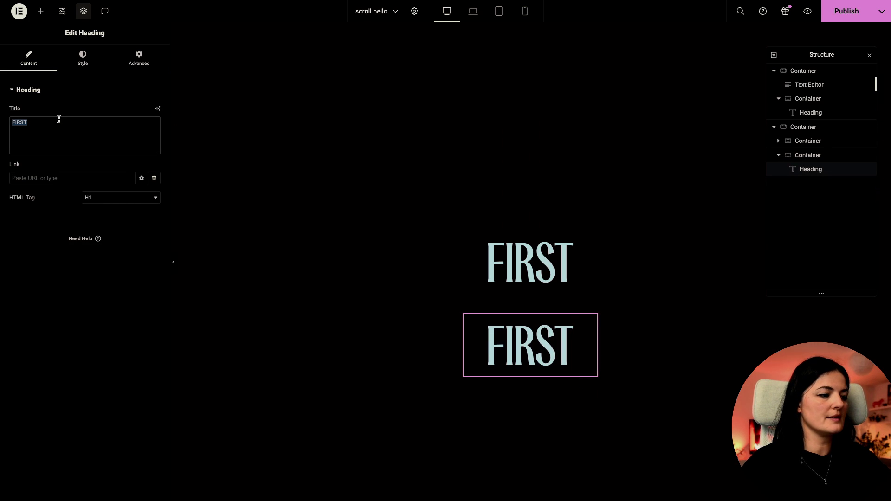
{"action": "type", "text": "SECON"}
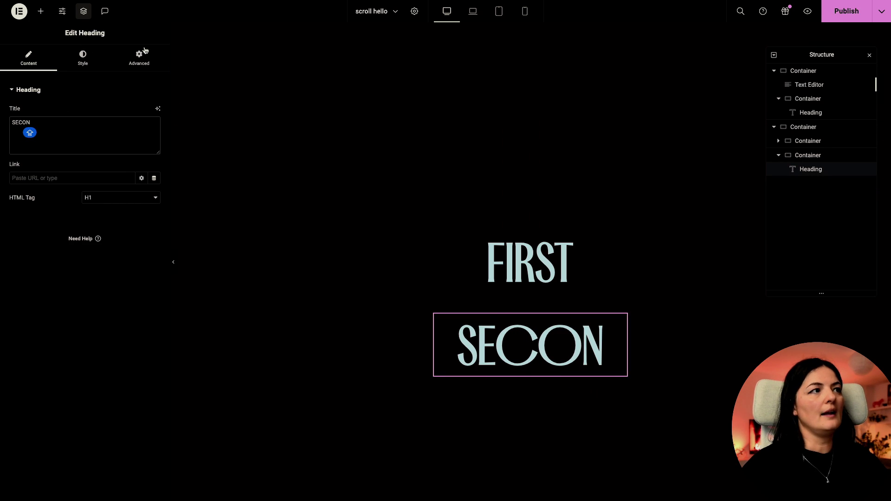
{"action": "type", "text": "D"}
Set the SECOND heading's z-index to 2 and scroll the canvas to check stacking.
{"action": "left_click", "coordinate": [139, 58]}
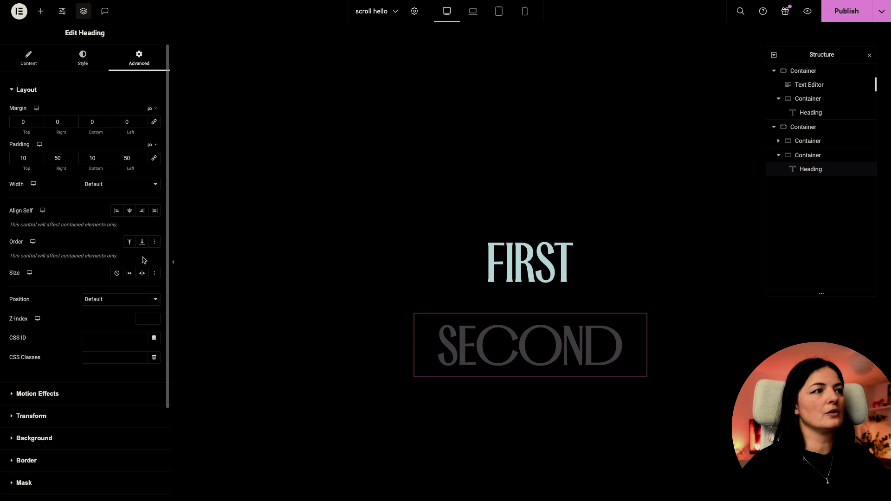
{"action": "left_click", "coordinate": [154, 317]}
{"action": "left_click", "coordinate": [155, 316]}
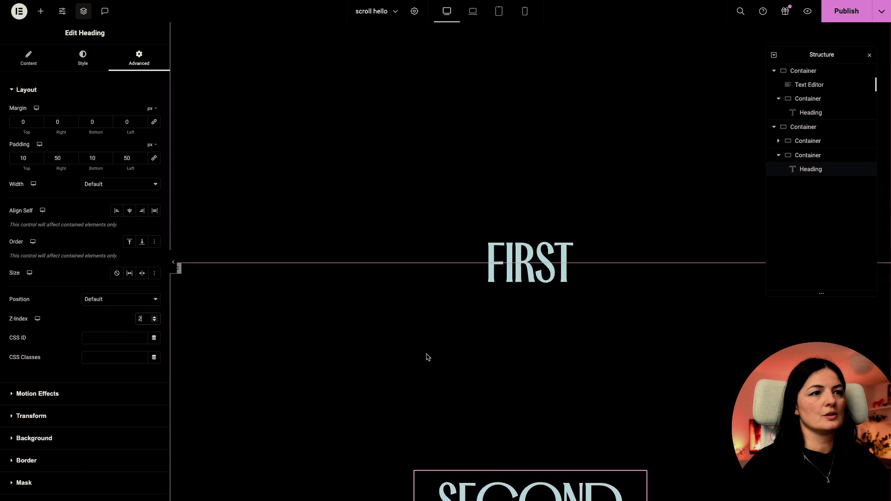
{"action": "scroll", "coordinate": [429, 357], "scroll_direction": "down", "scroll_amount": 6}
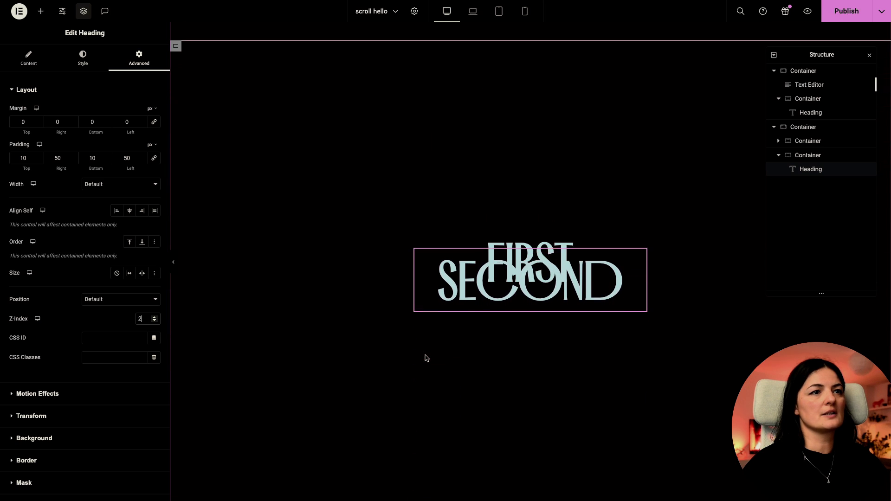
{"action": "scroll", "coordinate": [426, 357], "scroll_direction": "up", "scroll_amount": 2}
Give the SECOND container a classic background using the Brownie global colour.
{"action": "left_click", "coordinate": [176, 171]}
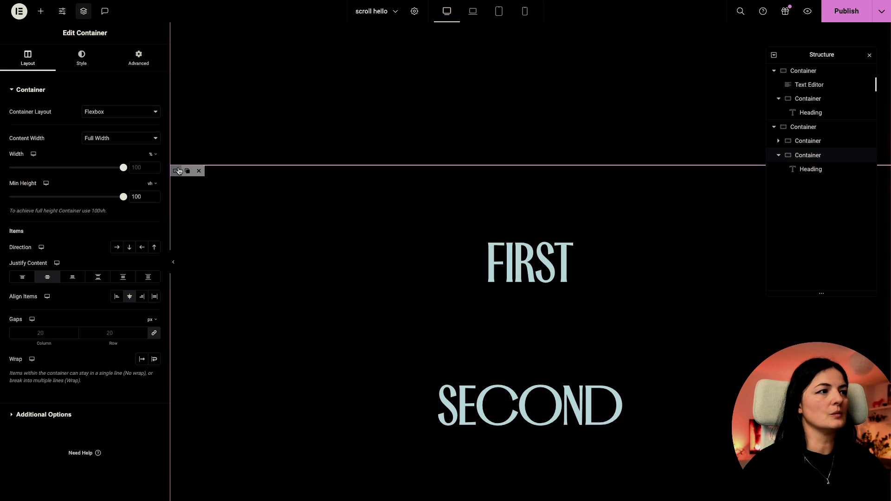
{"action": "left_click", "coordinate": [84, 62]}
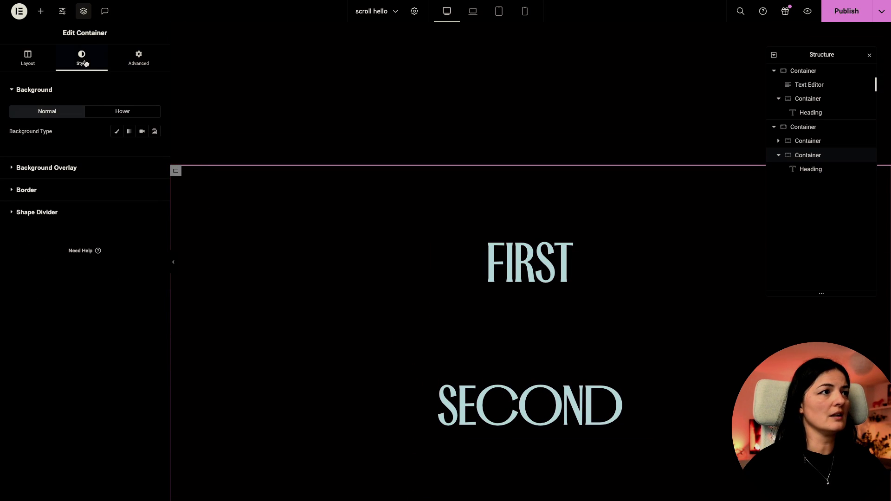
{"action": "left_click", "coordinate": [118, 132]}
{"action": "left_click", "coordinate": [142, 151]}
{"action": "scroll", "coordinate": [86, 265], "scroll_direction": "down", "scroll_amount": 4}
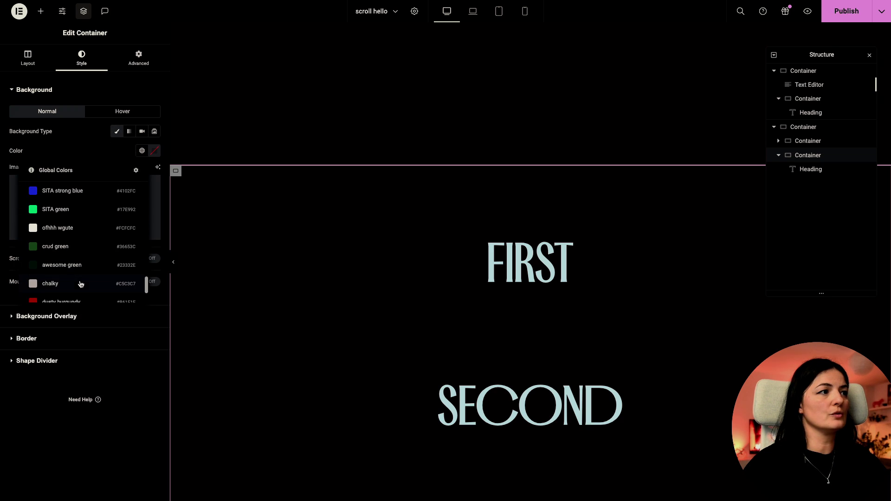
{"action": "scroll", "coordinate": [80, 284], "scroll_direction": "down", "scroll_amount": 3}
{"action": "left_click", "coordinate": [68, 279]}
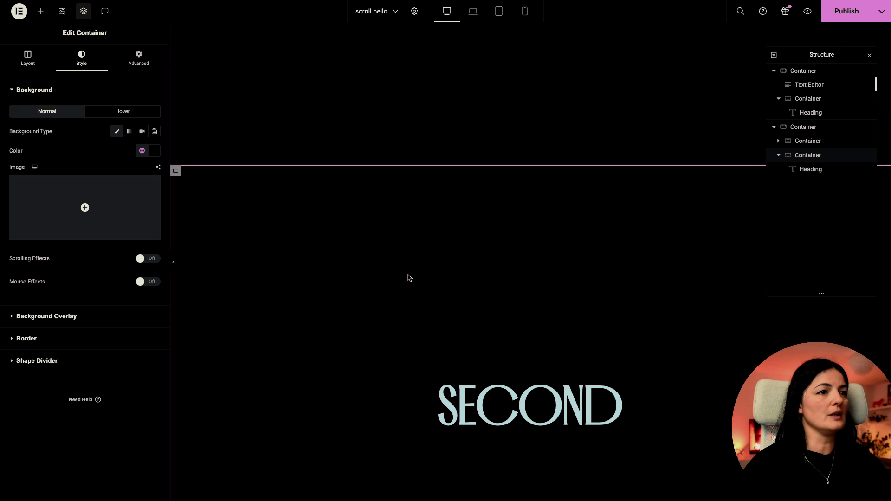
{"action": "scroll", "coordinate": [408, 277], "scroll_direction": "up", "scroll_amount": 5}
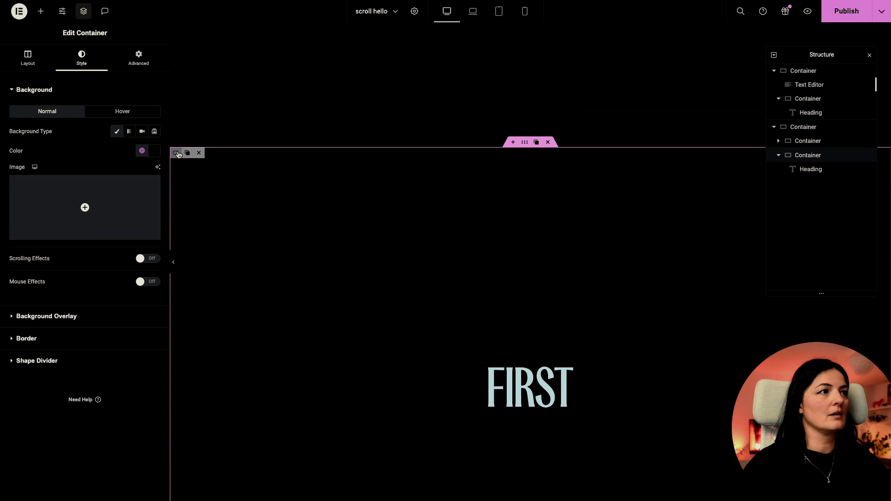
Select the FIRST container and scroll the canvas to check how the sections overlap.
{"action": "left_click", "coordinate": [177, 153]}
{"action": "scroll", "coordinate": [364, 270], "scroll_direction": "down", "scroll_amount": 3}
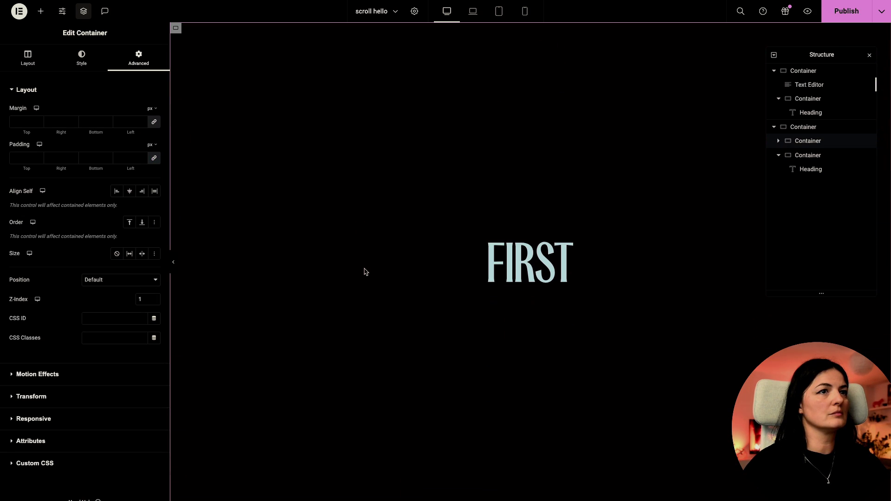
{"action": "scroll", "coordinate": [367, 271], "scroll_direction": "down", "scroll_amount": 5}
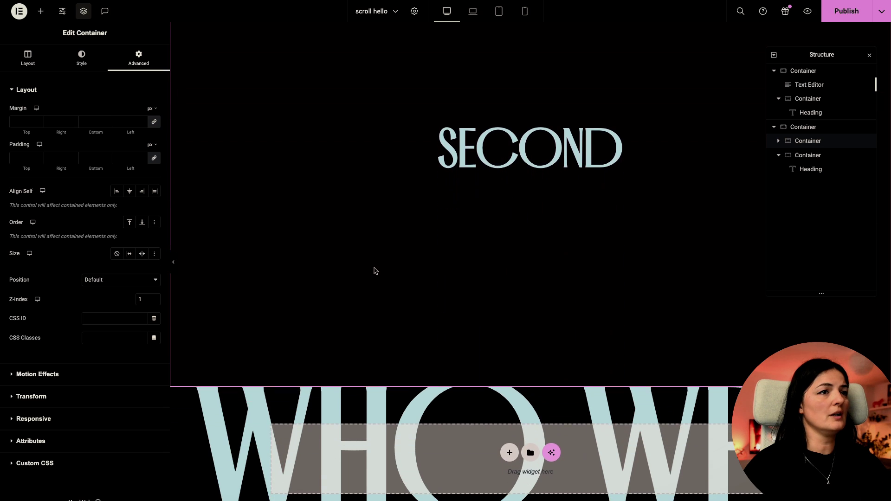
{"action": "scroll", "coordinate": [408, 274], "scroll_direction": "up", "scroll_amount": 2}
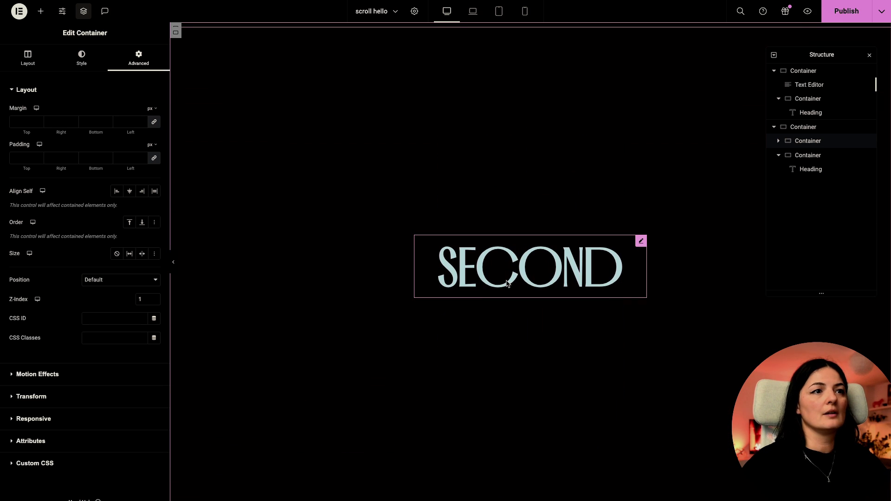
{"action": "scroll", "coordinate": [662, 313], "scroll_direction": "up", "scroll_amount": 2}
{"action": "scroll", "coordinate": [662, 313], "scroll_direction": "up", "scroll_amount": 1}
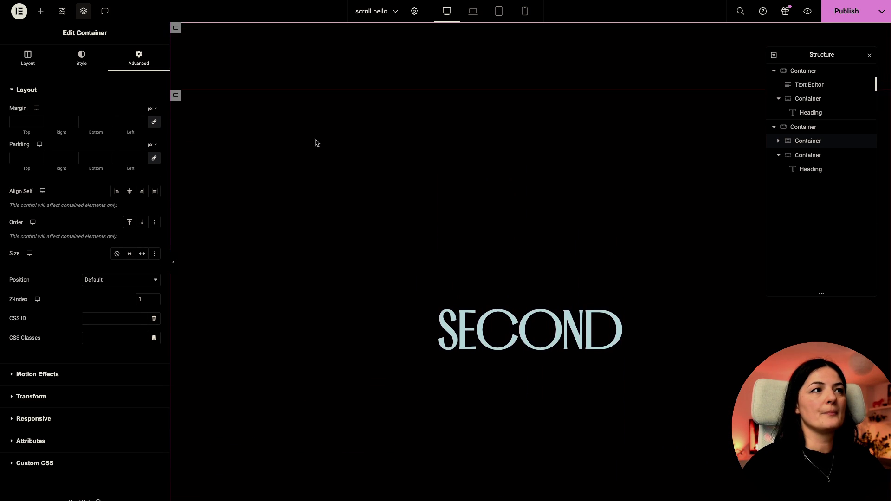
Check the SECOND container's background colour value, #201318, then close the picker.
{"action": "left_click", "coordinate": [179, 98]}
{"action": "left_click", "coordinate": [81, 57]}
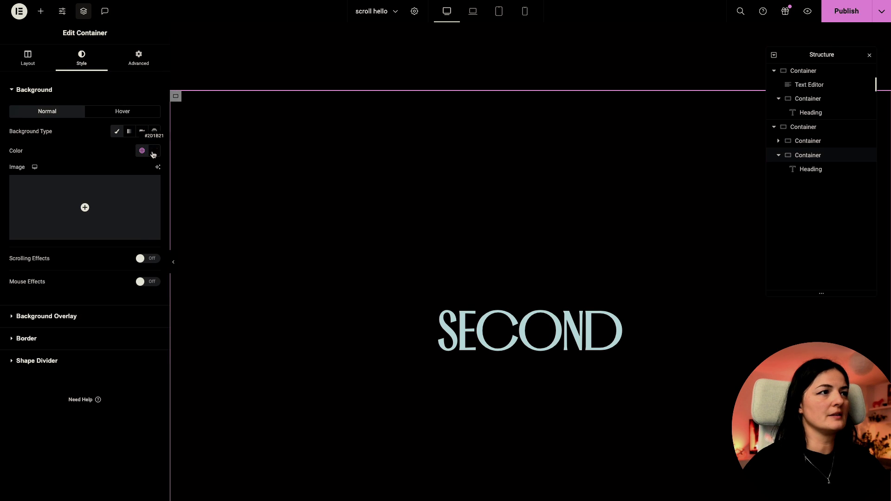
{"action": "left_click", "coordinate": [153, 152]}
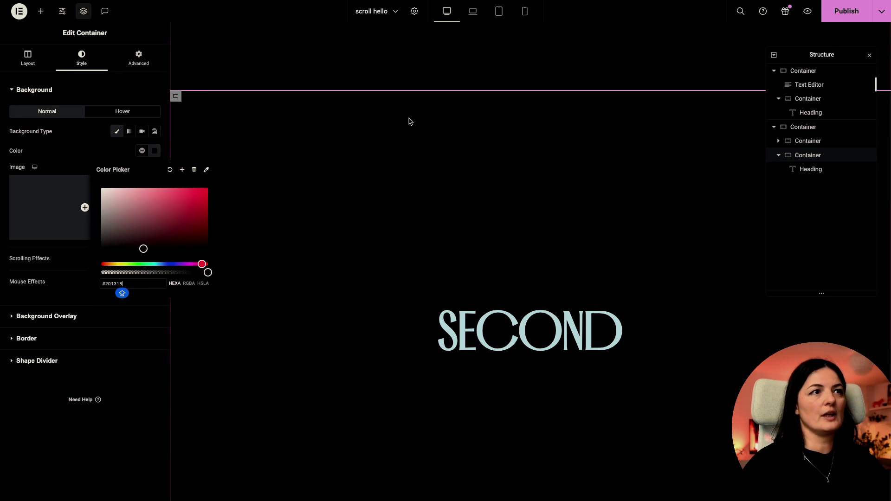
{"action": "scroll", "coordinate": [427, 161], "scroll_direction": "down", "scroll_amount": 2}
{"action": "left_click", "coordinate": [779, 157]}
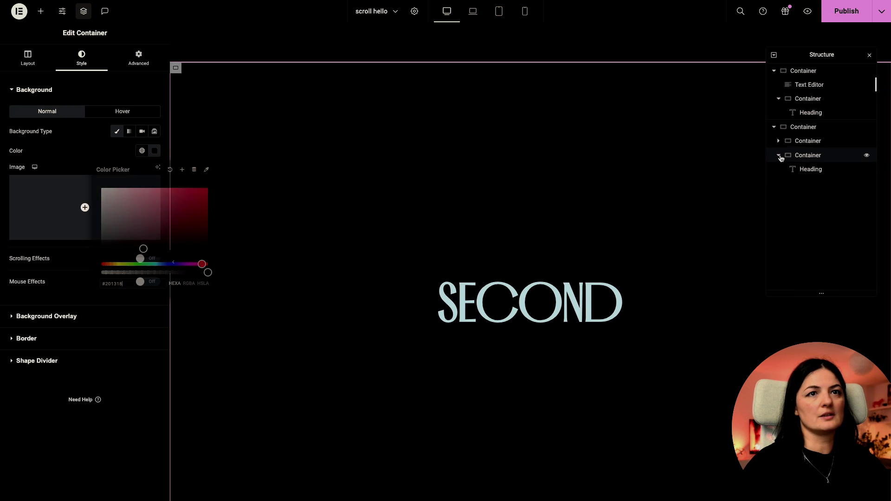
Duplicate the SECOND container and retitle the copy's heading THIRD.
{"action": "right_click", "coordinate": [791, 157]}
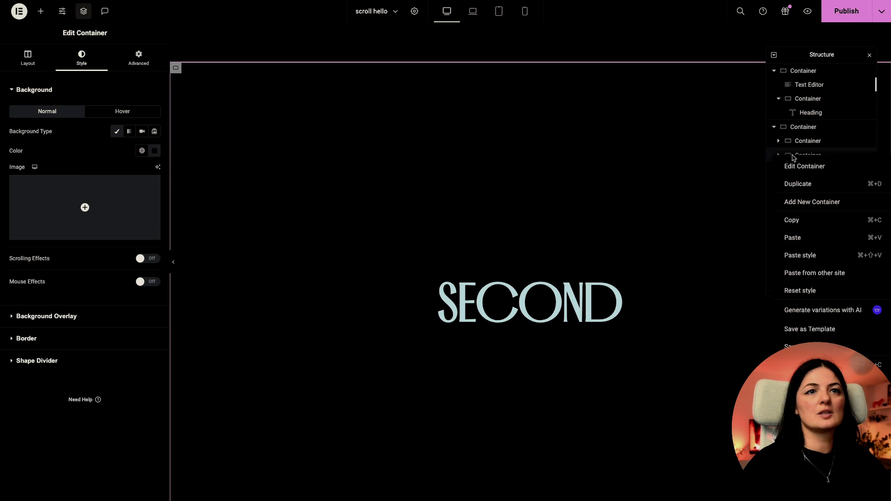
{"action": "left_click", "coordinate": [798, 184]}
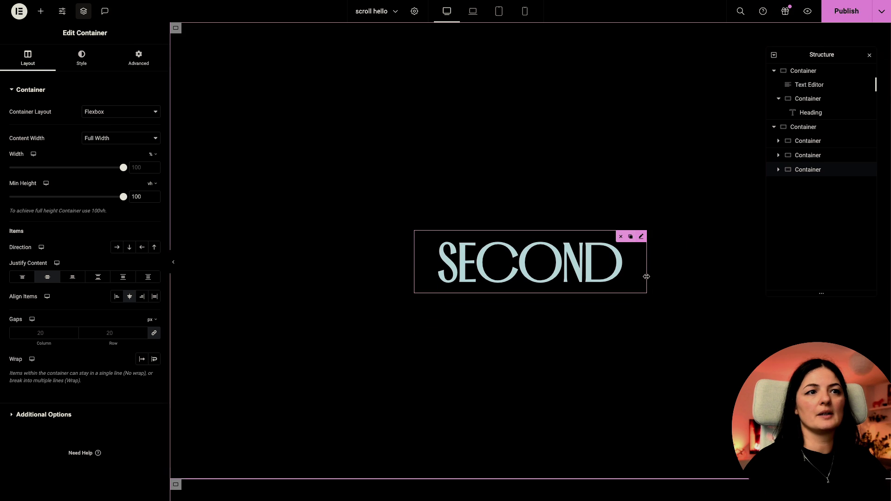
{"action": "left_click", "coordinate": [644, 282]}
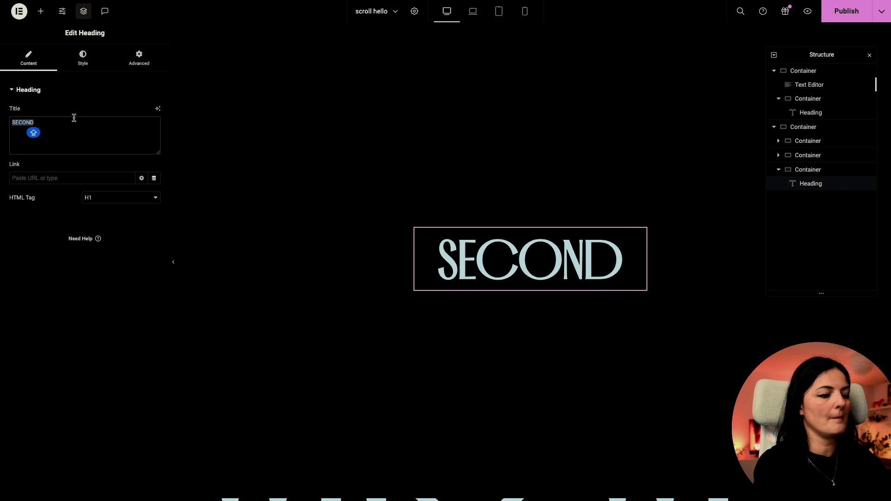
{"action": "type", "text": "THIOR"}
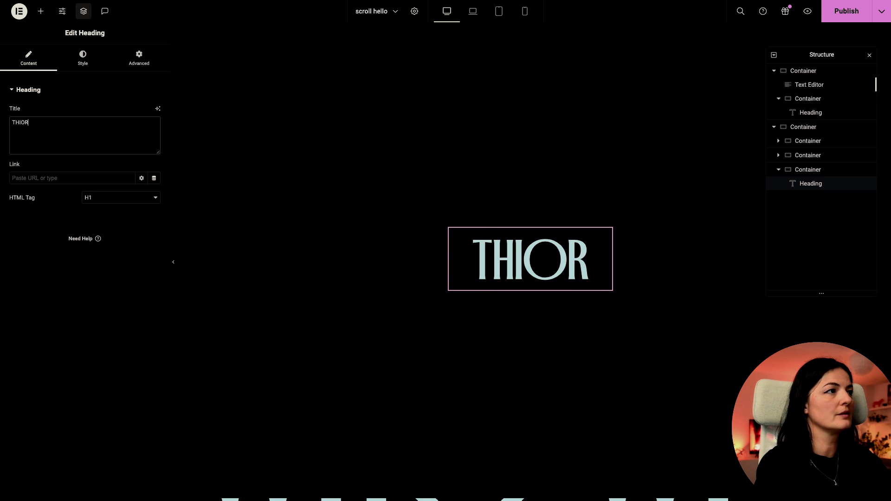
{"action": "key", "text": "BackSpace"}
{"action": "key", "text": "BackSpace"}
{"action": "type", "text": "RD"}
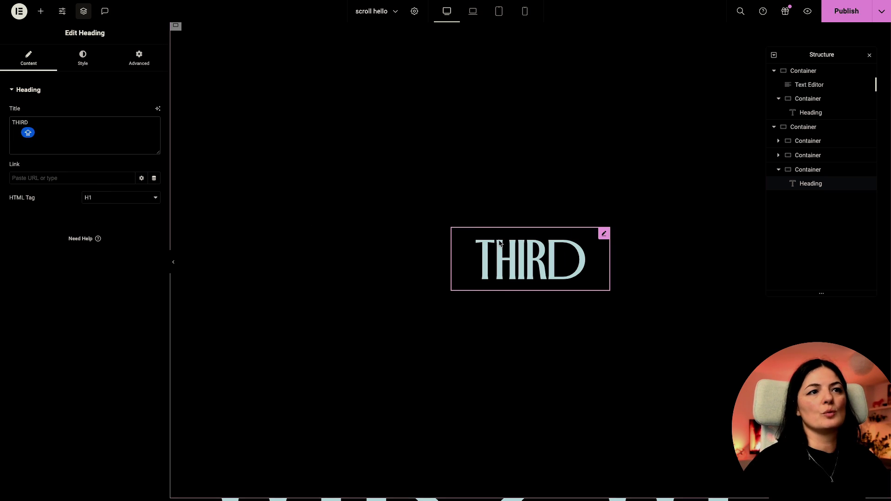
Set the THIRD heading's Motion Effects to Sticky to Top.
{"action": "left_click", "coordinate": [85, 63]}
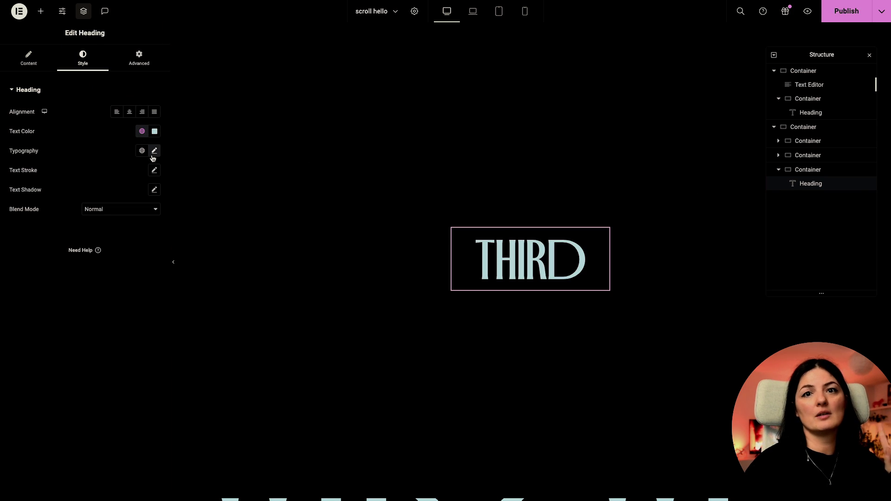
{"action": "left_click", "coordinate": [139, 65]}
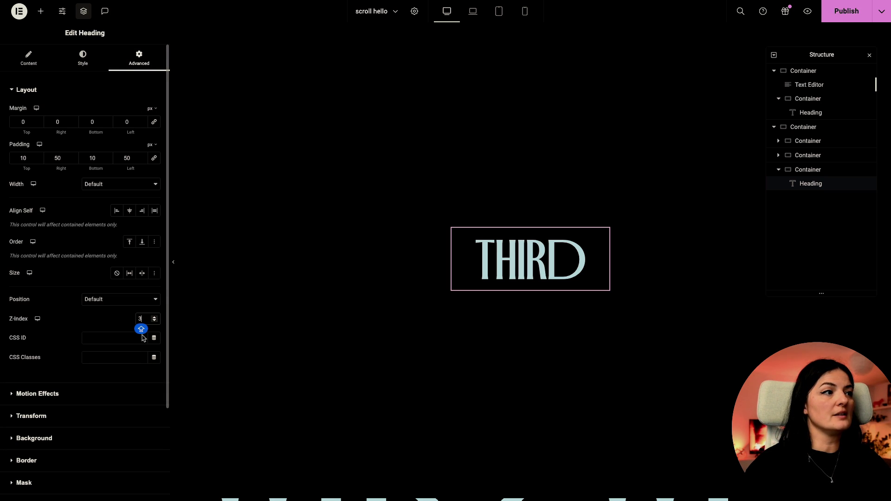
{"action": "left_click", "coordinate": [87, 393]}
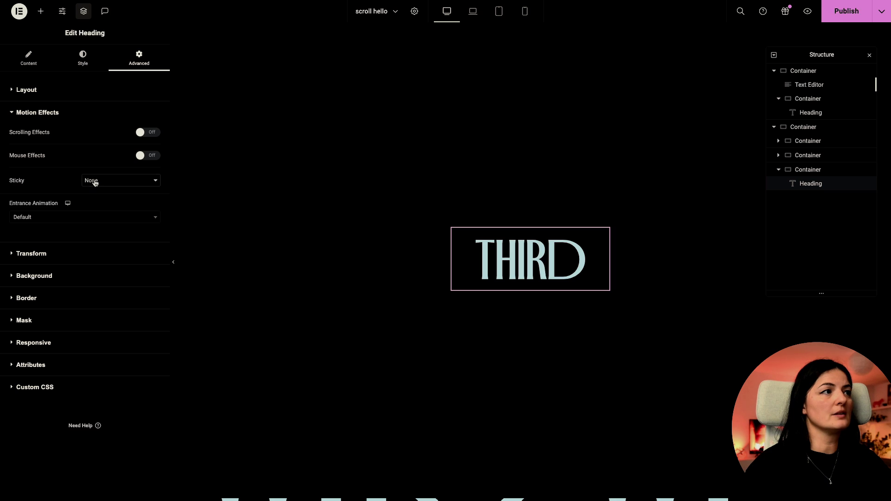
{"action": "left_click", "coordinate": [95, 182]}
{"action": "left_click", "coordinate": [103, 191]}
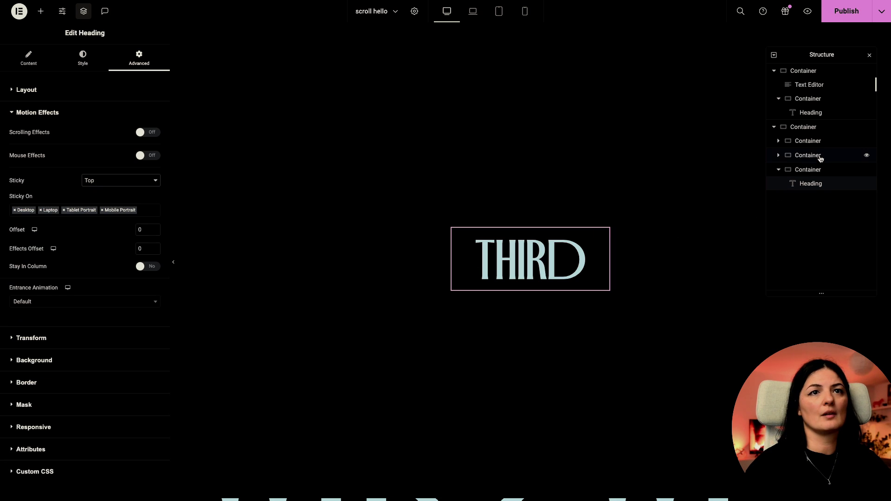
Review the containers' sticky and background colour settings, then publish the page.
{"action": "left_click", "coordinate": [820, 157]}
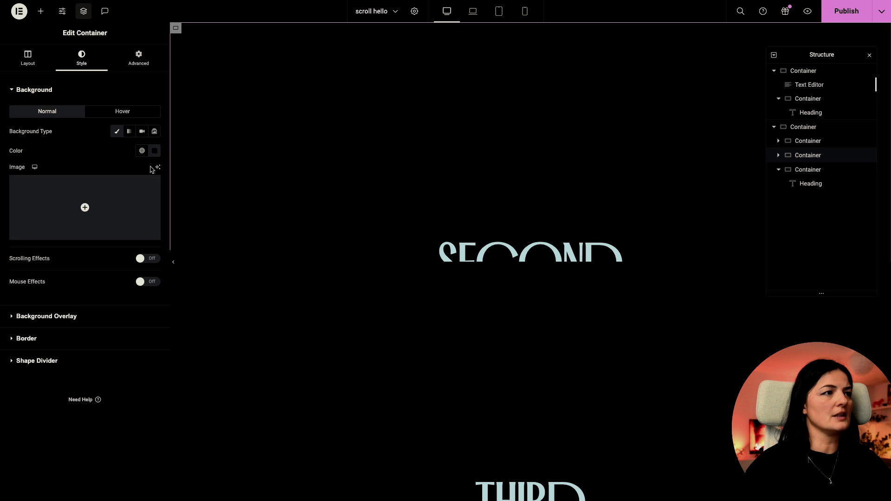
{"action": "left_click", "coordinate": [139, 58]}
{"action": "left_click", "coordinate": [83, 376]}
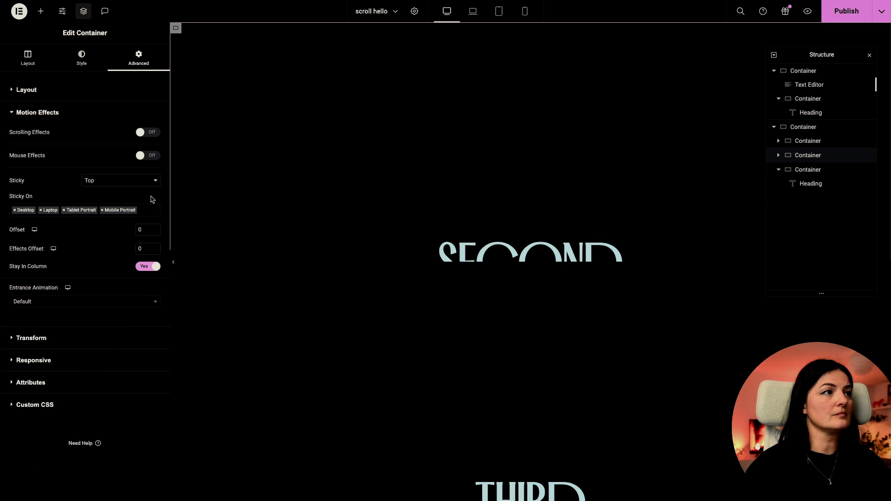
{"action": "scroll", "coordinate": [521, 349], "scroll_direction": "down", "scroll_amount": 5}
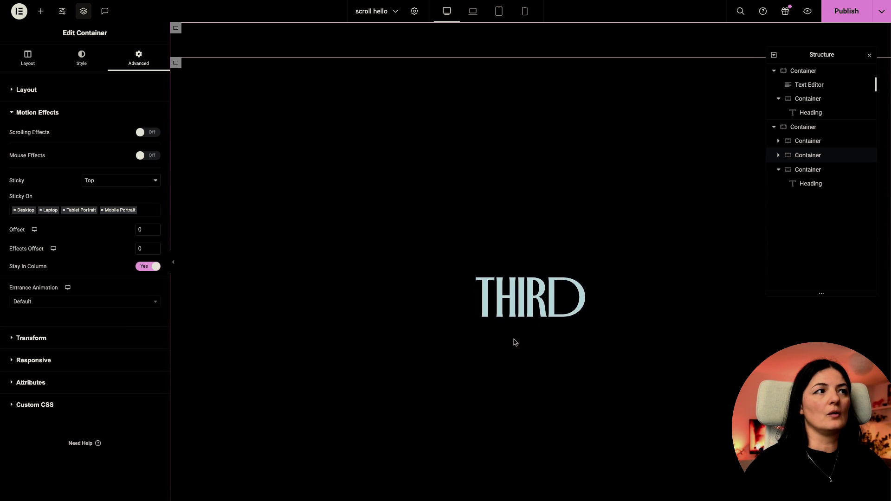
{"action": "left_click", "coordinate": [176, 63]}
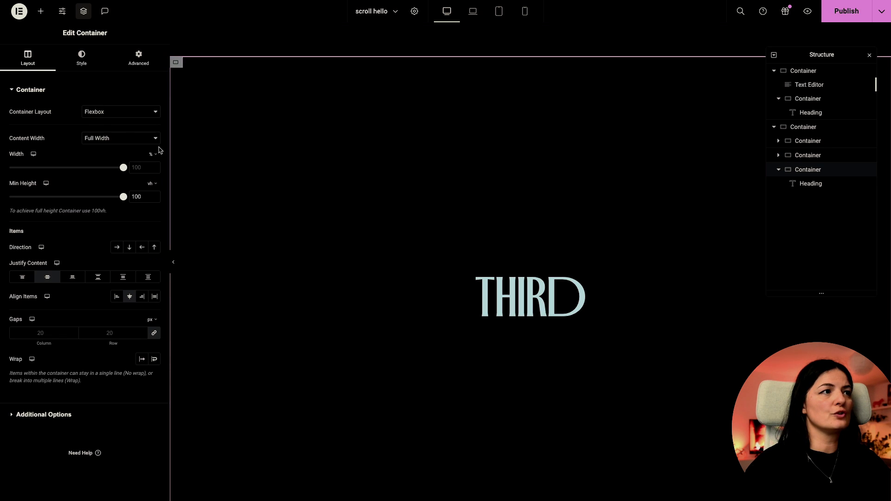
{"action": "left_click", "coordinate": [82, 61]}
{"action": "left_click", "coordinate": [148, 152]}
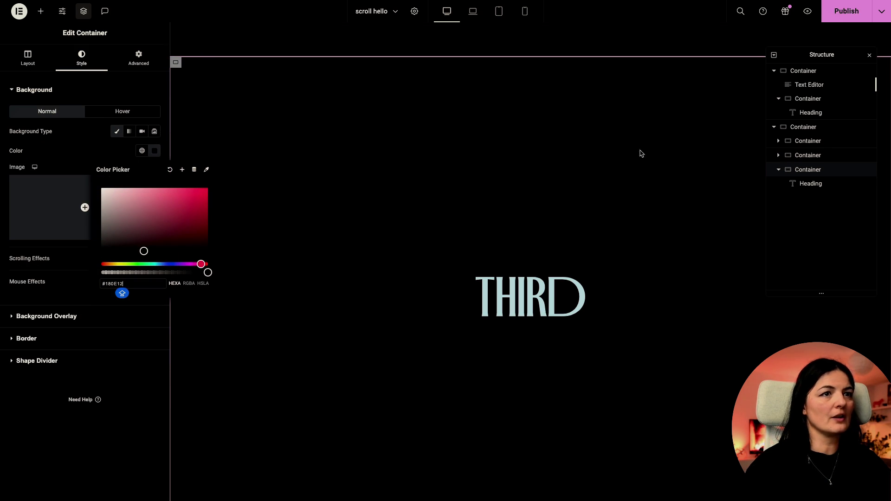
{"action": "left_click", "coordinate": [833, 15]}
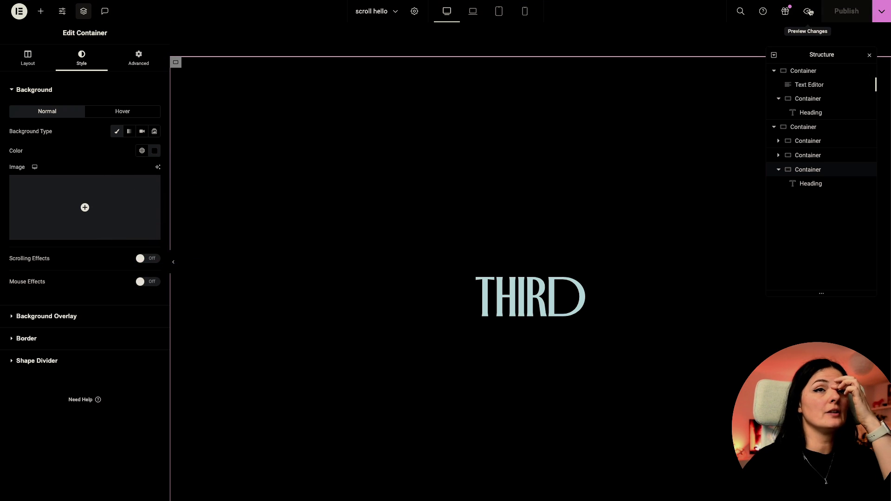
Open the live page and scroll down through the FIRST, SECOND and THIRD sections.
{"action": "left_click", "coordinate": [808, 12]}
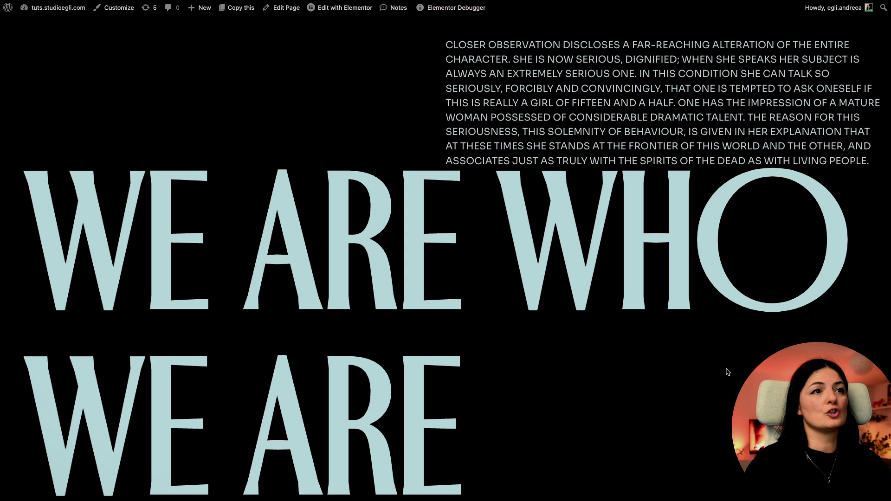
{"action": "scroll", "coordinate": [728, 372], "scroll_direction": "down", "scroll_amount": 5}
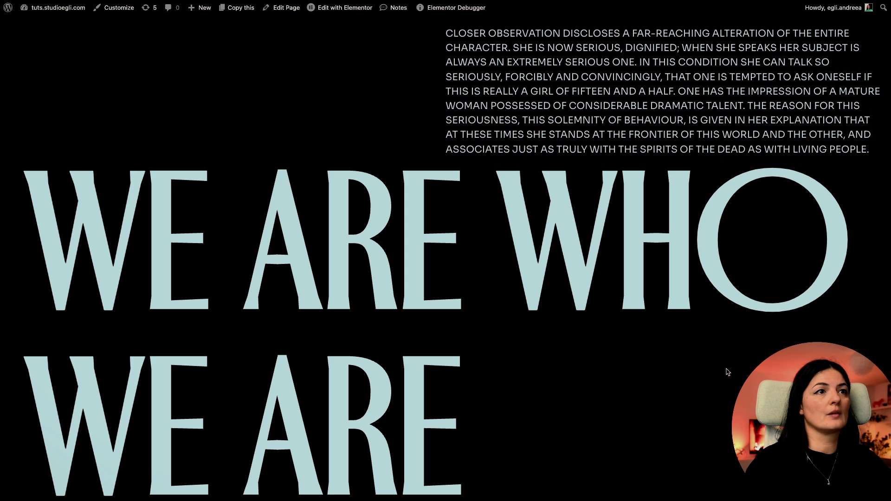
{"action": "scroll", "coordinate": [727, 373], "scroll_direction": "down", "scroll_amount": 5}
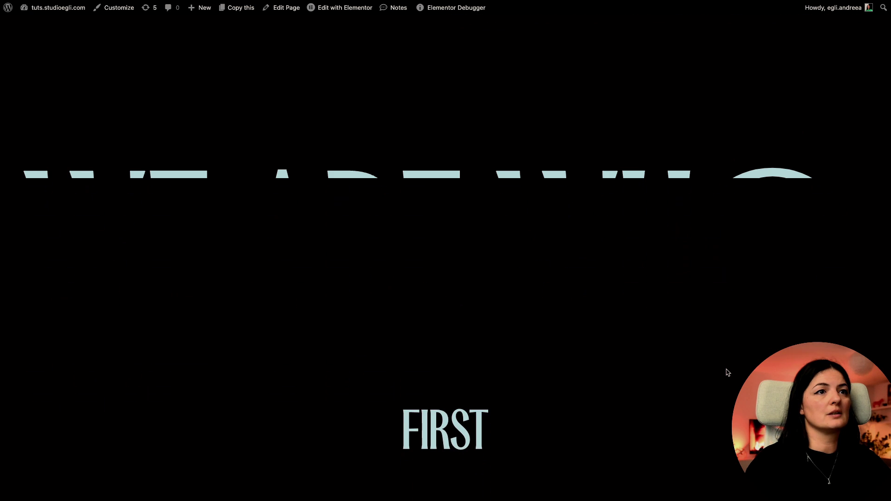
{"action": "scroll", "coordinate": [728, 372], "scroll_direction": "down", "scroll_amount": 8}
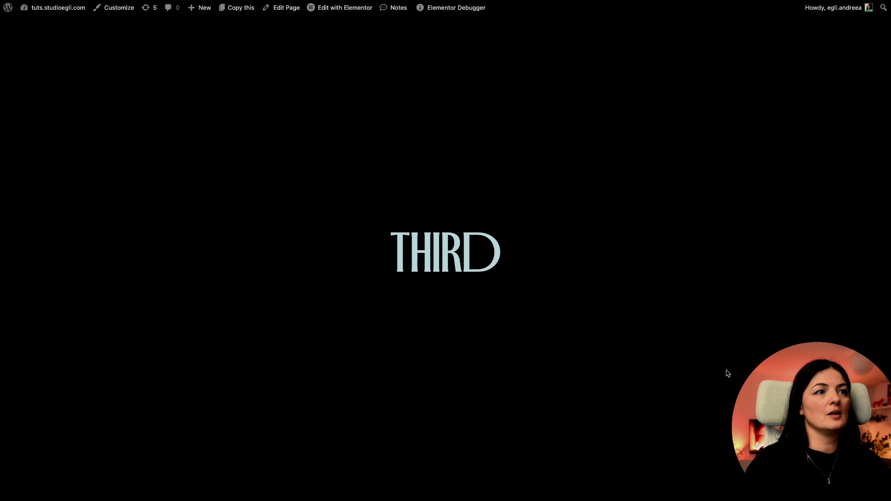
Return to the Elementor editor and collapse the third container in Structure.
{"action": "mouse_move", "coordinate": [3, 222]}
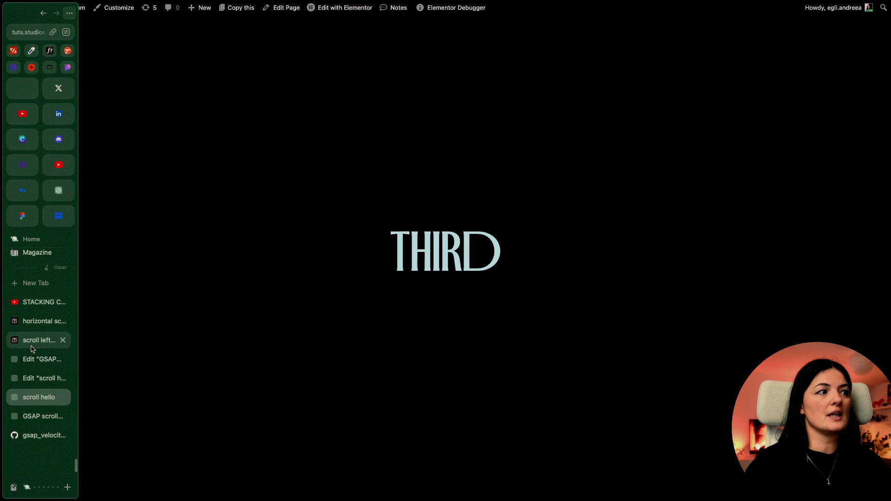
{"action": "left_click", "coordinate": [31, 377]}
{"action": "scroll", "coordinate": [571, 254], "scroll_direction": "up", "scroll_amount": 10}
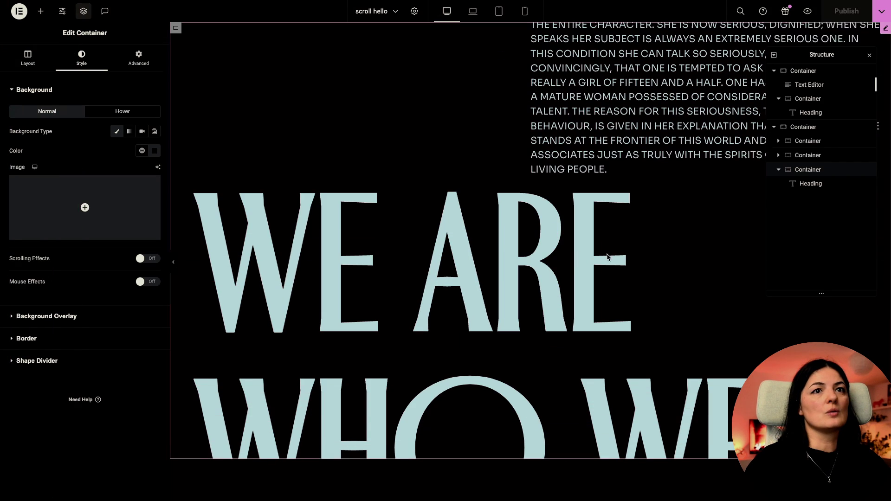
{"action": "left_click", "coordinate": [778, 169]}
{"action": "scroll", "coordinate": [530, 402], "scroll_direction": "down", "scroll_amount": 10}
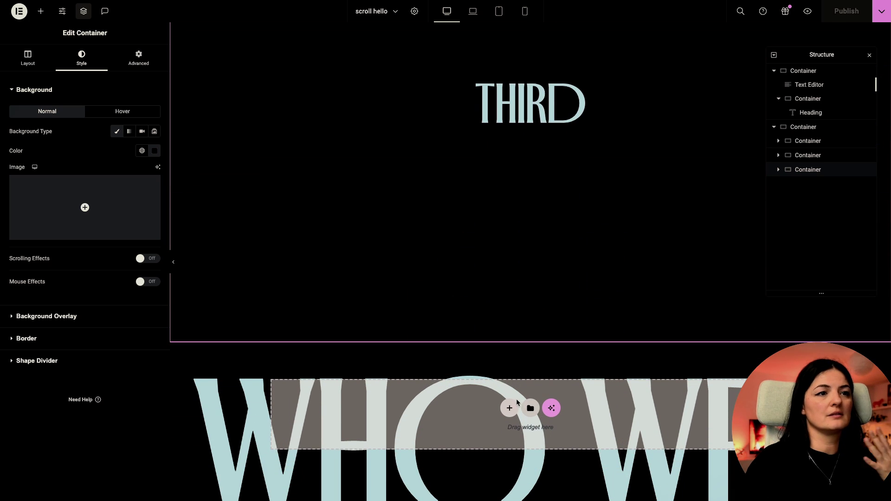
Add a container below THIRD with an HTML widget holding the pasted GSAP ScrollTrigger script.
{"action": "left_click", "coordinate": [41, 11]}
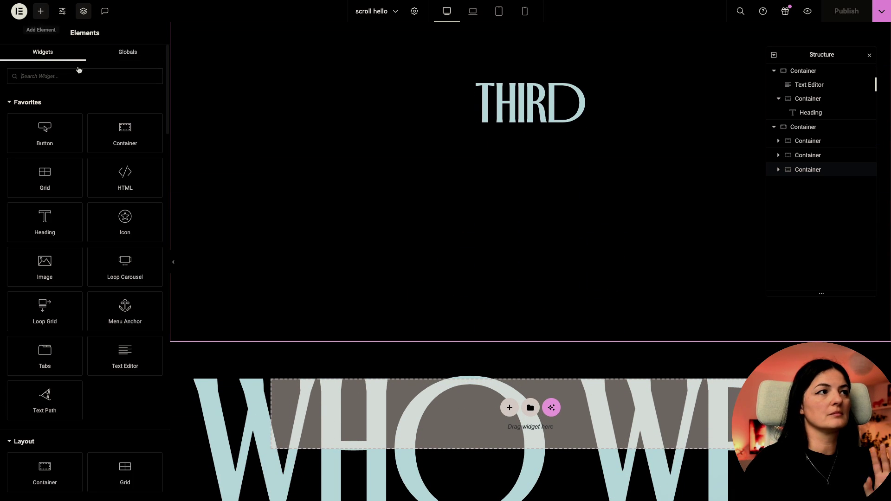
{"action": "left_click_drag", "start_coordinate": [125, 133], "coordinate": [471, 401]}
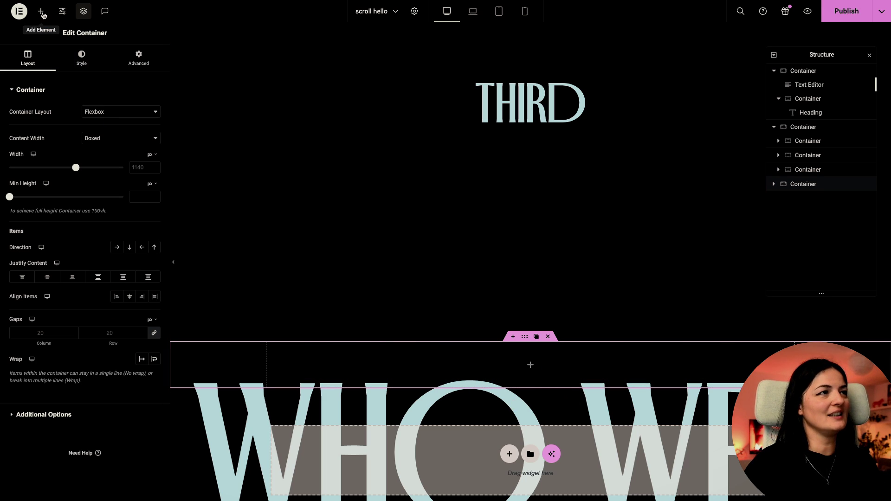
{"action": "left_click", "coordinate": [41, 12]}
{"action": "left_click", "coordinate": [135, 188]}
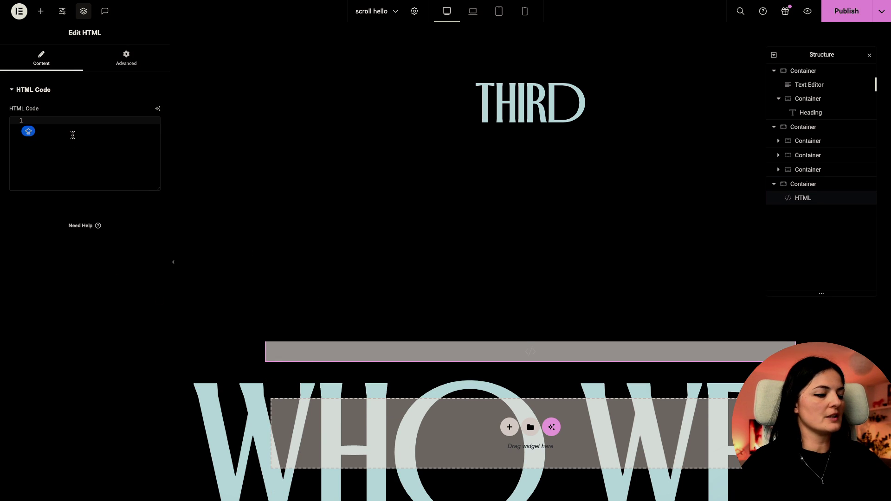
{"action": "key", "text": "ctrl+v"}
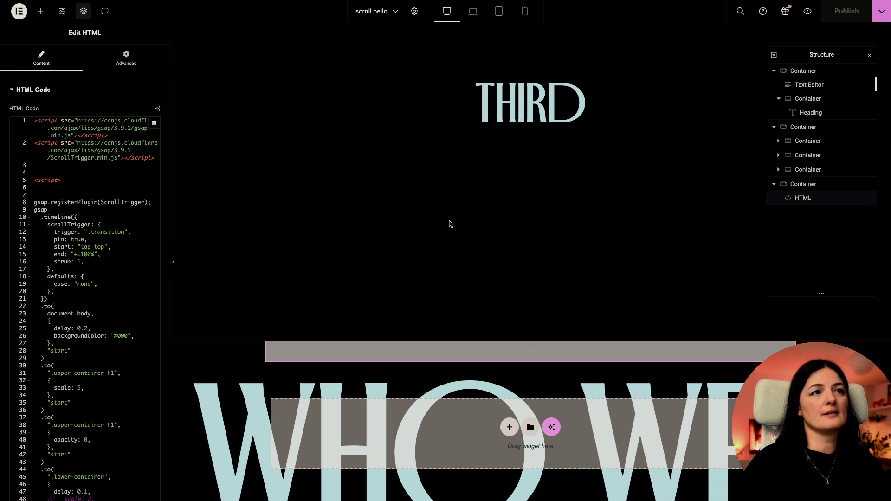
{"action": "scroll", "coordinate": [70, 369], "scroll_direction": "down", "scroll_amount": 3}
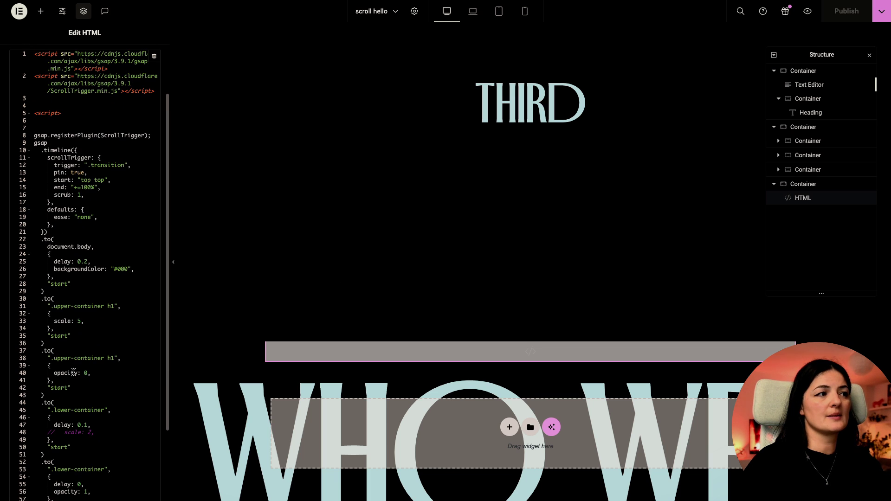
Copy the upper-container class name from the script and assign it to the hero headline's container.
{"action": "left_click", "coordinate": [81, 306]}
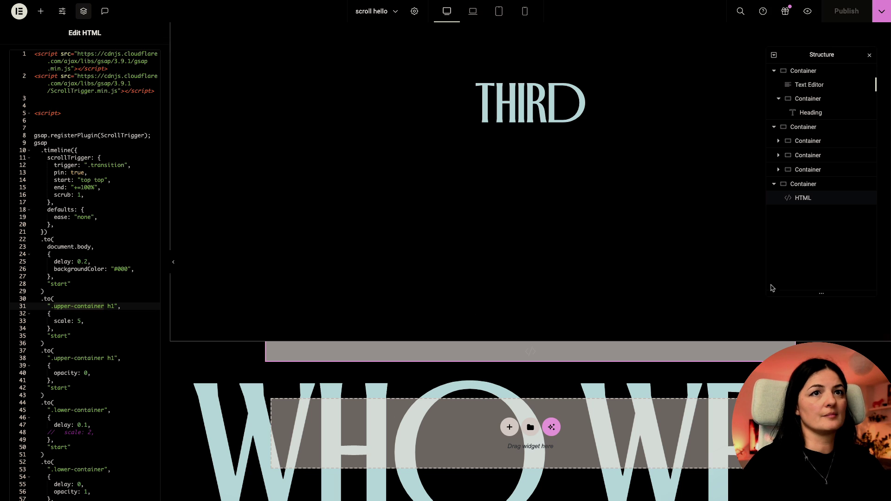
{"action": "left_click", "coordinate": [105, 306]}
{"action": "scroll", "coordinate": [571, 228], "scroll_direction": "up", "scroll_amount": 5}
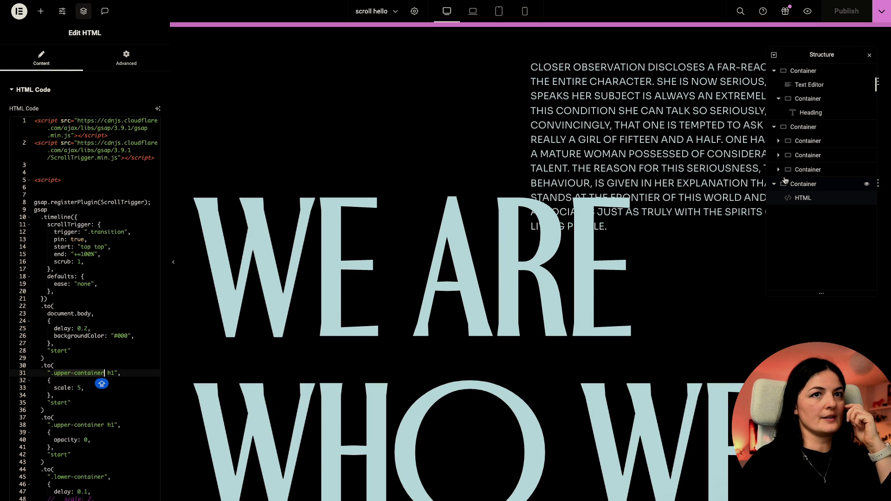
{"action": "left_click", "coordinate": [812, 101]}
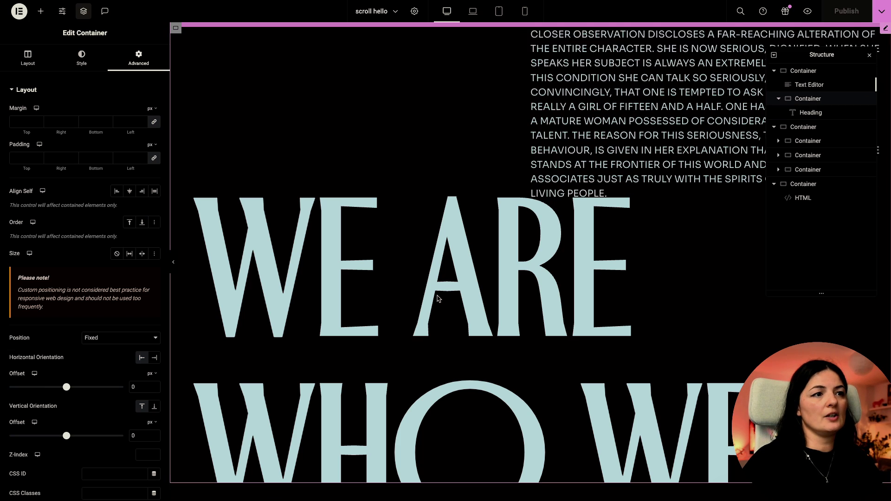
{"action": "scroll", "coordinate": [106, 426], "scroll_direction": "down", "scroll_amount": 2}
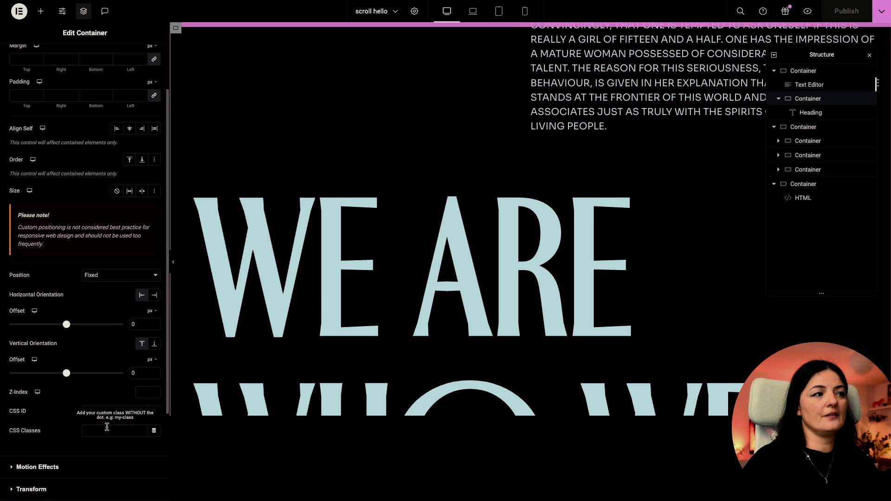
{"action": "left_click", "coordinate": [105, 432]}
{"action": "type", "text": "upper-container"}
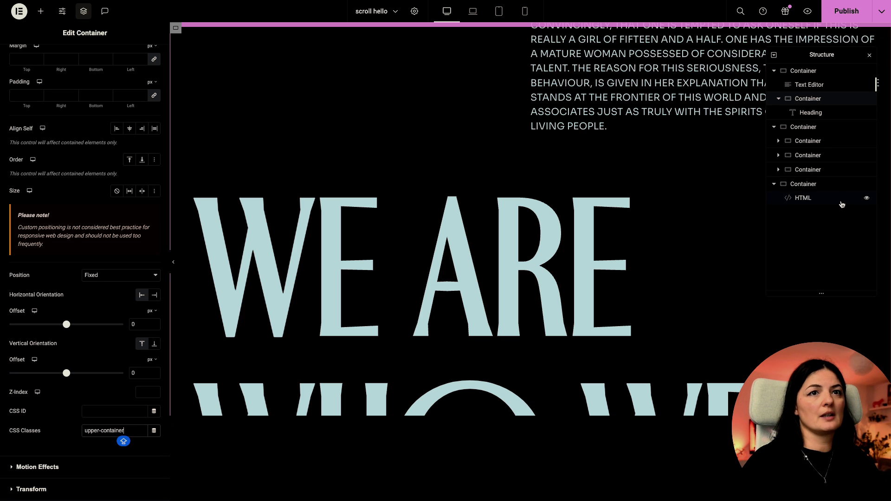
Copy lower-container from the script, add it to another container's CSS Classes, and publish.
{"action": "left_click", "coordinate": [812, 203]}
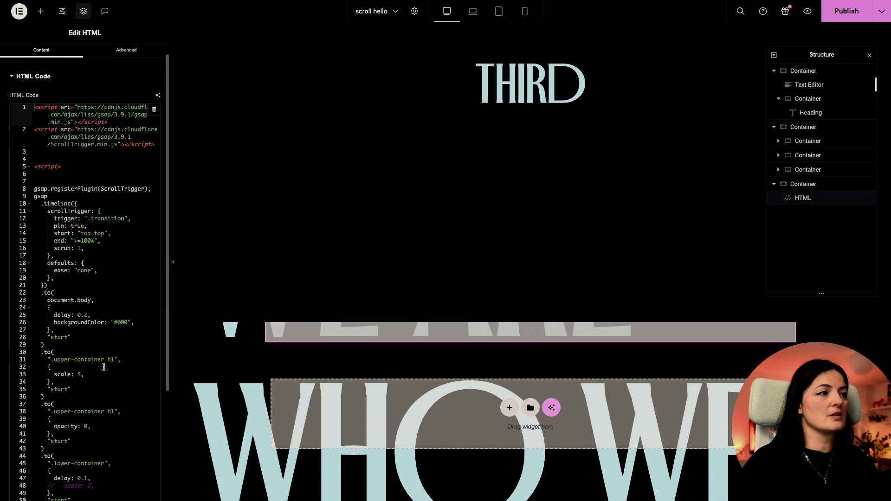
{"action": "scroll", "coordinate": [100, 377], "scroll_direction": "down", "scroll_amount": 2}
{"action": "left_click_drag", "start_coordinate": [54, 361], "coordinate": [101, 365]}
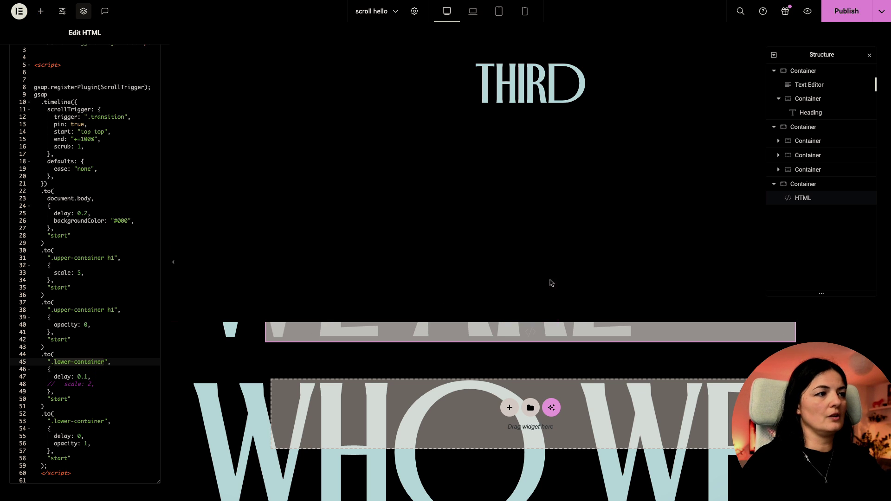
{"action": "left_click", "coordinate": [804, 133]}
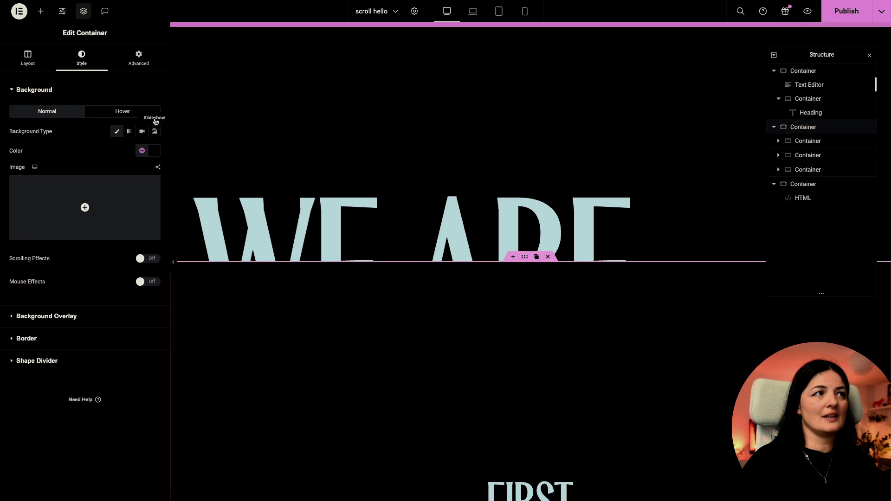
{"action": "left_click", "coordinate": [139, 59]}
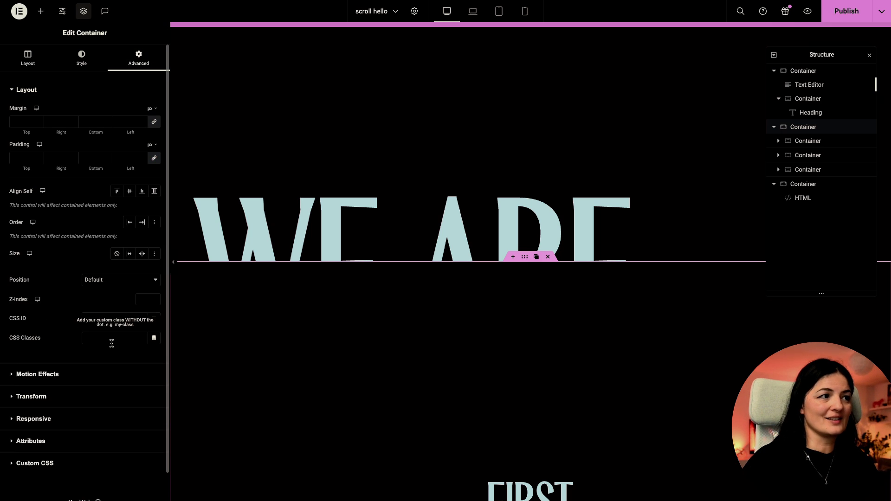
{"action": "left_click", "coordinate": [111, 342]}
{"action": "type", "text": "lower-container"}
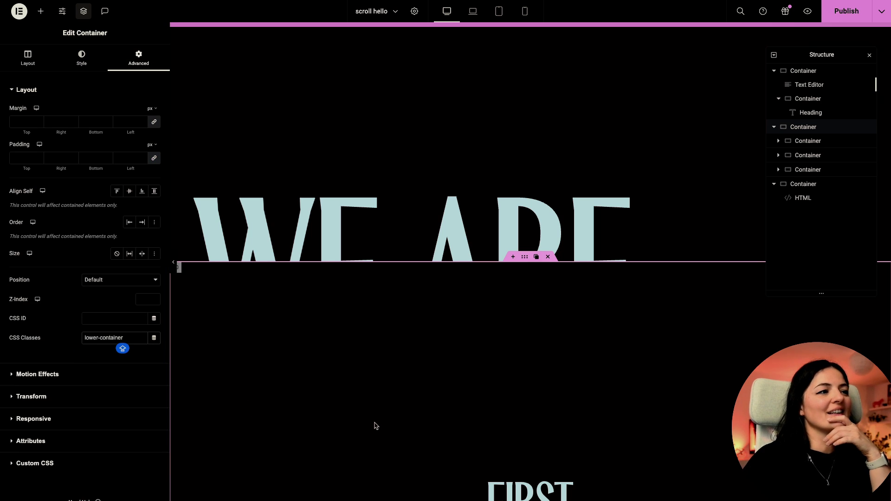
{"action": "left_click", "coordinate": [852, 18]}
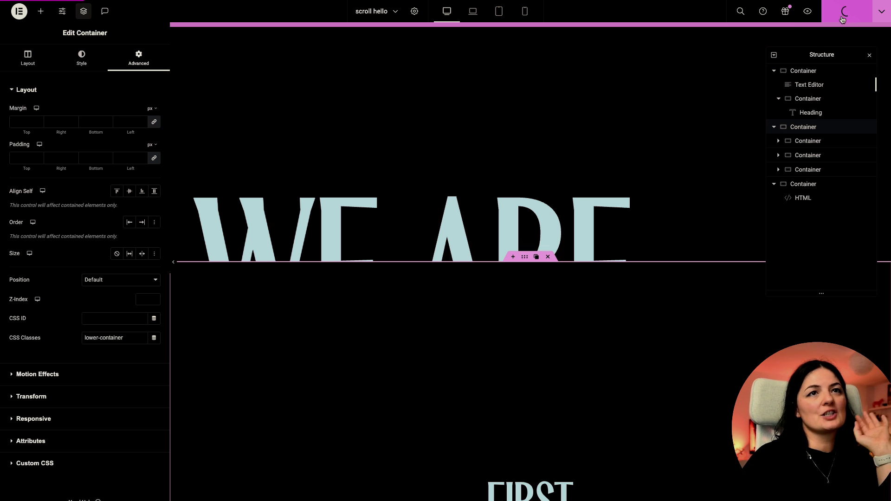
{"action": "left_click", "coordinate": [808, 13]}
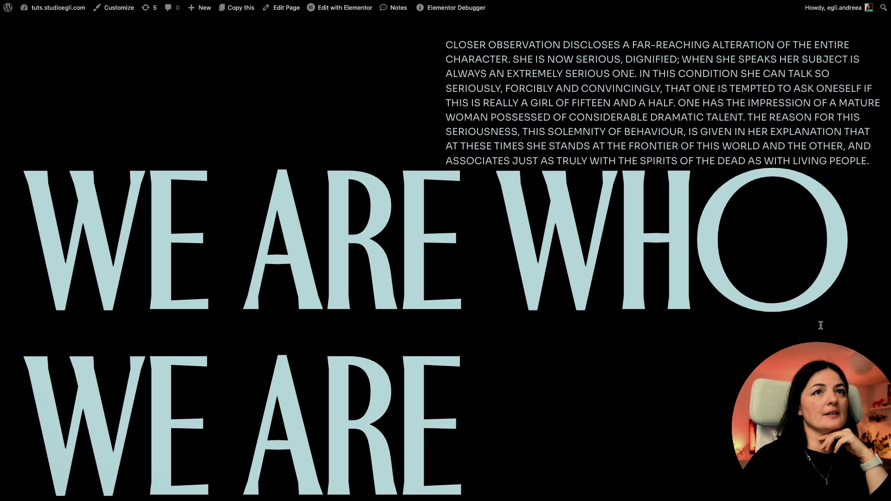
{"action": "scroll", "coordinate": [820, 326], "scroll_direction": "down", "scroll_amount": 5}
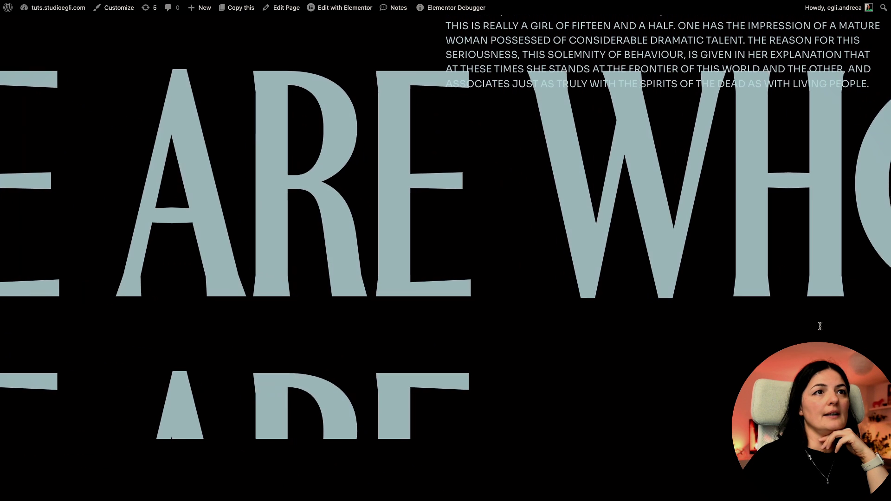
{"action": "scroll", "coordinate": [820, 327], "scroll_direction": "down", "scroll_amount": 5}
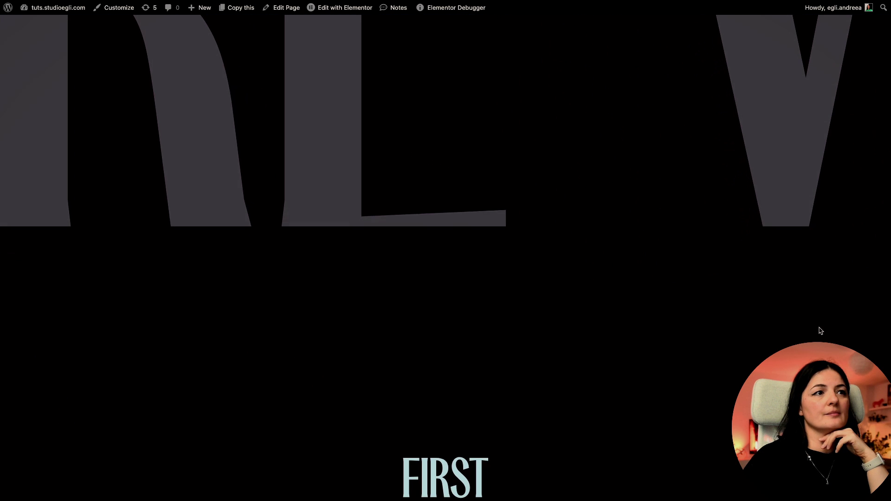
{"action": "scroll", "coordinate": [820, 331], "scroll_direction": "down", "scroll_amount": 4}
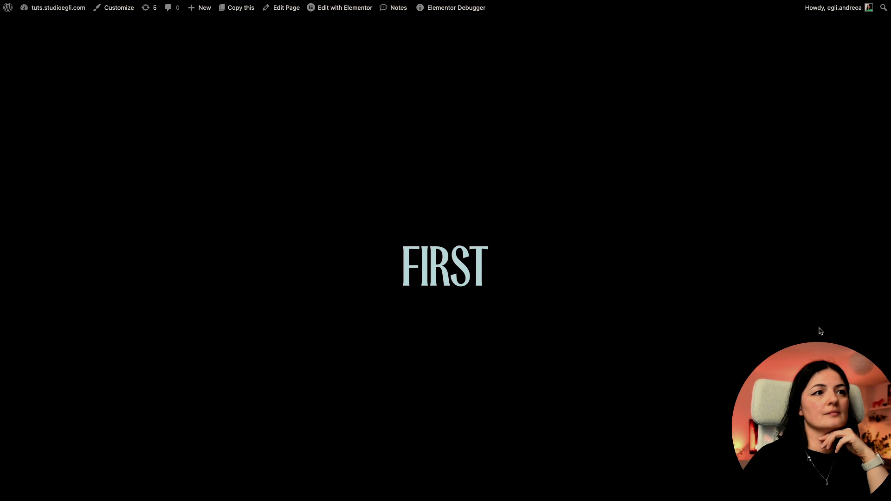
{"action": "scroll", "coordinate": [820, 331], "scroll_direction": "up", "scroll_amount": 10}
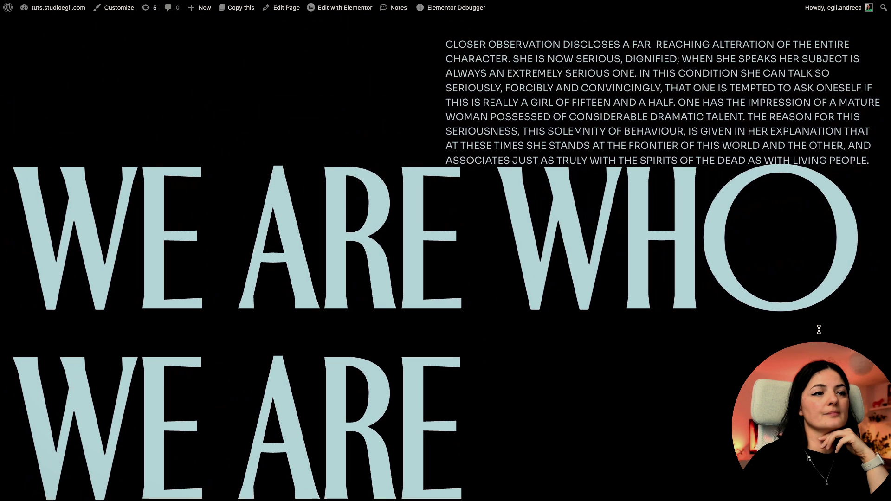
{"action": "scroll", "coordinate": [818, 329], "scroll_direction": "down", "scroll_amount": 8}
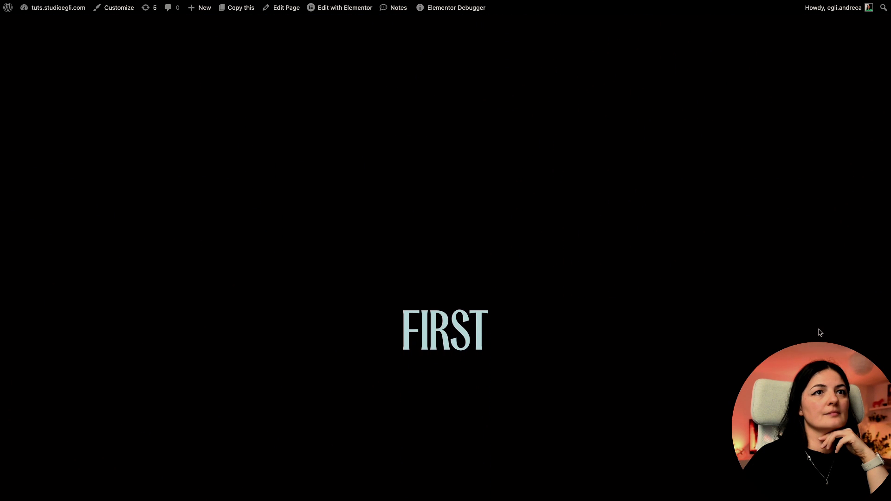
{"action": "scroll", "coordinate": [820, 332], "scroll_direction": "down", "scroll_amount": 5}
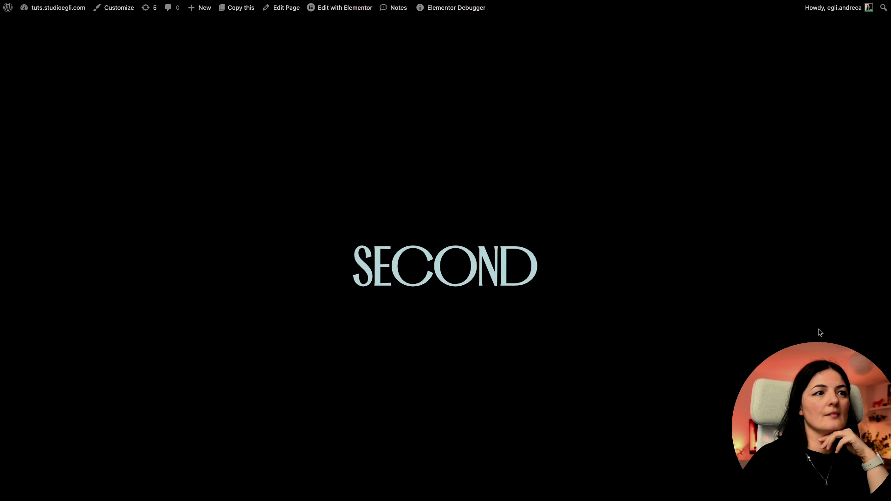
{"action": "scroll", "coordinate": [820, 332], "scroll_direction": "down", "scroll_amount": 5}
{"action": "scroll", "coordinate": [820, 332], "scroll_direction": "up", "scroll_amount": 5}
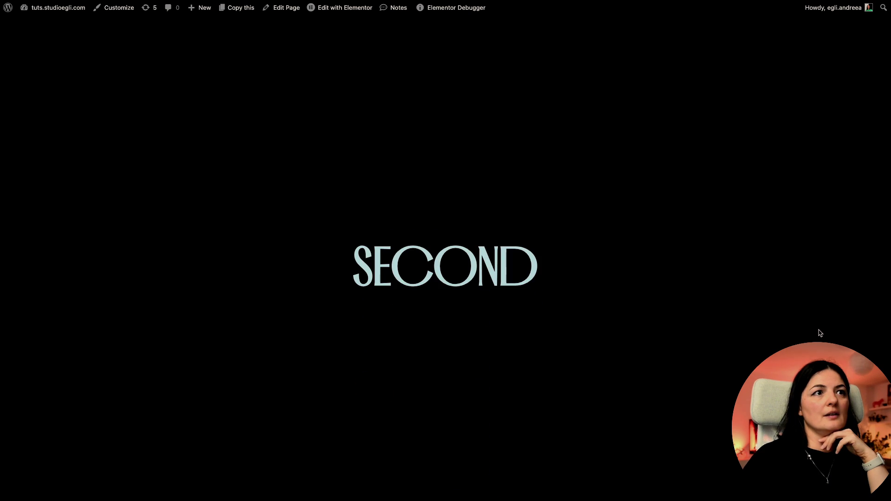
{"action": "scroll", "coordinate": [819, 332], "scroll_direction": "up", "scroll_amount": 10}
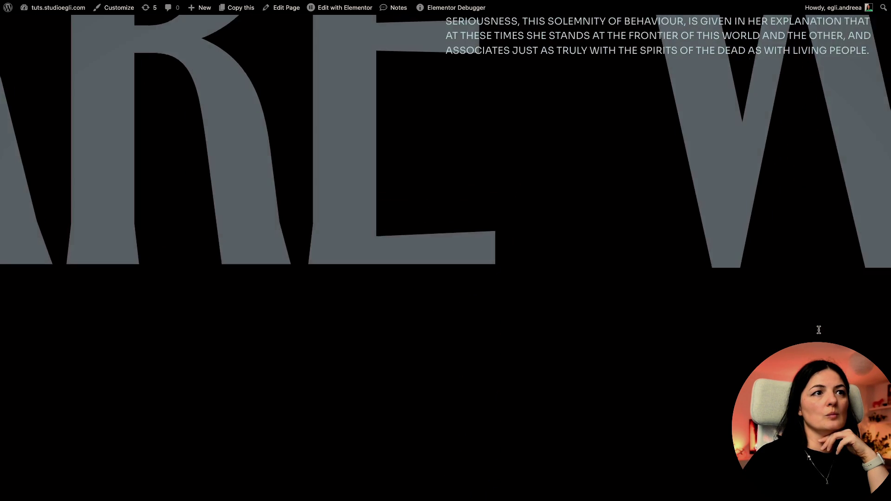
{"action": "scroll", "coordinate": [818, 330], "scroll_direction": "up", "scroll_amount": 5}
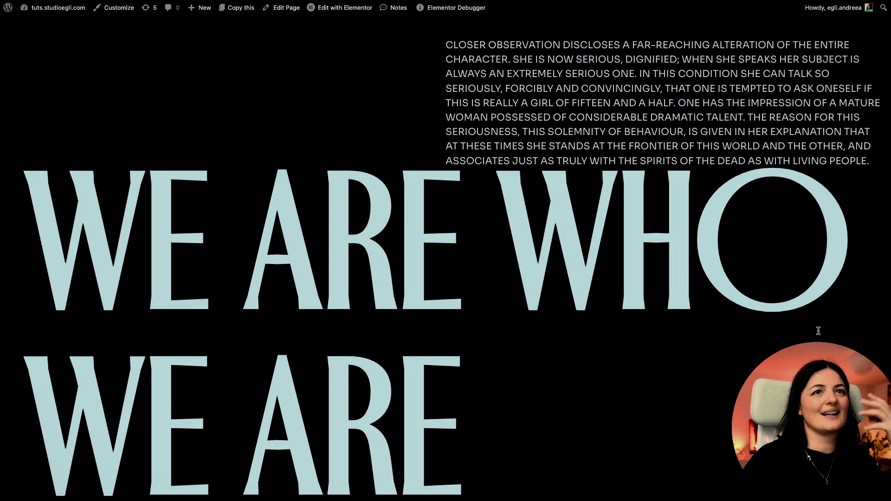
{"action": "scroll", "coordinate": [818, 331], "scroll_direction": "down", "scroll_amount": 3}
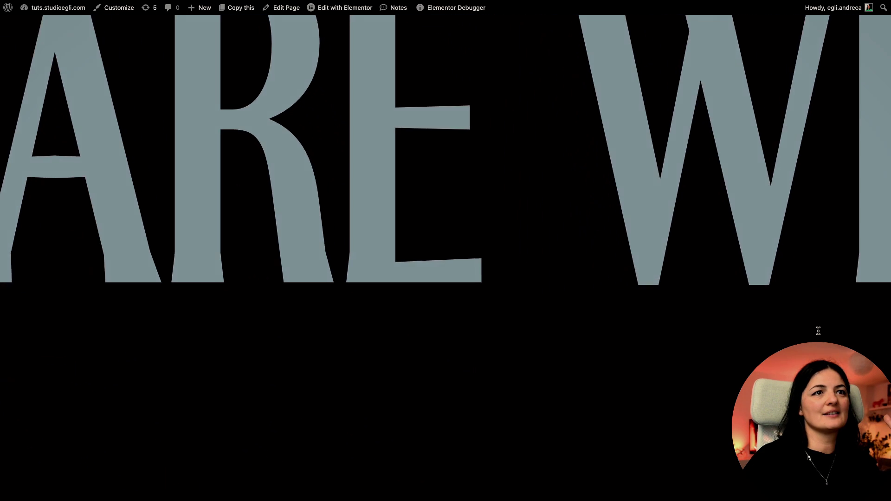
{"action": "scroll", "coordinate": [817, 330], "scroll_direction": "up", "scroll_amount": 3}
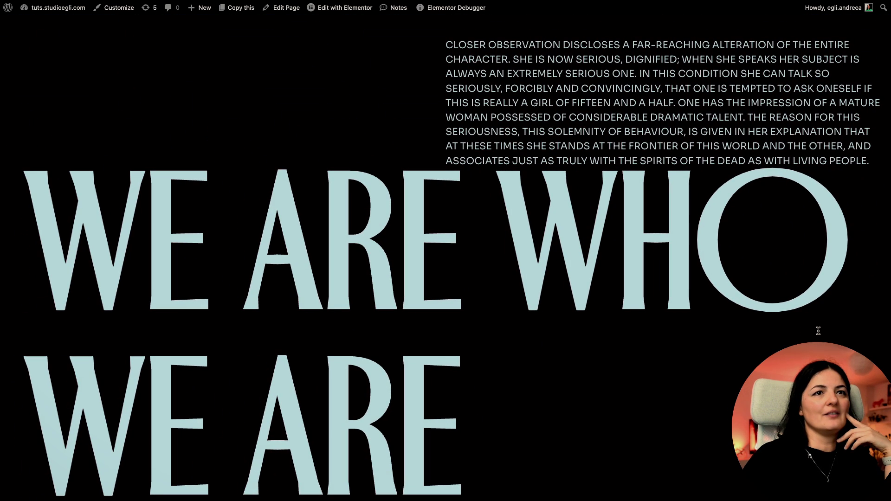
{"action": "left_click", "coordinate": [35, 352]}
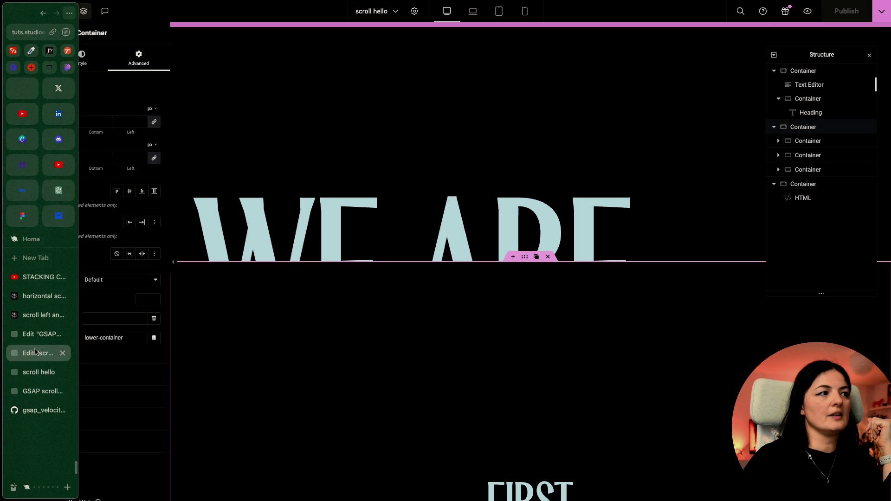
Raise the WE ARE heading's top margin to 350 px, publish, and check it on the live page.
{"action": "left_click", "coordinate": [358, 242]}
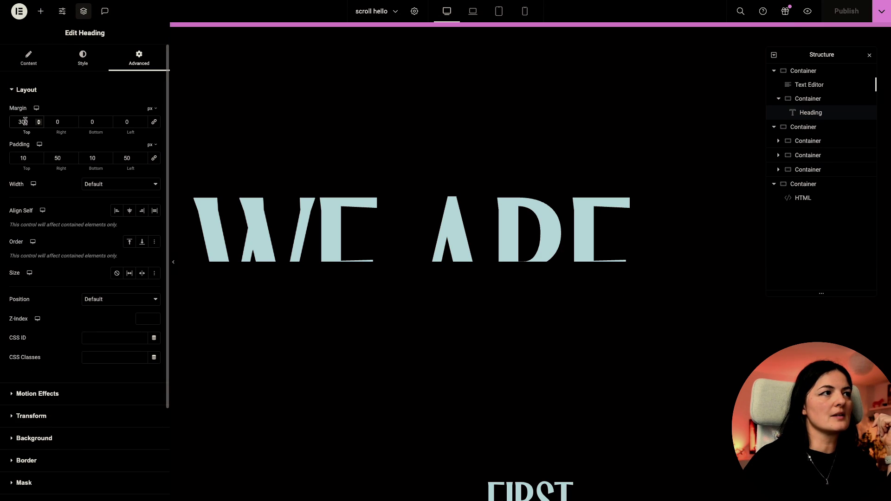
{"action": "key", "text": "BackSpace"}
{"action": "type", "text": "5"}
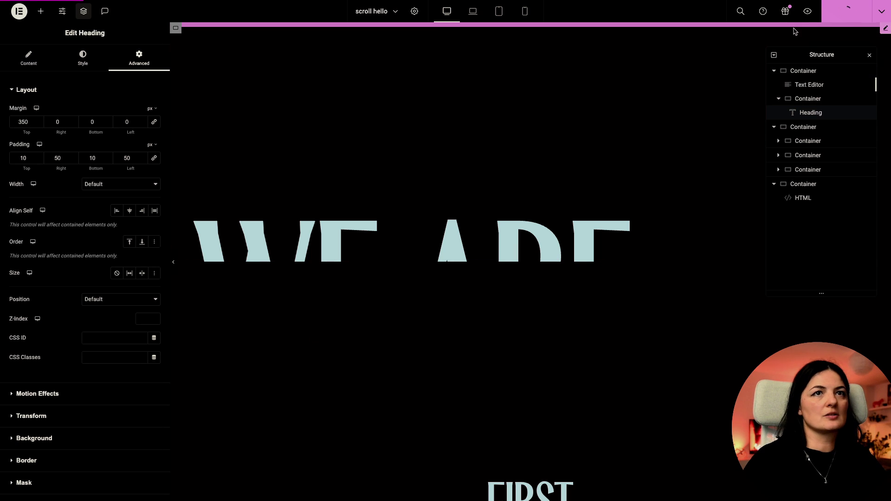
{"action": "left_click", "coordinate": [807, 12]}
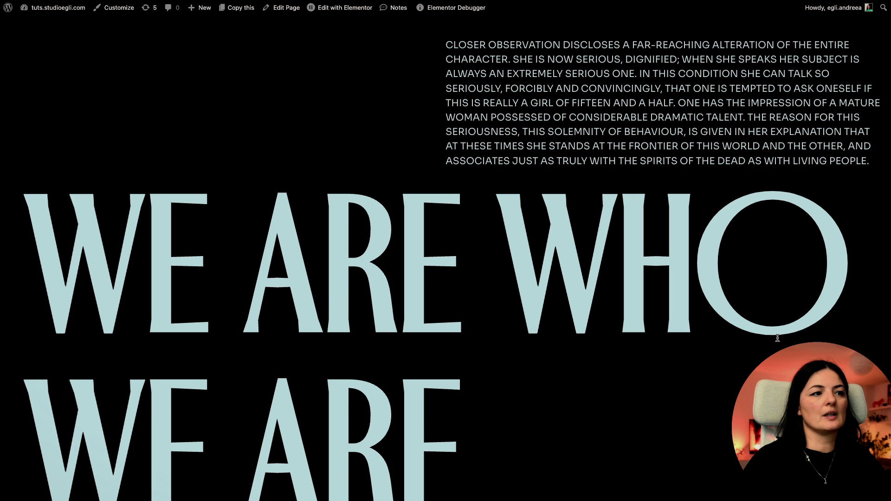
{"action": "scroll", "coordinate": [680, 344], "scroll_direction": "down", "scroll_amount": 1}
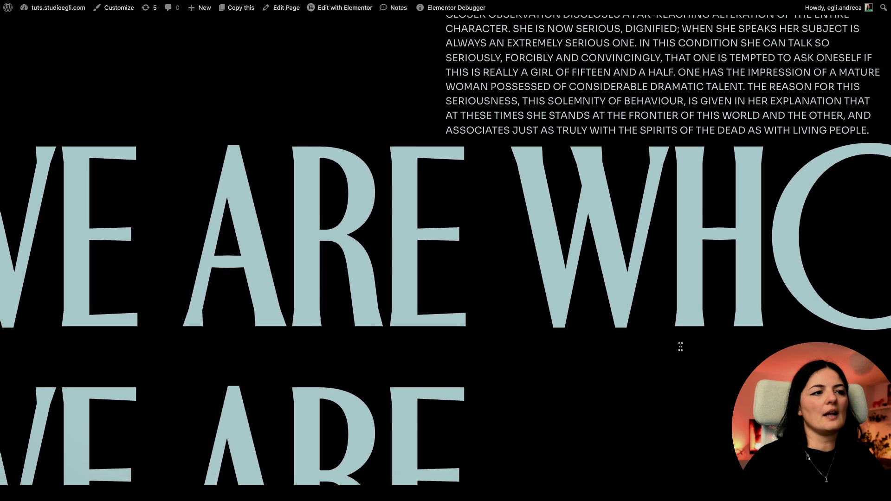
{"action": "scroll", "coordinate": [681, 346], "scroll_direction": "up", "scroll_amount": 1}
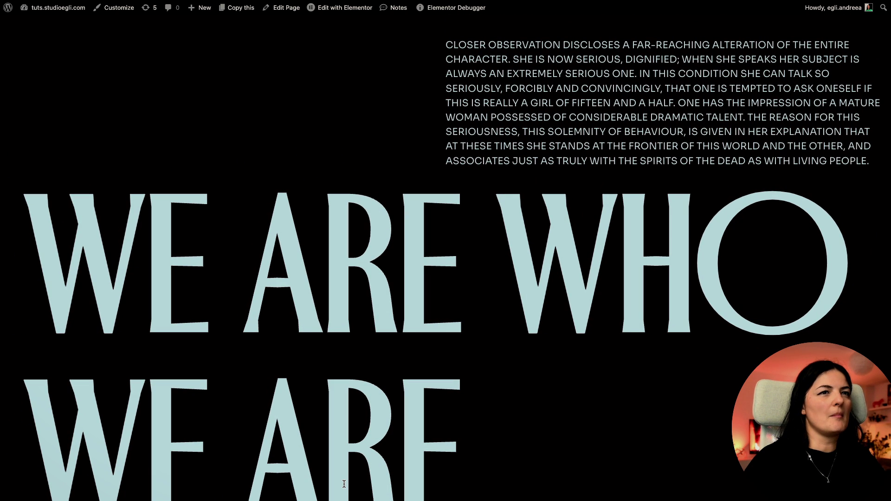
{"action": "key", "text": "super+w"}
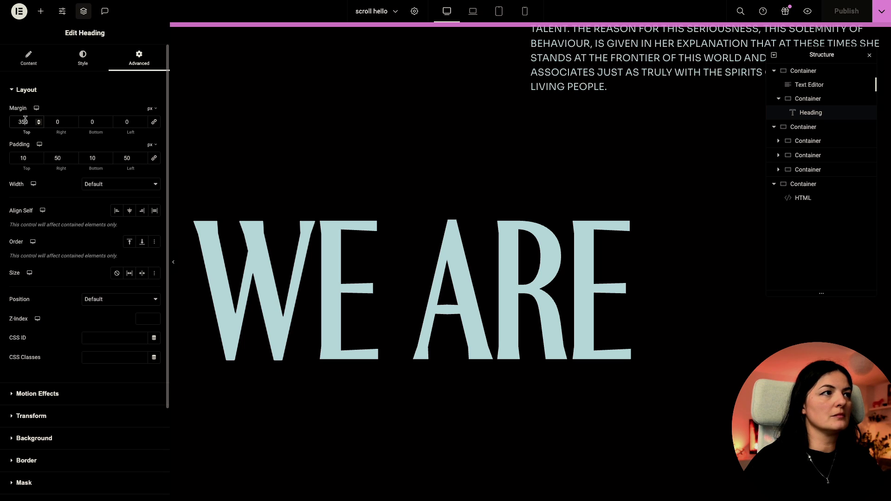
Lower the heading's top margin to 320 px, publish, and preview the page.
{"action": "key", "text": "shift+Down"}
{"action": "key", "text": "shift+Down"}
{"action": "key", "text": "shift+Down"}
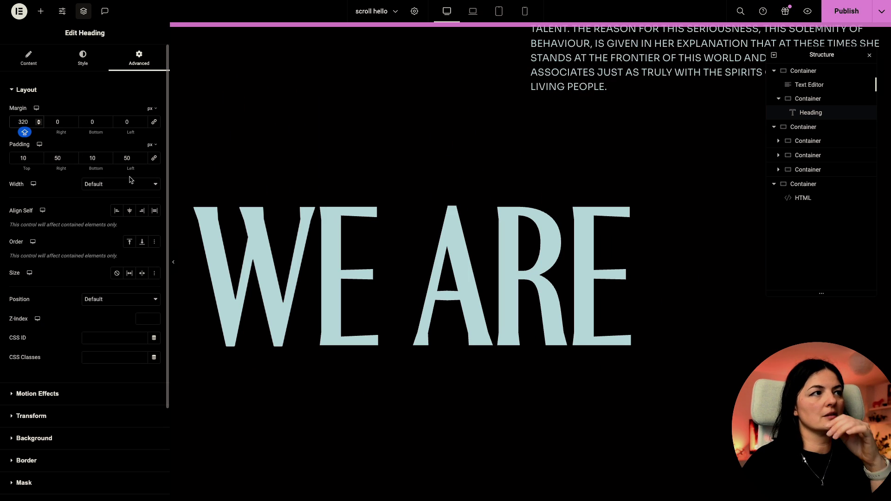
{"action": "left_click", "coordinate": [845, 10]}
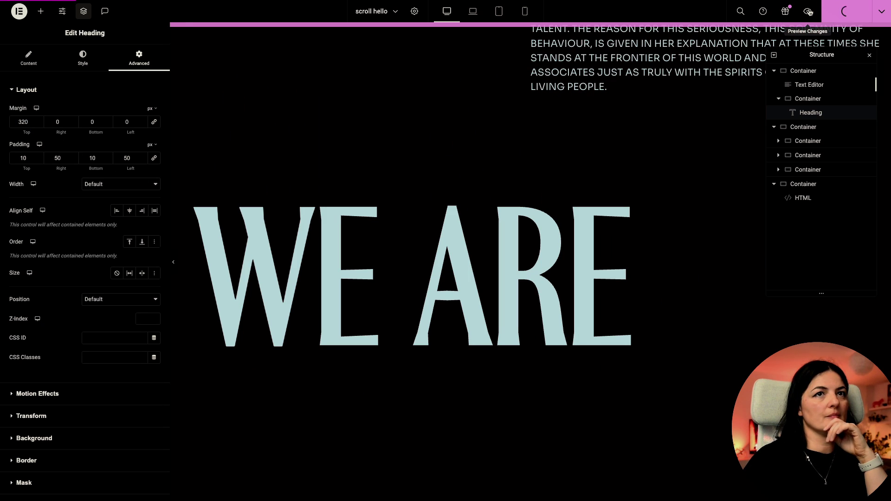
{"action": "left_click", "coordinate": [809, 11]}
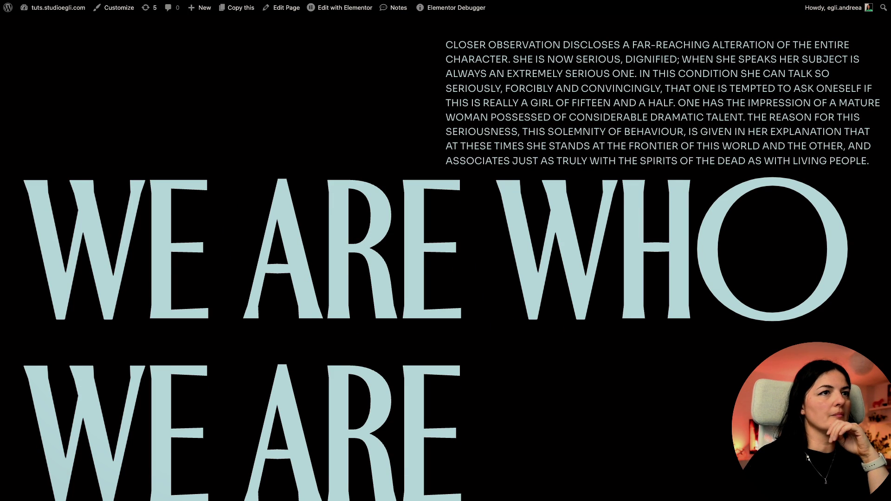
{"action": "left_click", "coordinate": [28, 353]}
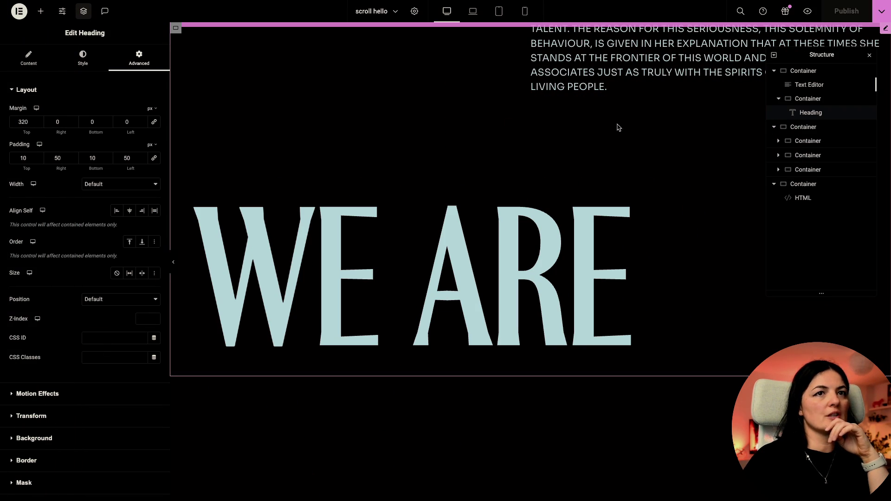
Reduce the paragraph text block's top margin to 30 and publish the change.
{"action": "left_click", "coordinate": [829, 85]}
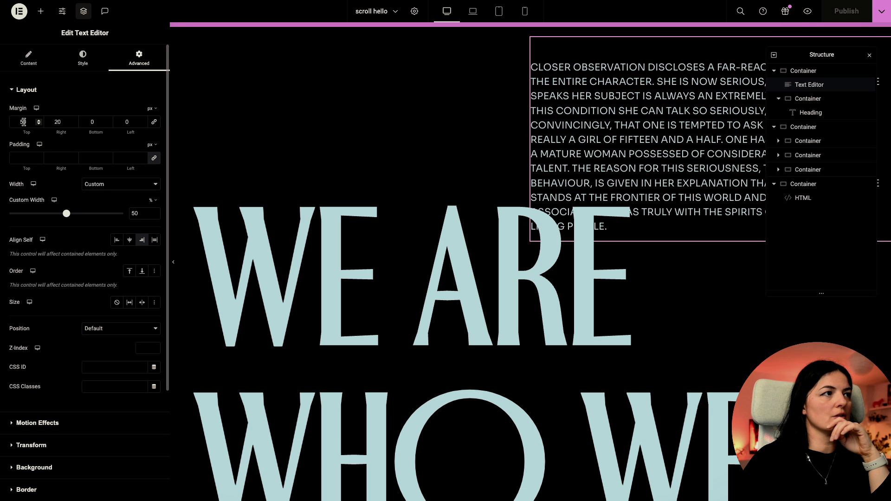
{"action": "key", "text": "BackSpace"}
{"action": "type", "text": "3"}
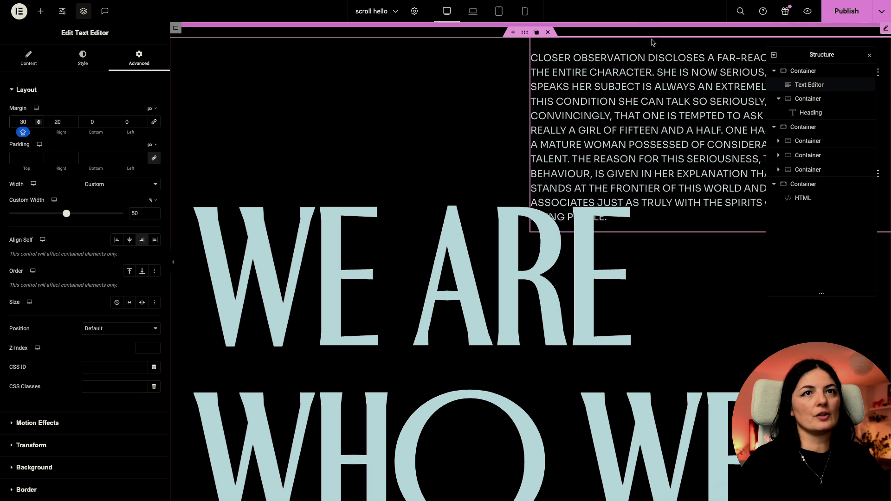
{"action": "left_click", "coordinate": [841, 13]}
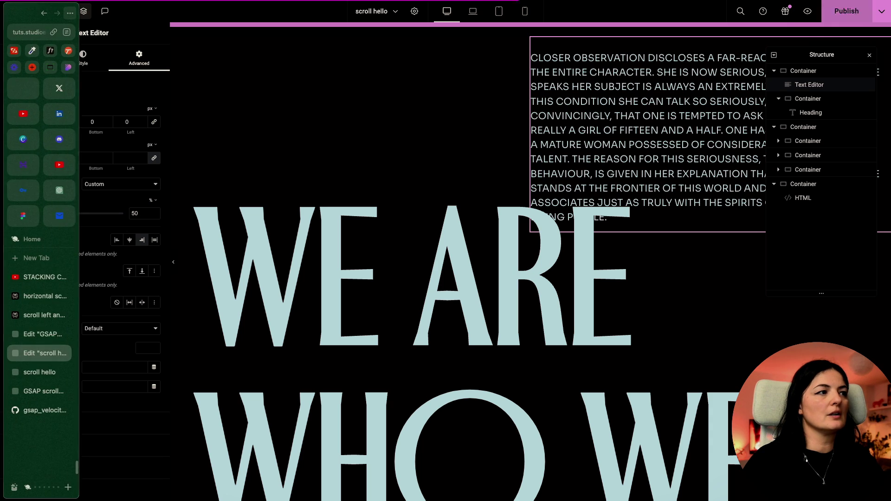
Set the WE ARE heading's top margin to 310 px and scroll-test it on the live page.
{"action": "left_click", "coordinate": [474, 333]}
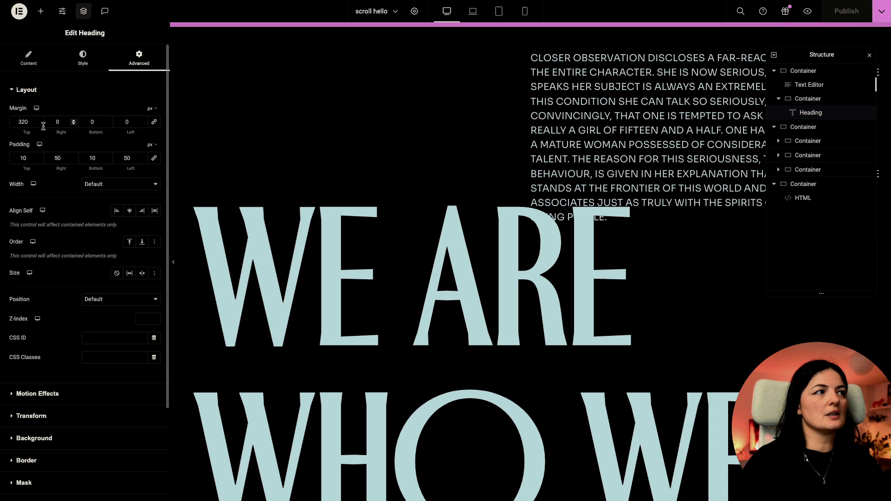
{"action": "key", "text": "BackSpace"}
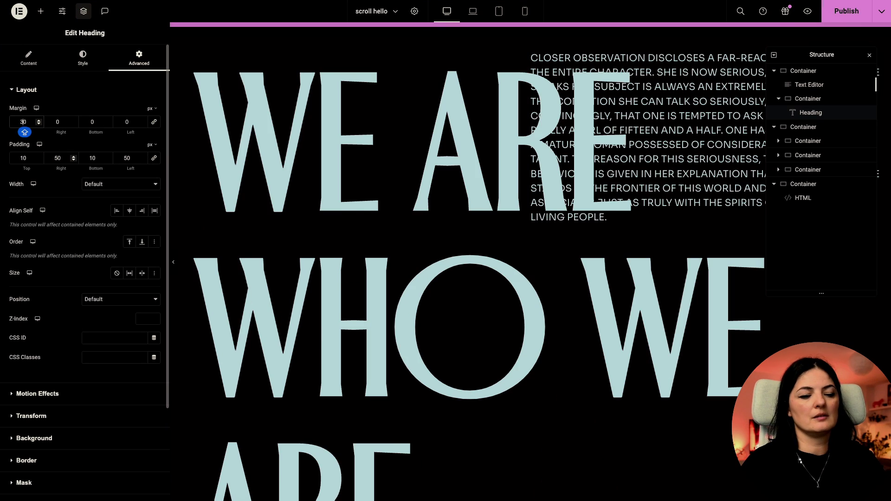
{"action": "type", "text": "1"}
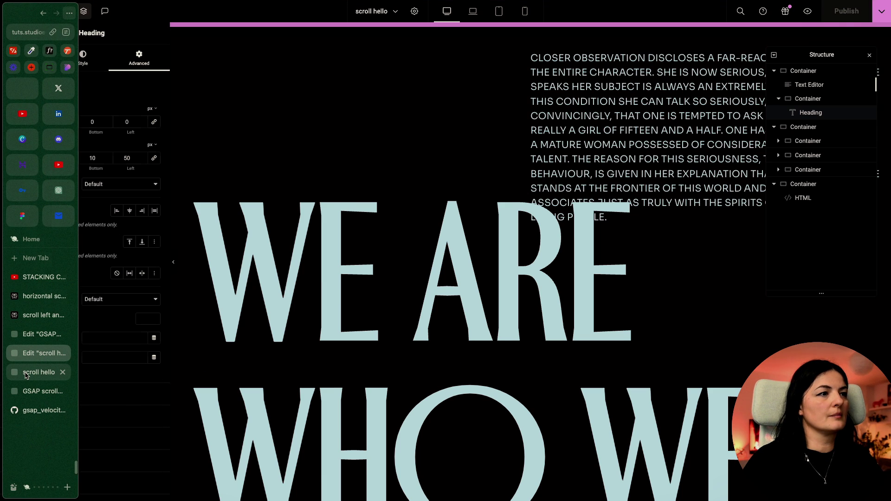
{"action": "left_click", "coordinate": [26, 373]}
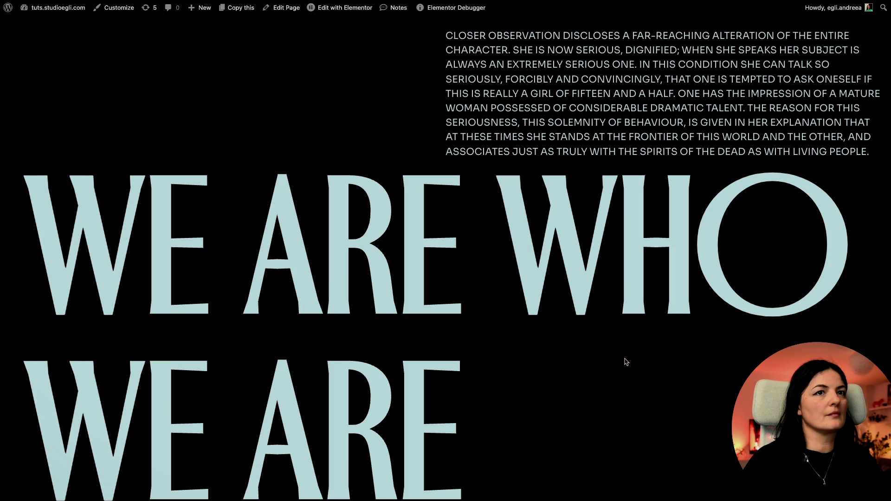
{"action": "scroll", "coordinate": [58, 329], "scroll_direction": "down", "scroll_amount": 5}
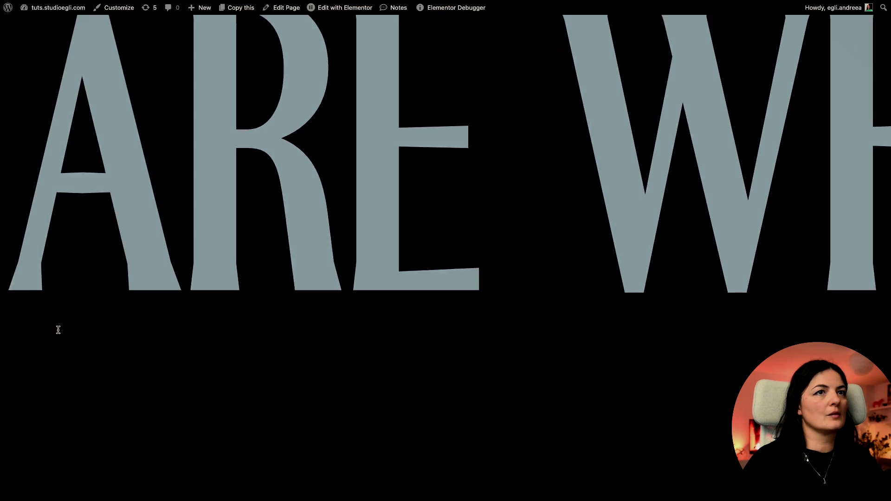
{"action": "scroll", "coordinate": [58, 329], "scroll_direction": "down", "scroll_amount": 5}
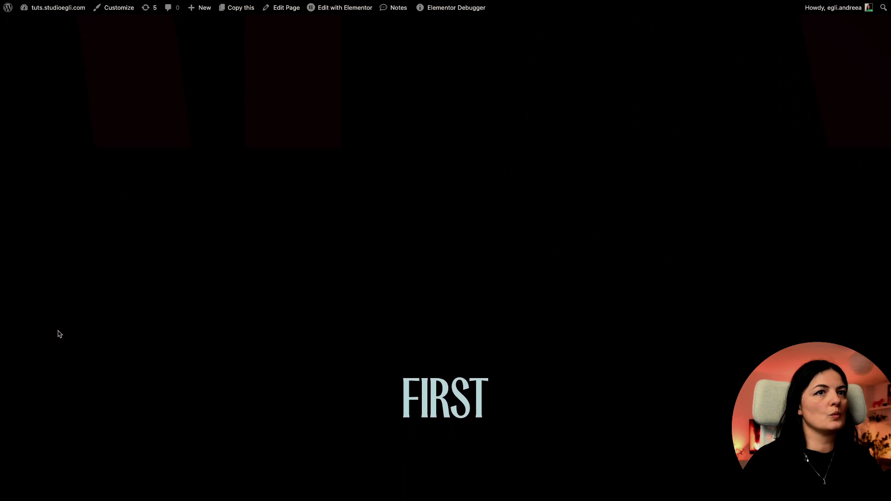
{"action": "scroll", "coordinate": [60, 334], "scroll_direction": "up", "scroll_amount": 10}
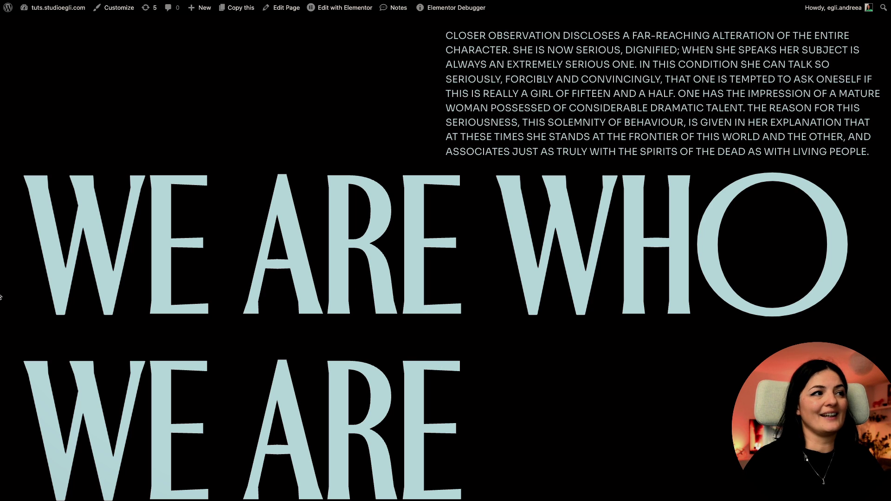
Replace the heading title with 'THIS IS A TEST HERO'.
{"action": "mouse_move", "coordinate": [1, 297]}
{"action": "left_click", "coordinate": [37, 354]}
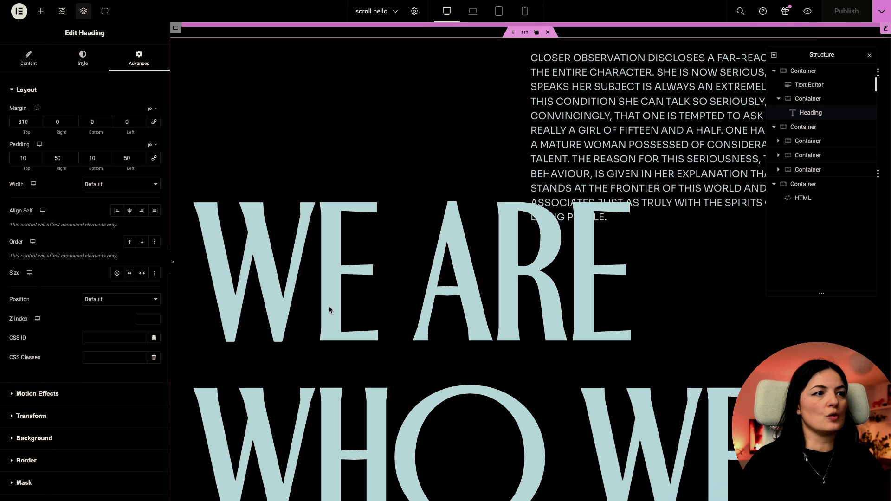
{"action": "left_click", "coordinate": [25, 70]}
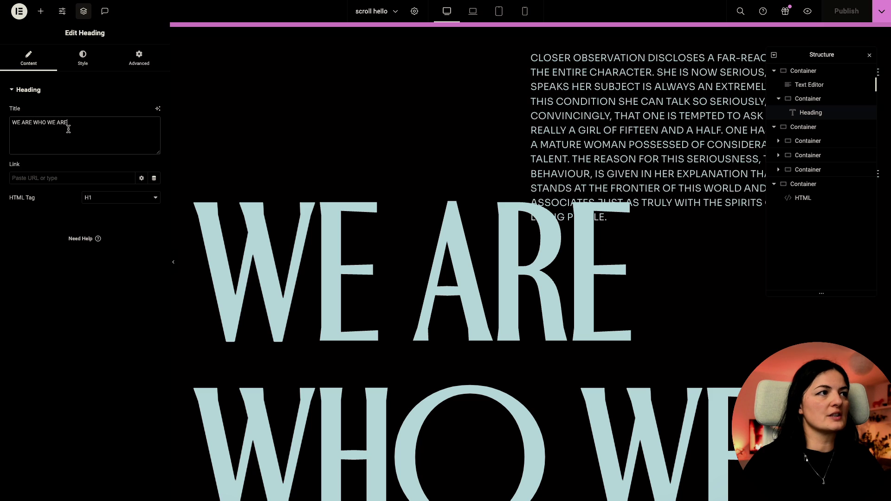
{"action": "left_click", "coordinate": [66, 134]}
{"action": "key", "text": "ctrl+a"}
{"action": "type", "text": "this is"}
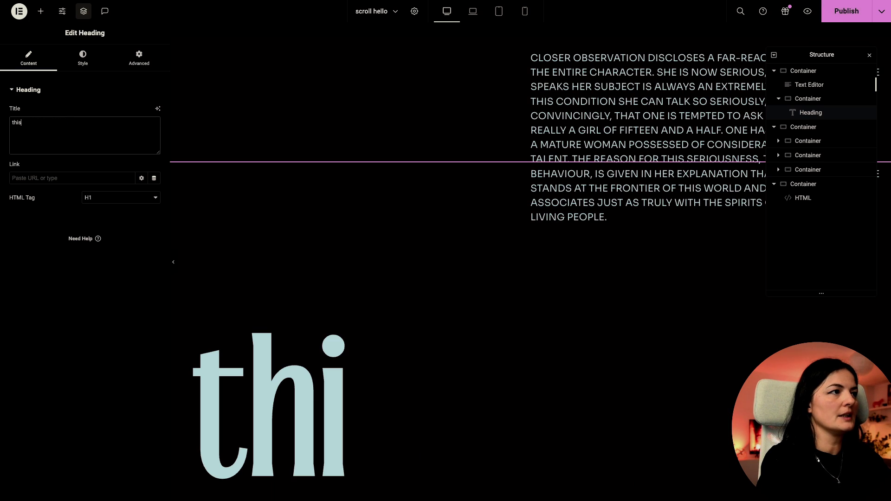
{"action": "key", "text": "BackSpace"}
{"action": "key", "text": "BackSpace"}
{"action": "key", "text": "BackSpace"}
{"action": "key", "text": "BackSpace"}
{"action": "key", "text": "BackSpace"}
{"action": "key", "text": "BackSpace"}
{"action": "key", "text": "BackSpace"}
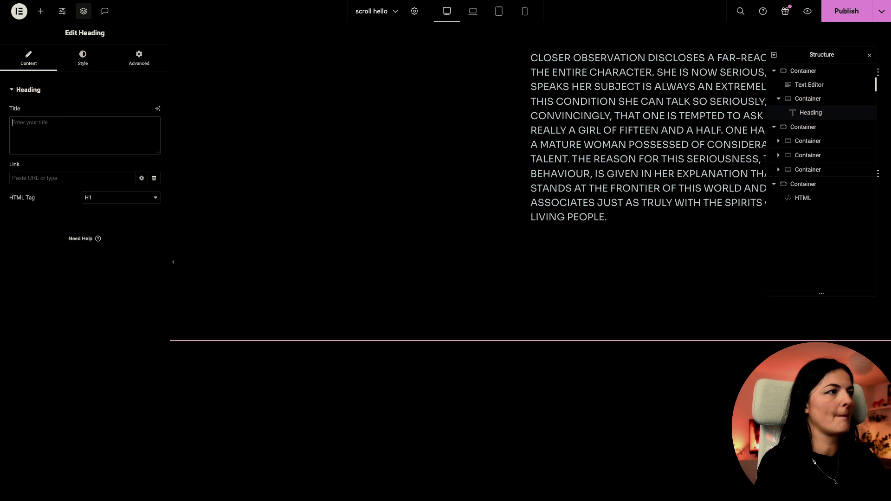
{"action": "type", "text": "THIS OIS"}
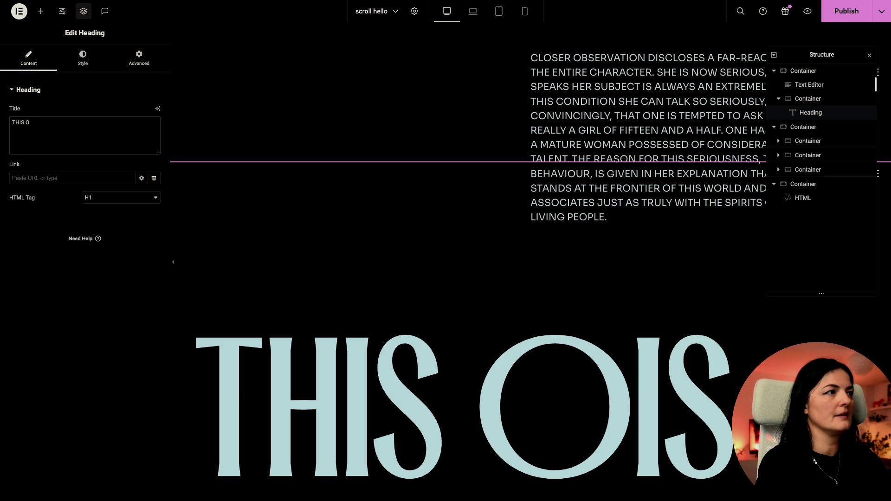
{"action": "key", "text": "BackSpace"}
{"action": "type", "text": "IS A T"}
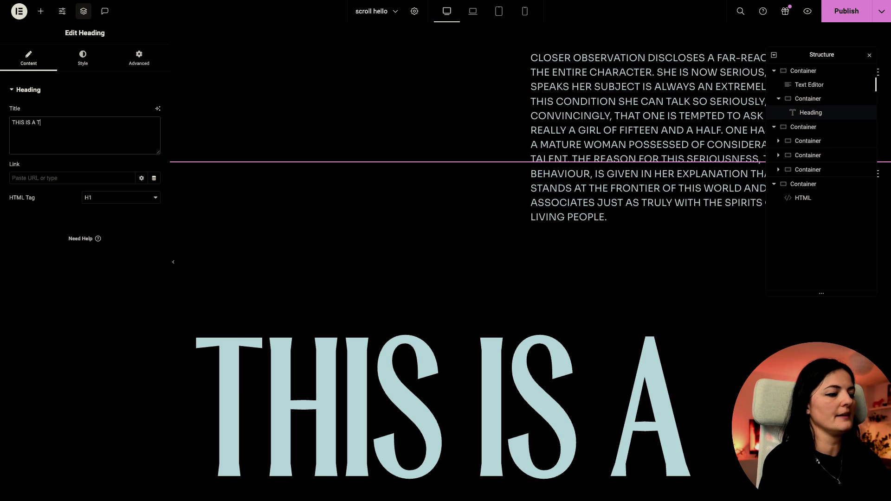
{"action": "type", "text": "EST HERO"}
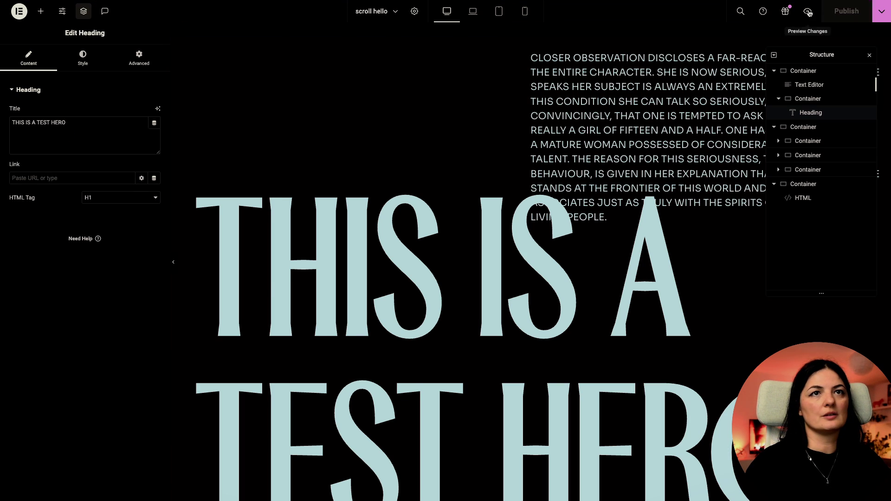
Reload the live page to confirm the new headline, then return to the editor.
{"action": "key", "text": "ctrl+Tab"}
{"action": "key", "text": "super+r"}
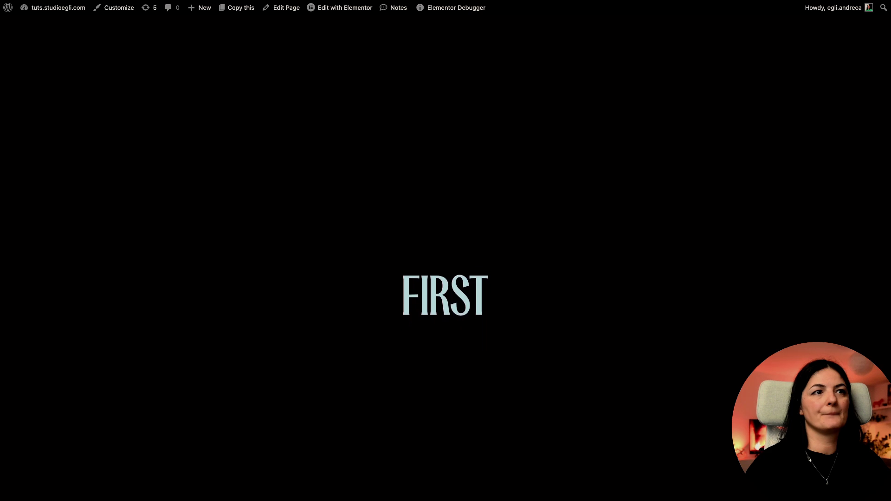
{"action": "scroll", "coordinate": [446, 250], "scroll_direction": "up", "scroll_amount": 5}
{"action": "scroll", "coordinate": [445, 250], "scroll_direction": "up", "scroll_amount": 2}
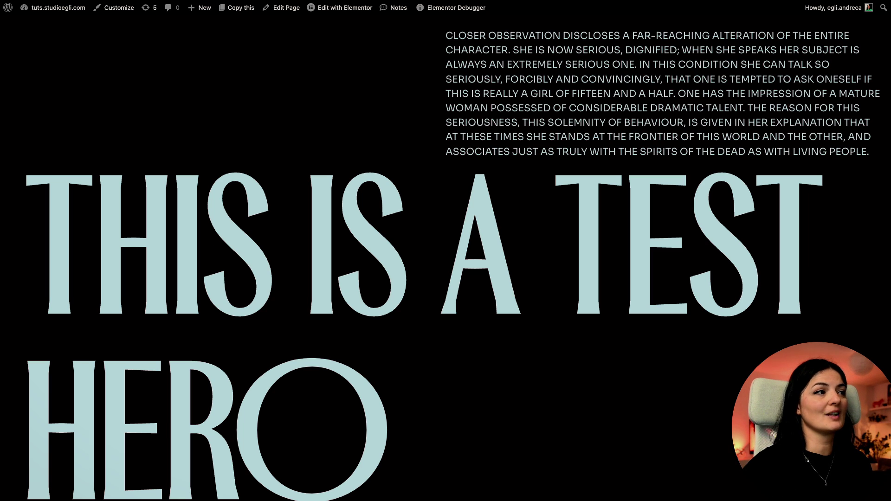
{"action": "left_click", "coordinate": [37, 334]}
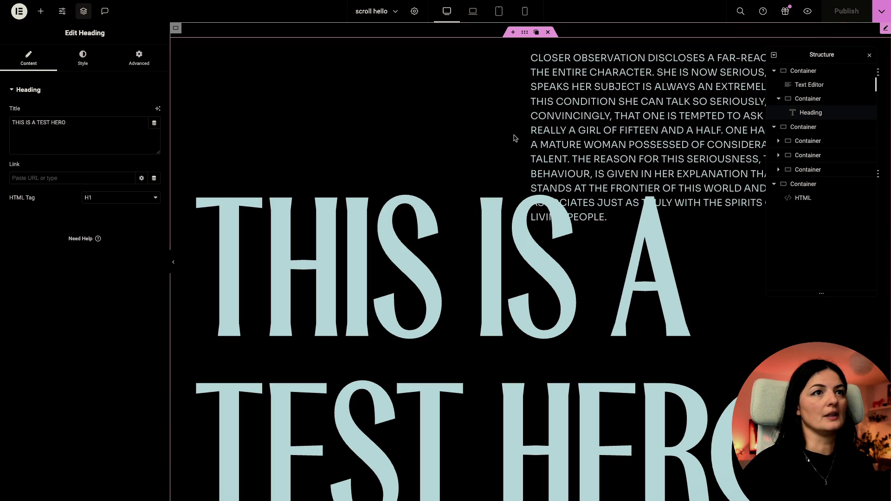
Align the paragraph to the left edge and right-align the big headline.
{"action": "left_click", "coordinate": [804, 89]}
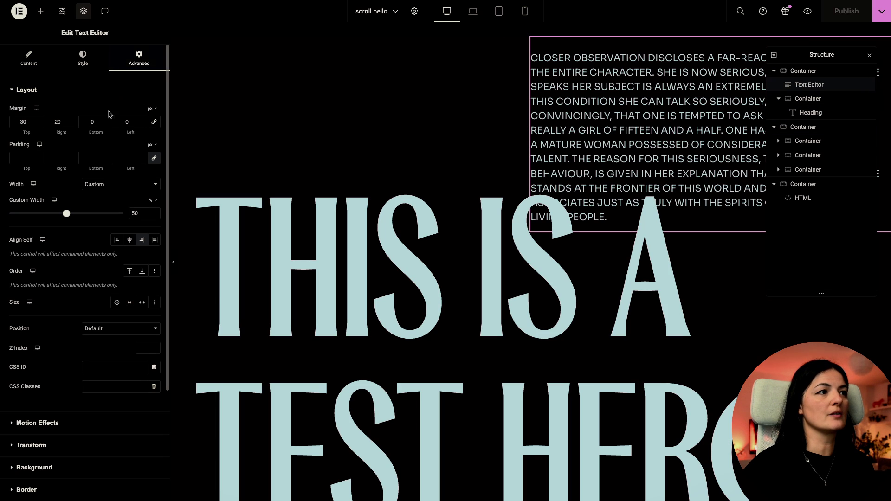
{"action": "left_click", "coordinate": [117, 240]}
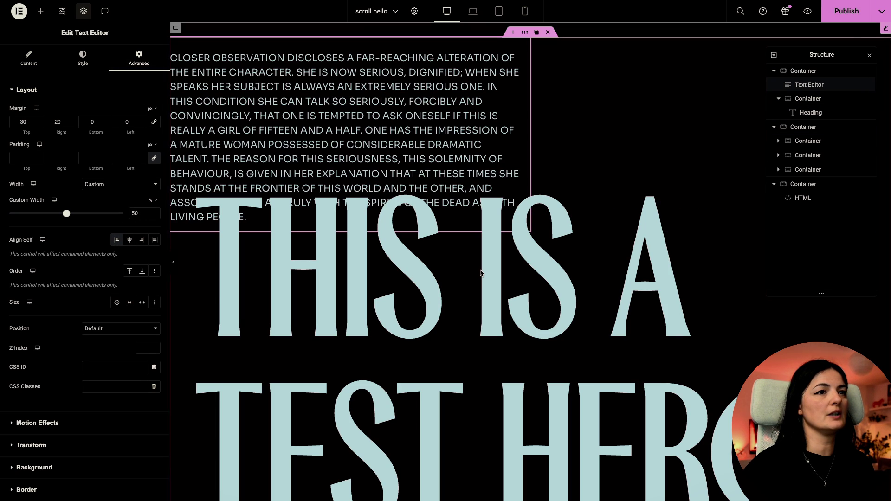
{"action": "left_click", "coordinate": [811, 113]}
{"action": "left_click", "coordinate": [82, 58]}
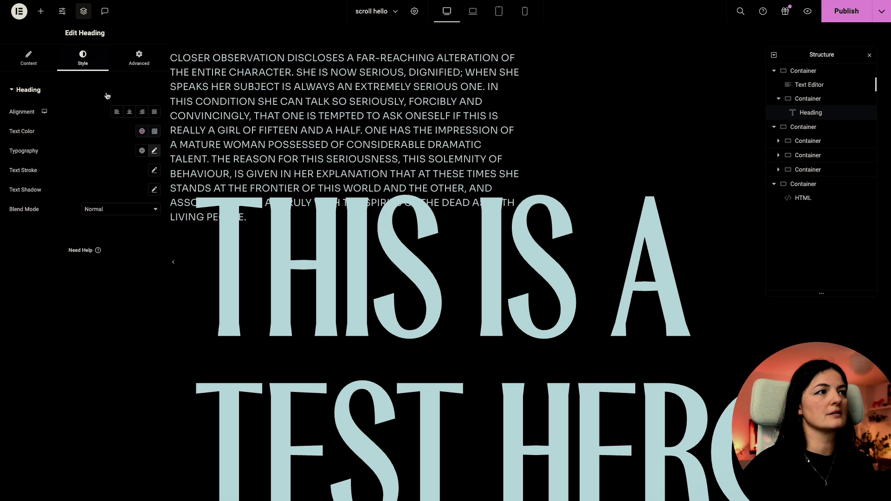
{"action": "left_click", "coordinate": [138, 117]}
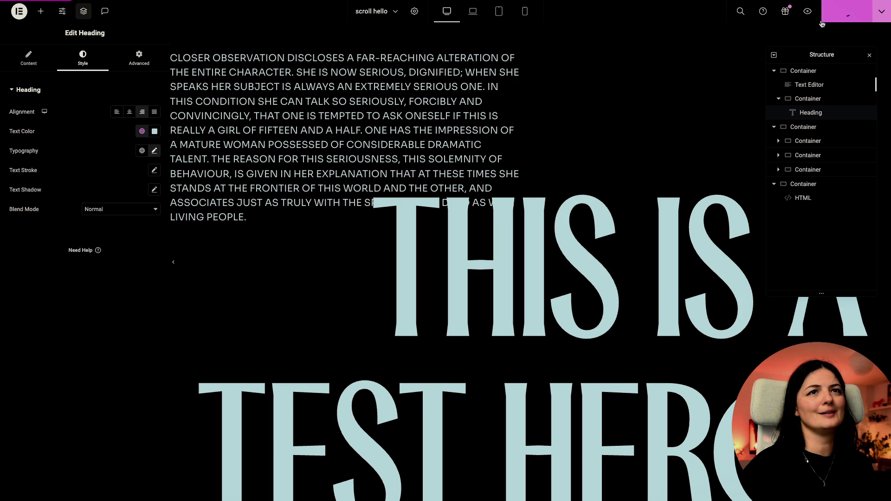
Publish the page and scroll through the preview before returning to the editor.
{"action": "left_click", "coordinate": [846, 11]}
{"action": "left_click", "coordinate": [807, 11]}
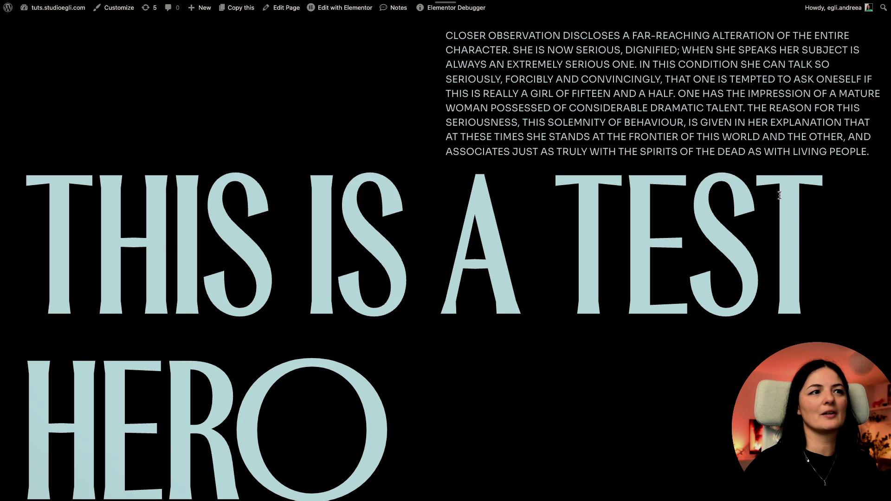
{"action": "scroll", "coordinate": [766, 255], "scroll_direction": "down", "scroll_amount": 5}
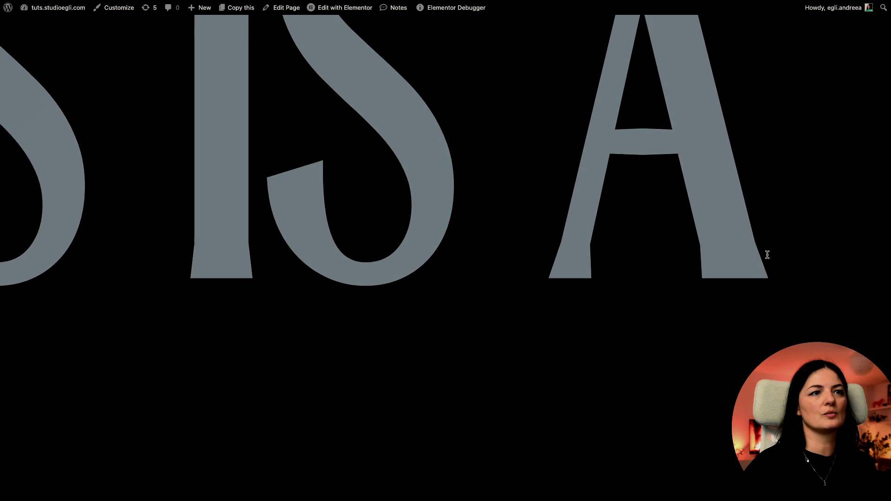
{"action": "scroll", "coordinate": [767, 255], "scroll_direction": "up", "scroll_amount": 5}
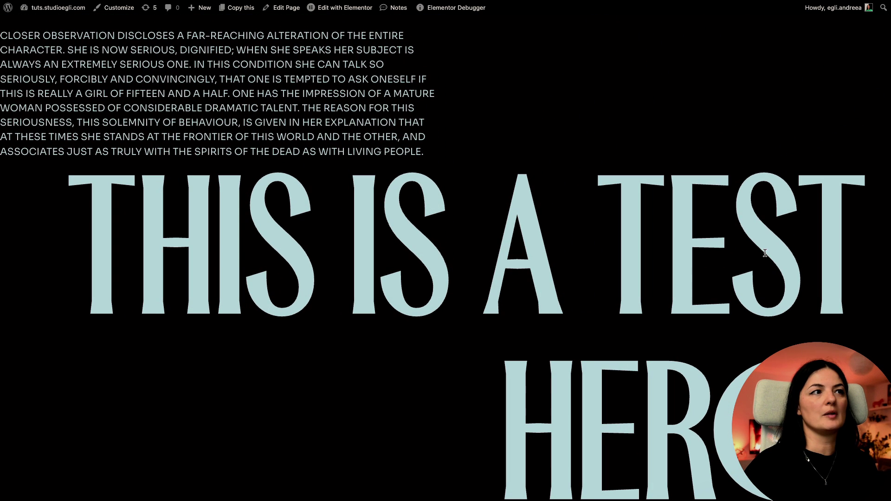
{"action": "key", "text": "super+w"}
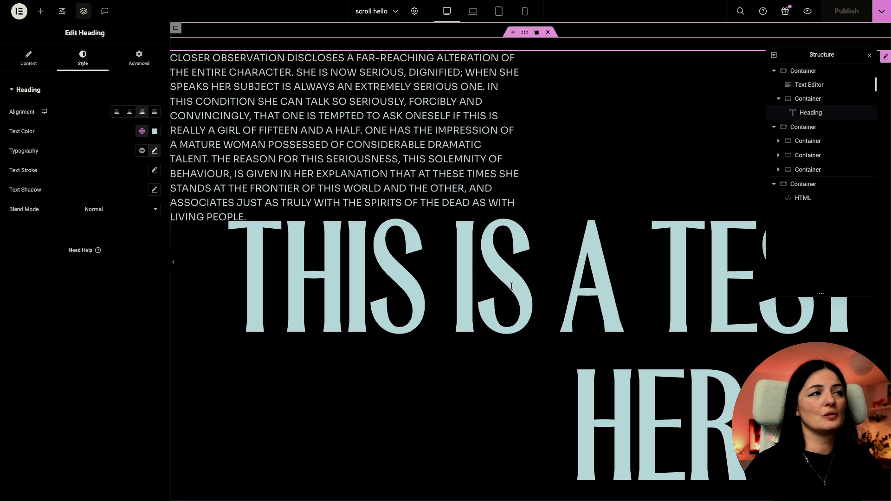
Open the hero heading's Typography settings: Atleigh Typeface, 20 rem, Bold weight.
{"action": "left_click", "coordinate": [154, 151]}
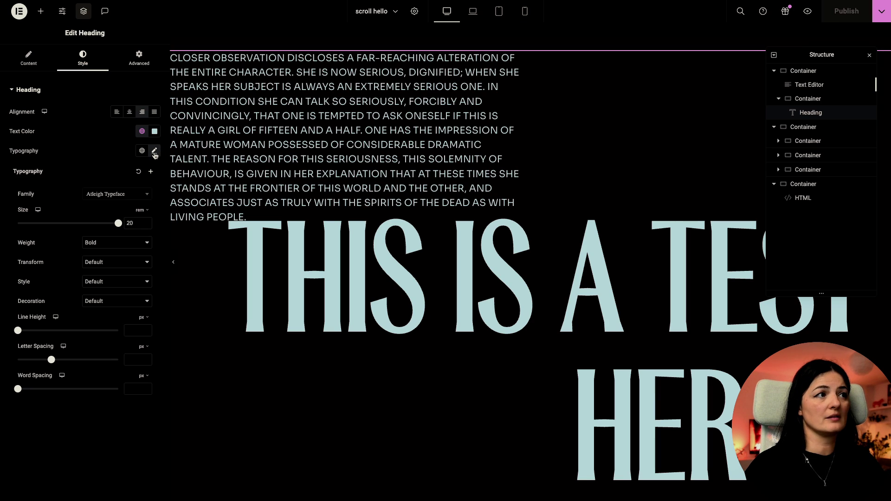